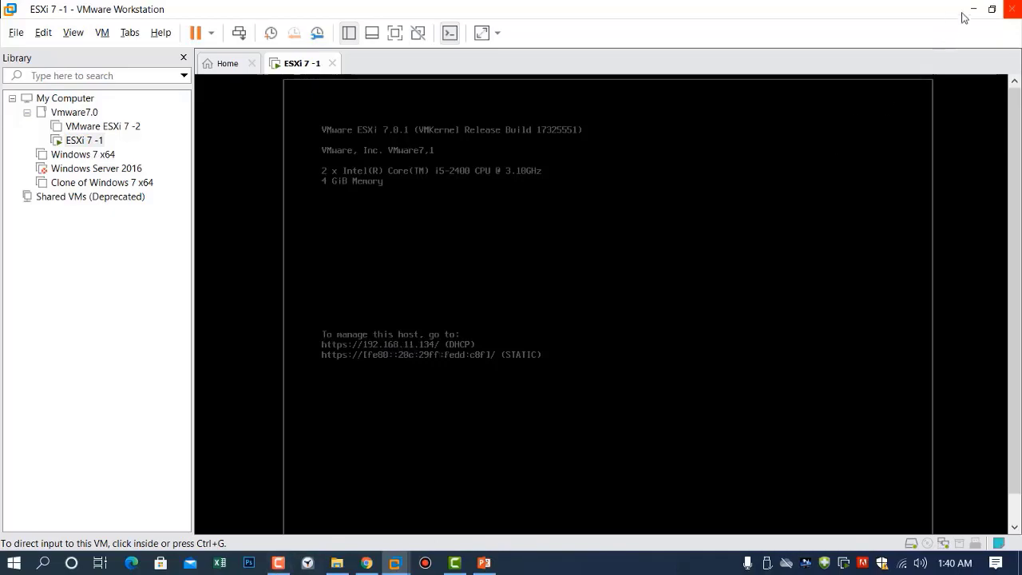
Log in to the ESXi host at 192.168.11.134 in Firefox and confirm it has no VMs or datastores
left_click(973, 9)
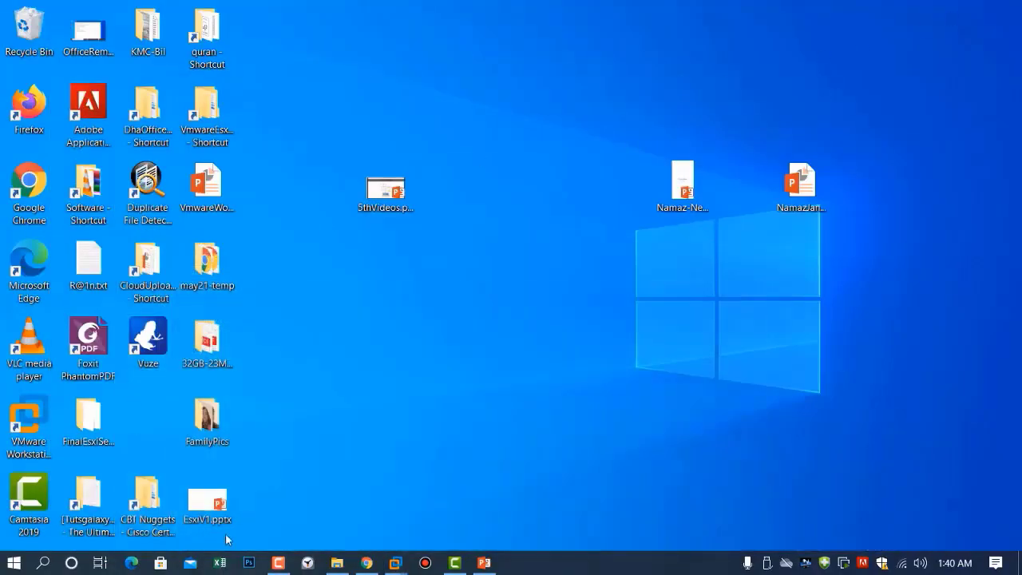
double_click(29, 108)
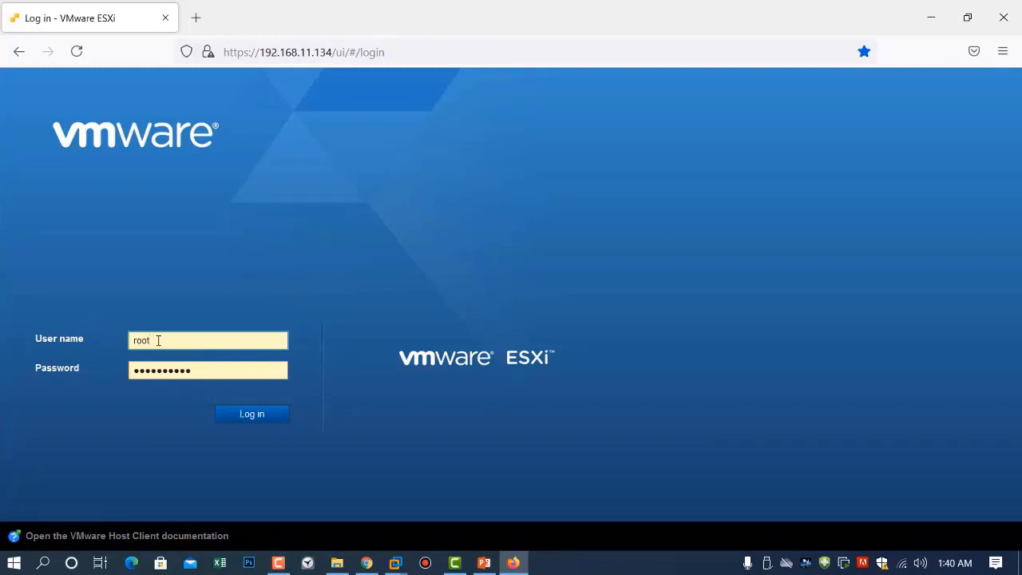
left_click(249, 422)
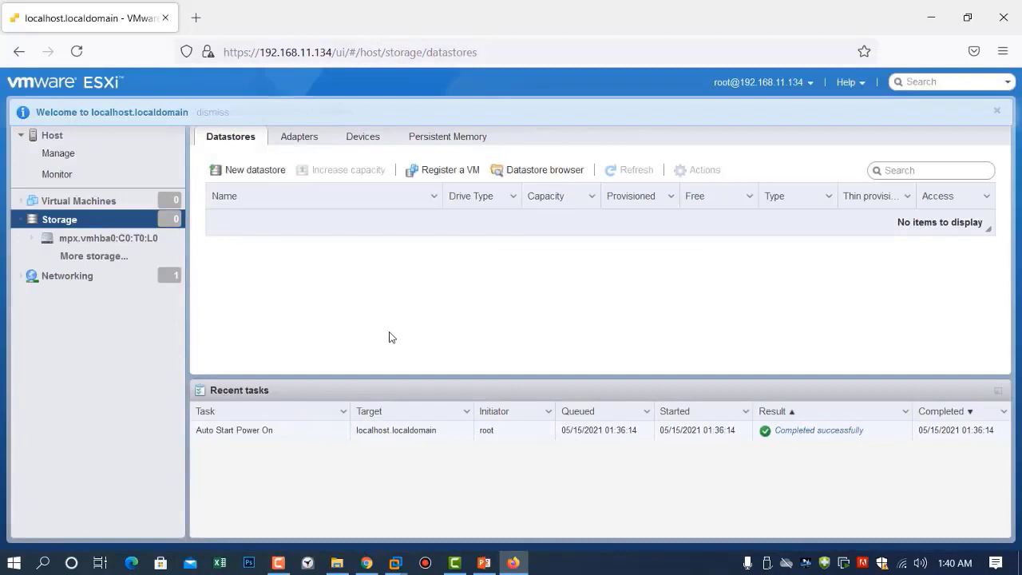
left_click(50, 200)
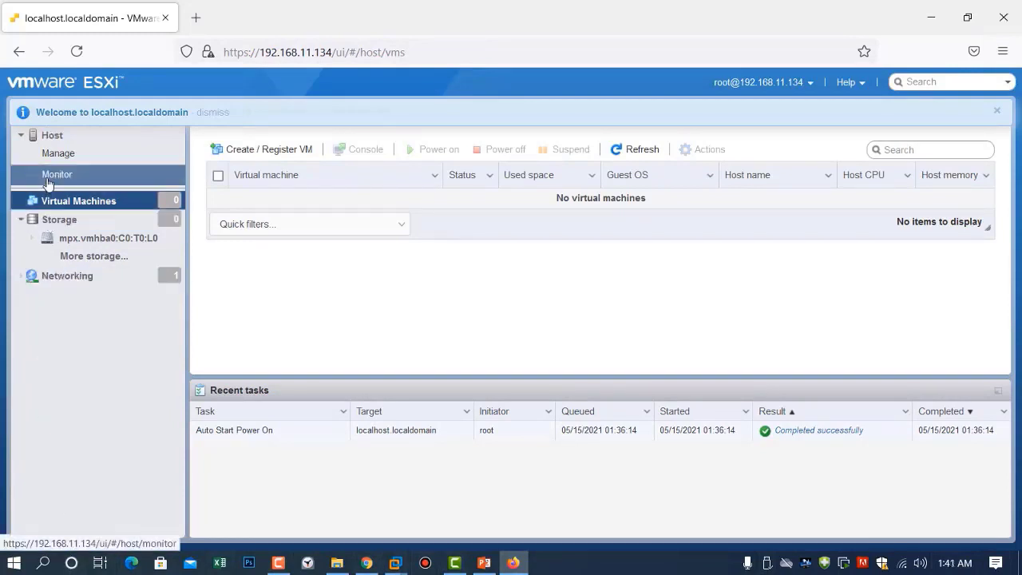
left_click(50, 220)
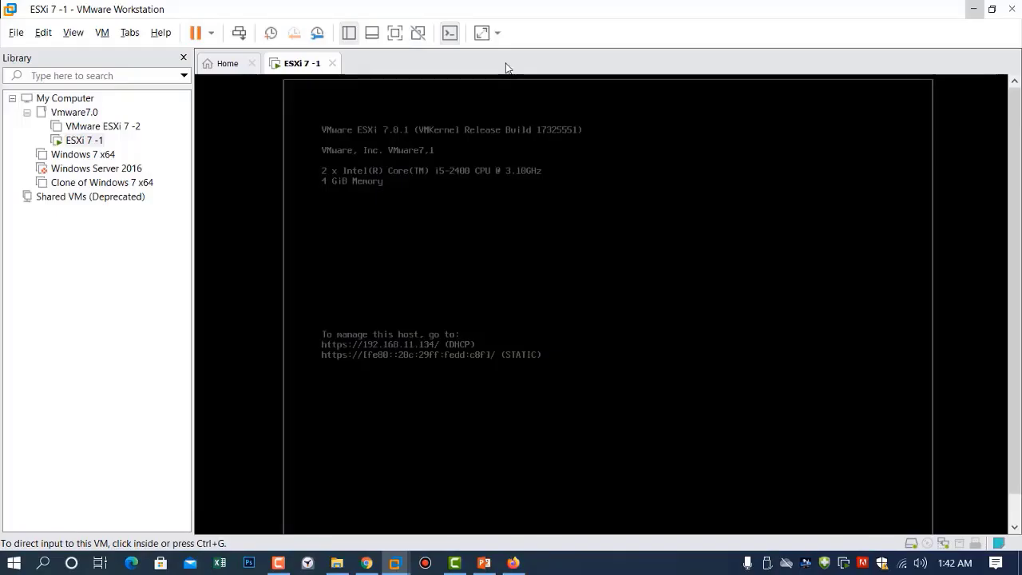
Add a new 100 GB SCSI virtual disk (ESXi 7 -1-1.vmdk) to the ESXi 7 -1 VM
right_click(307, 72)
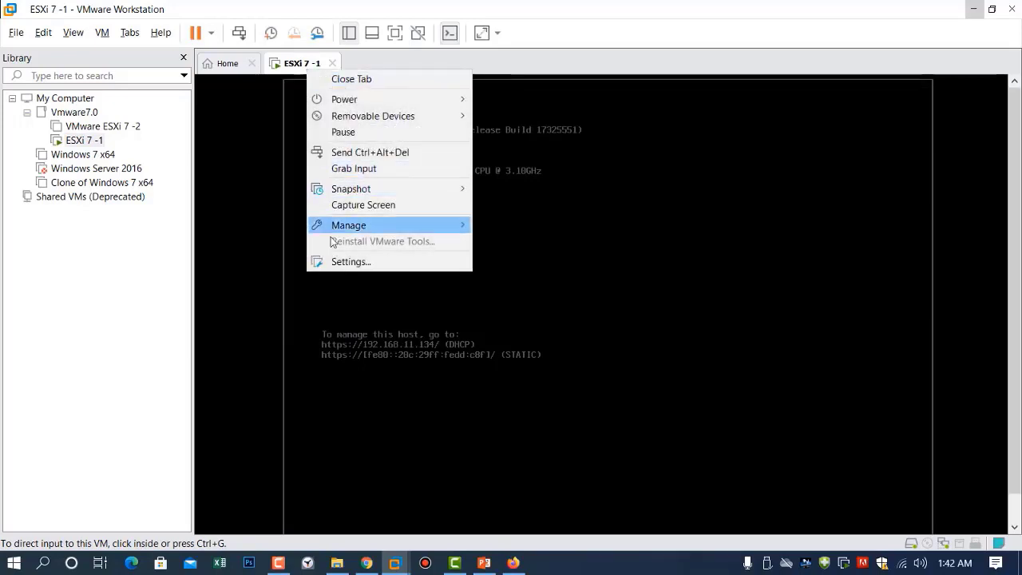
left_click(338, 262)
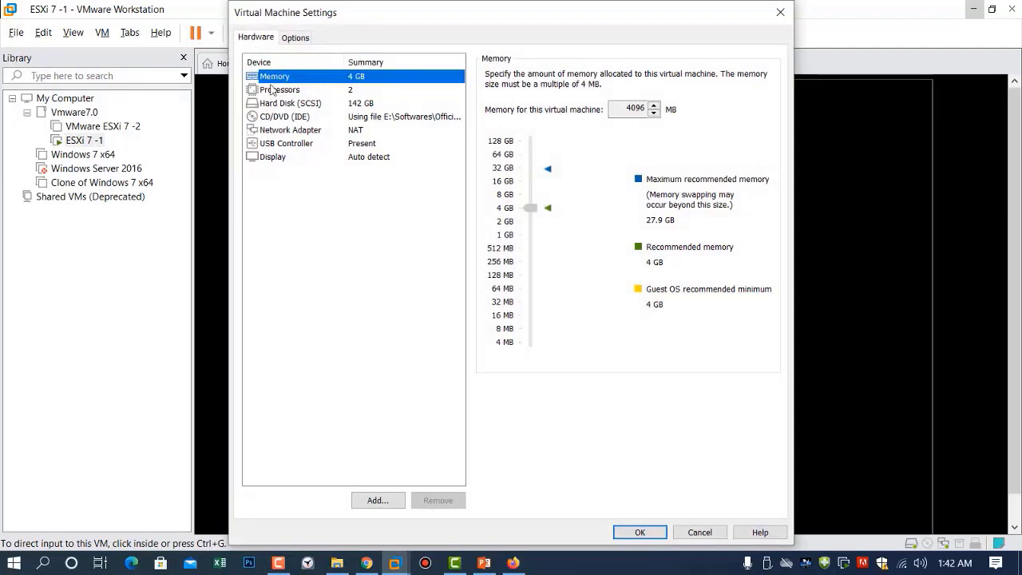
left_click(276, 104)
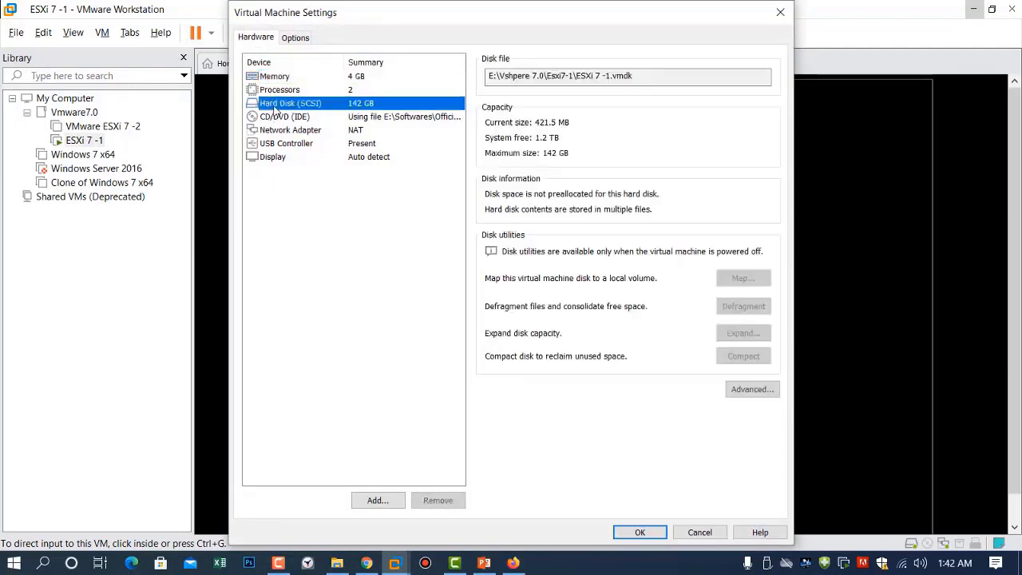
left_click(377, 500)
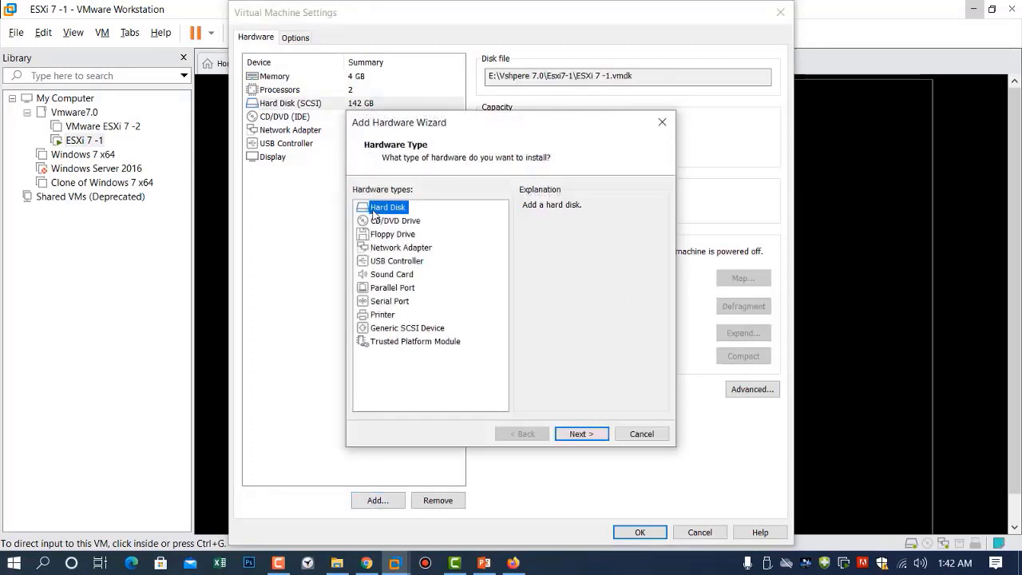
left_click(584, 439)
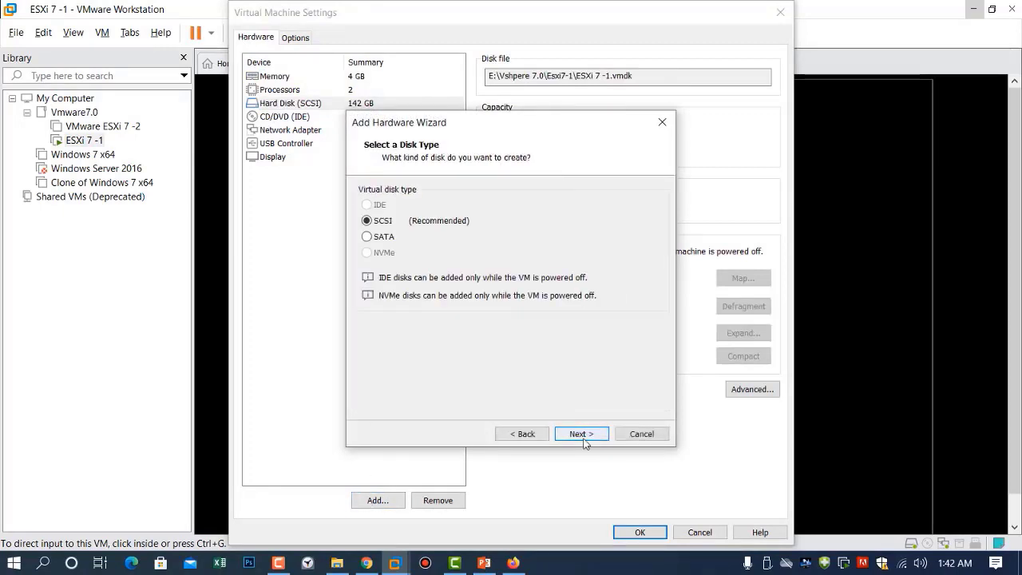
left_click(582, 438)
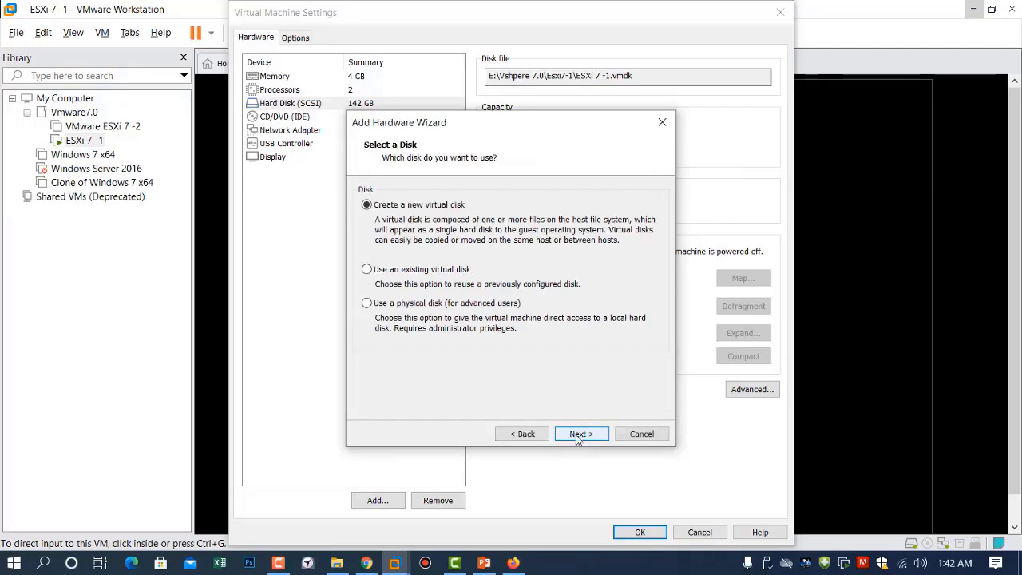
left_click(579, 435)
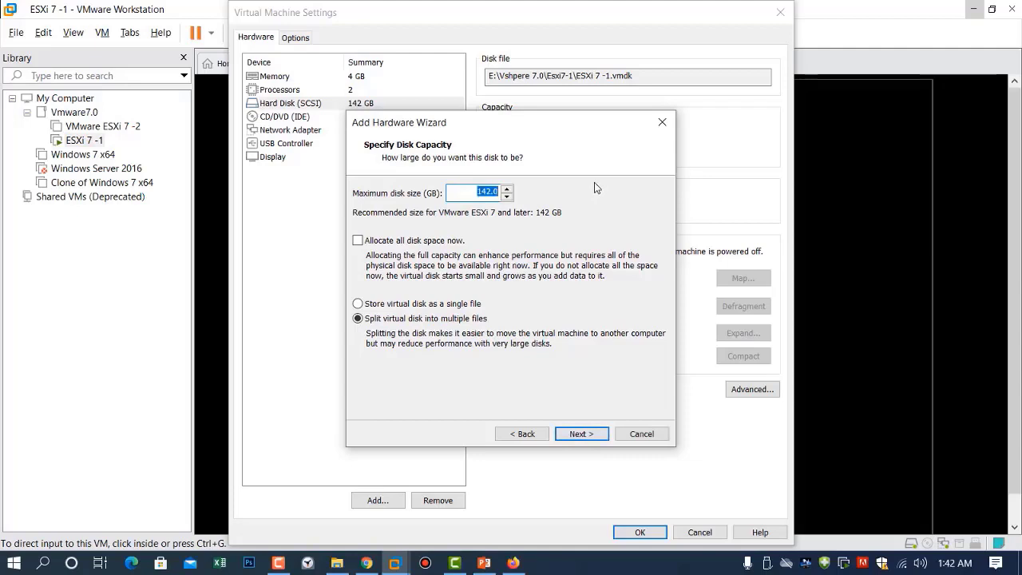
type("100")
left_click(581, 435)
left_click(582, 435)
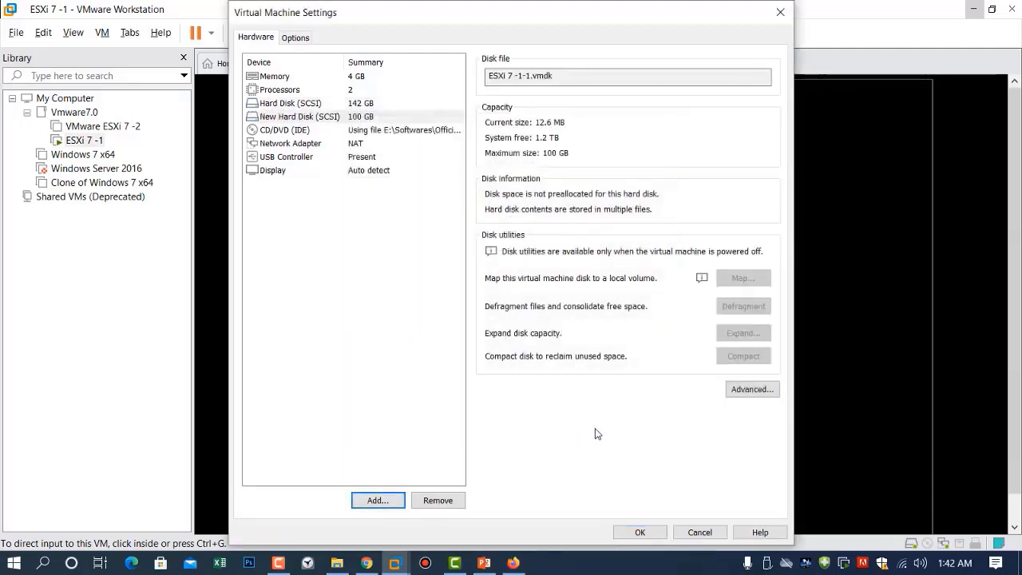
left_click(644, 531)
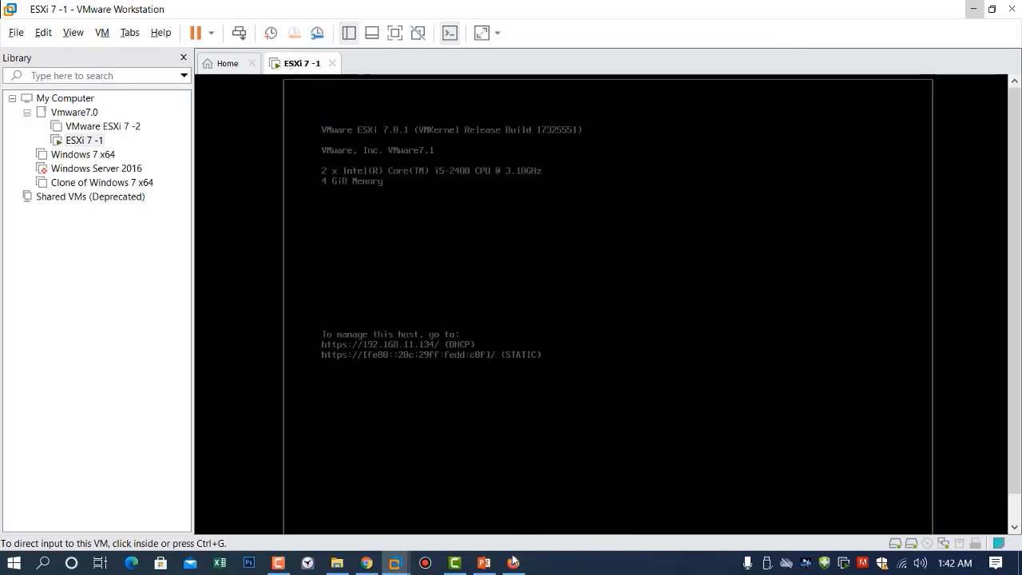
Log in as root on the ESXi console with the account password and restart the host (F11)
mouse_move(512, 559)
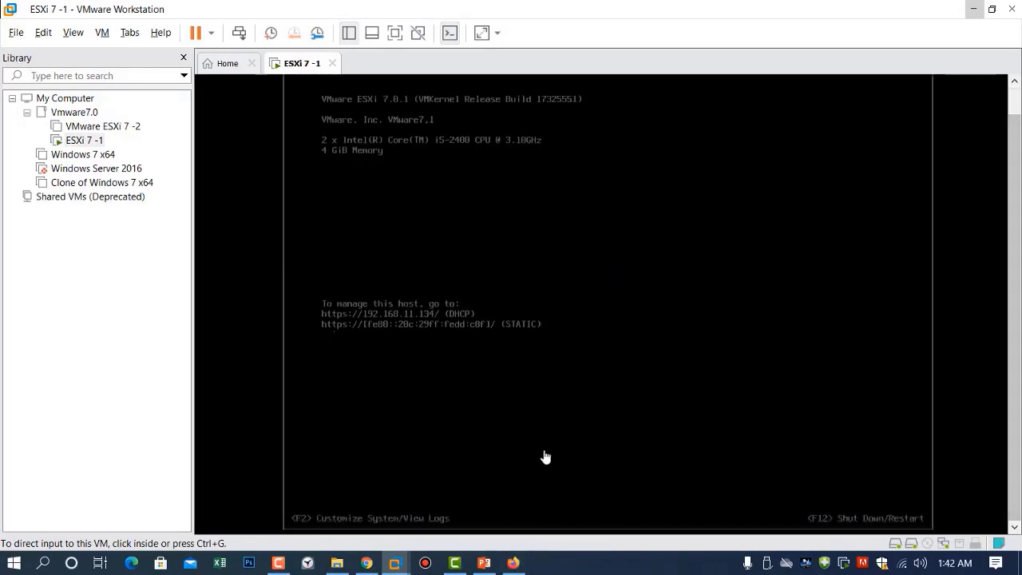
left_click(442, 444)
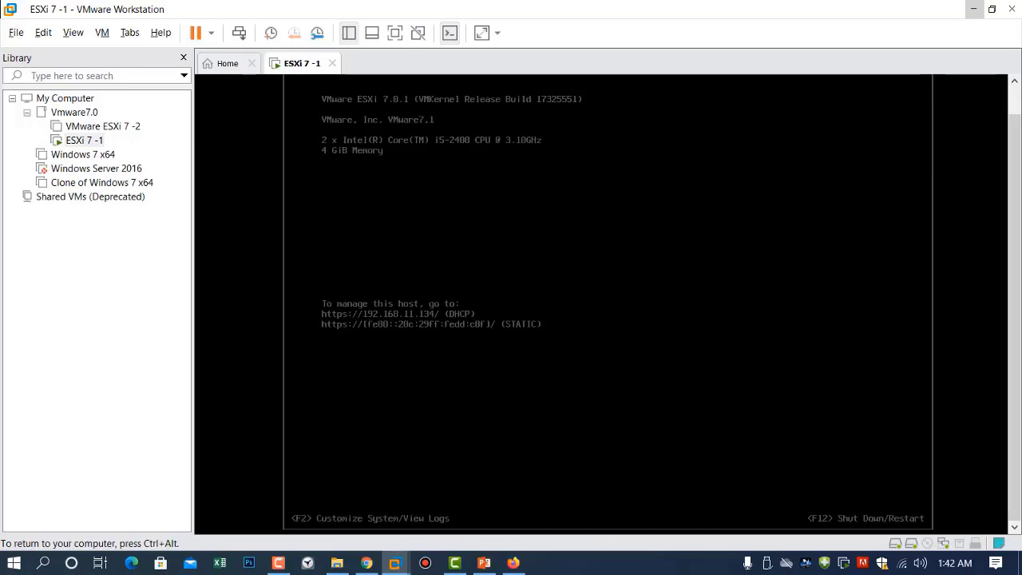
key("F2")
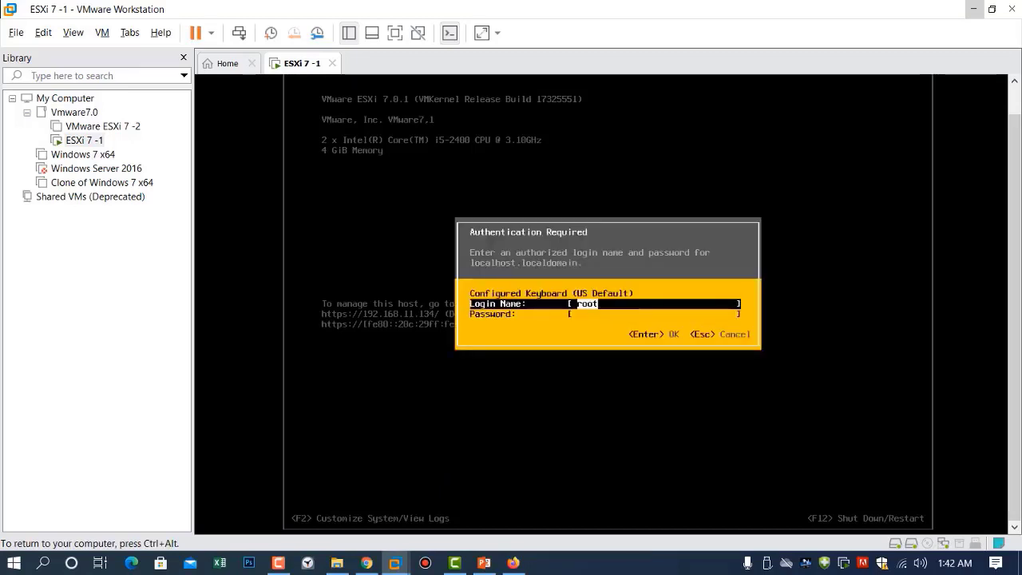
key("Tab")
type("**")
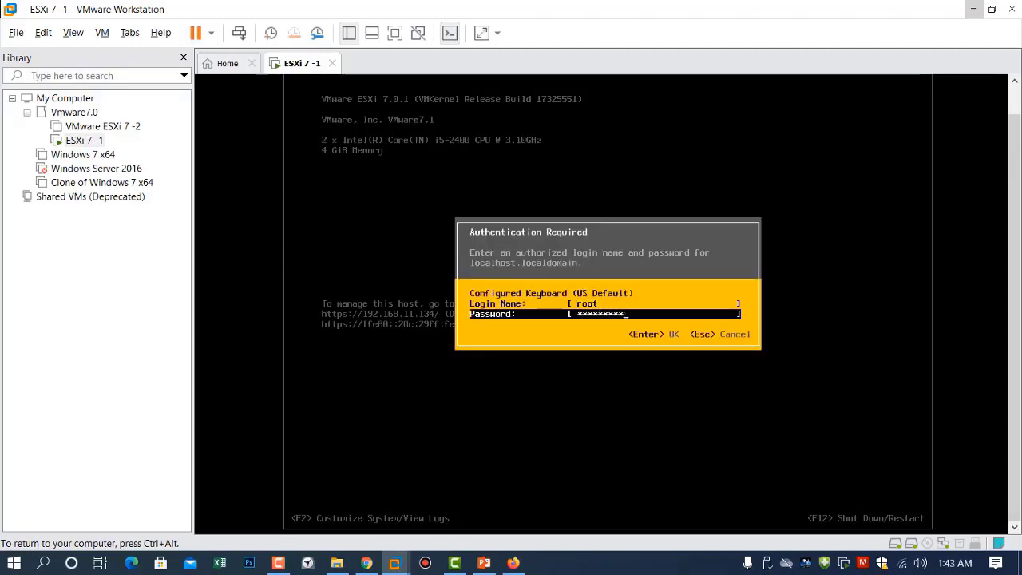
type("*")
key("Tab")
key("Tab")
key("Tab")
key("Tab")
key("Tab")
key("Tab")
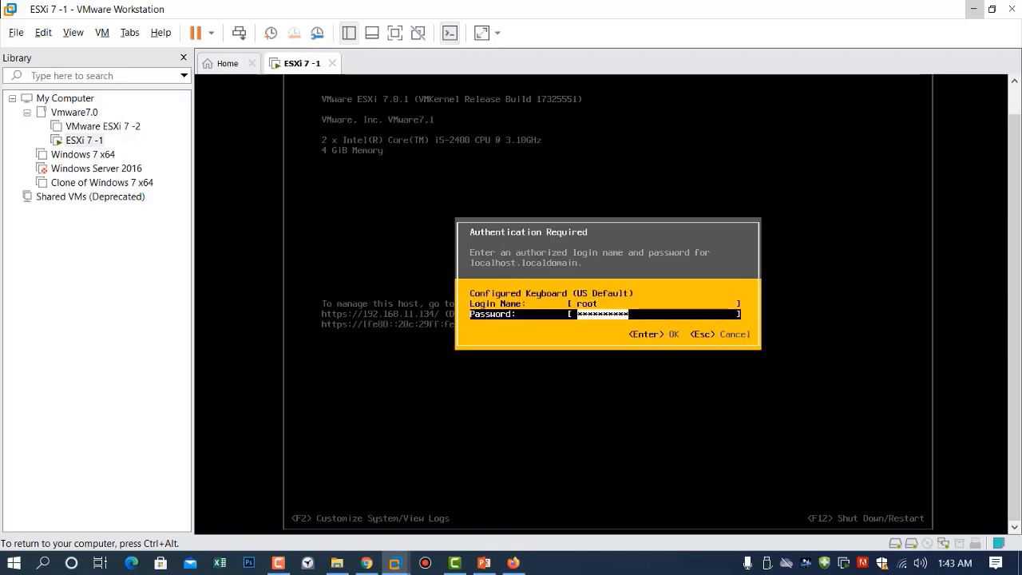
key("Return")
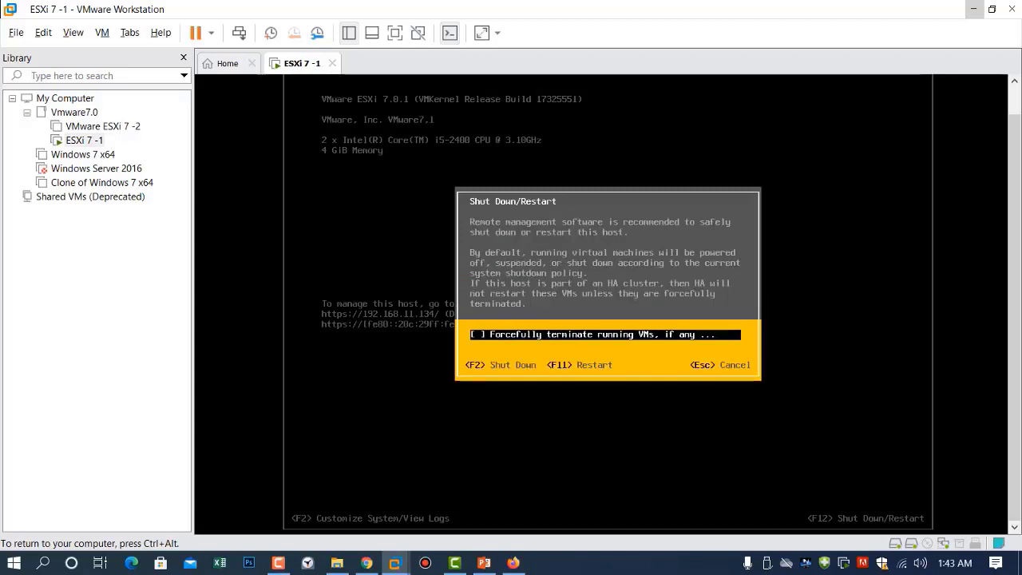
key("F11")
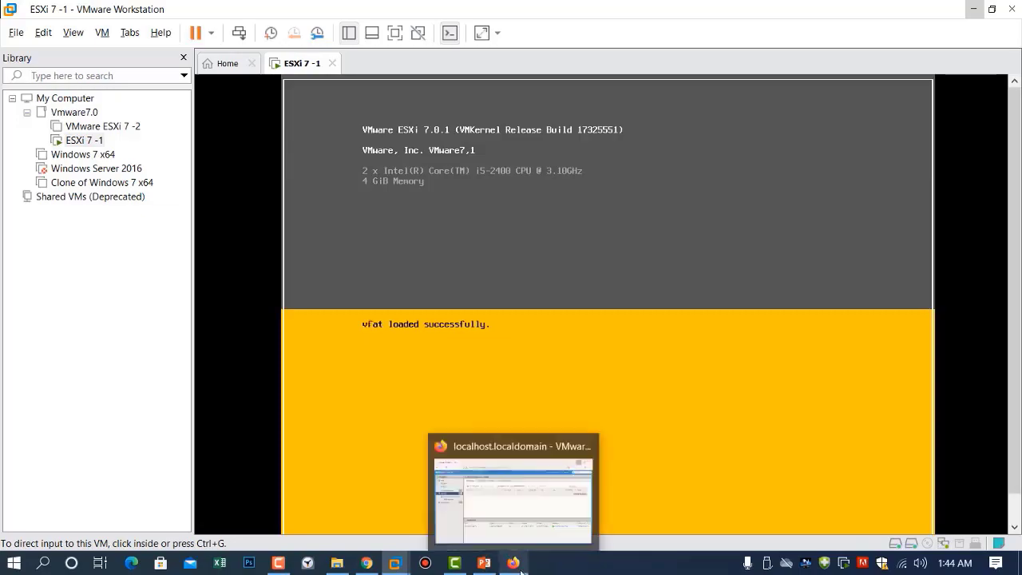
Sign back in to the host and start a new VMFS datastore on the 100 GB disk
left_click(516, 531)
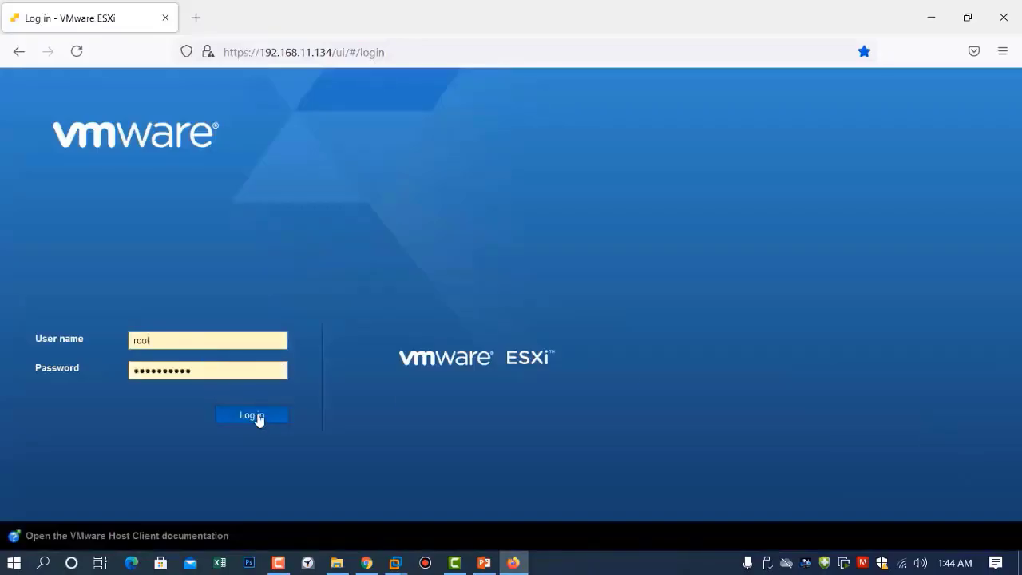
left_click(253, 415)
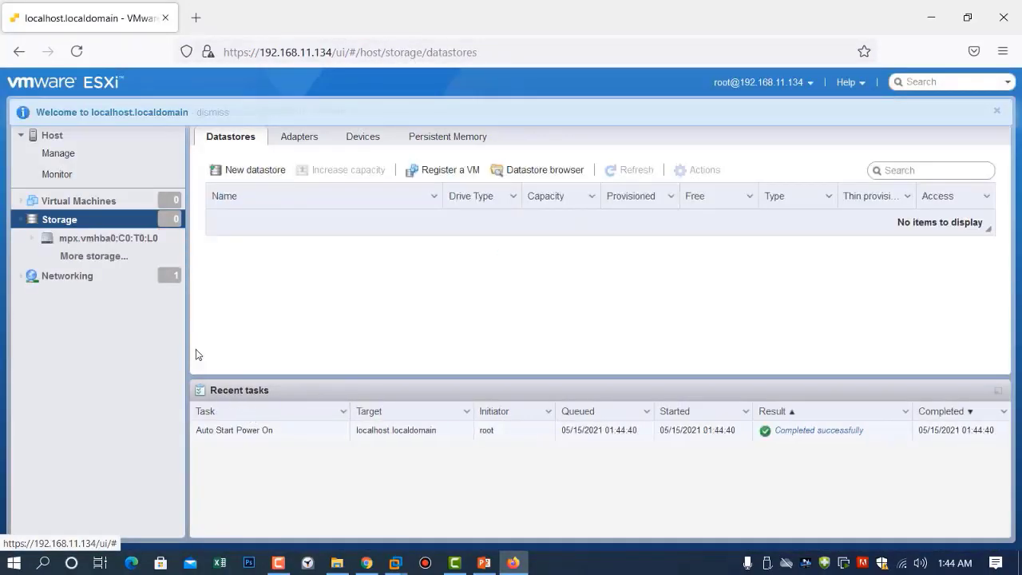
left_click(246, 170)
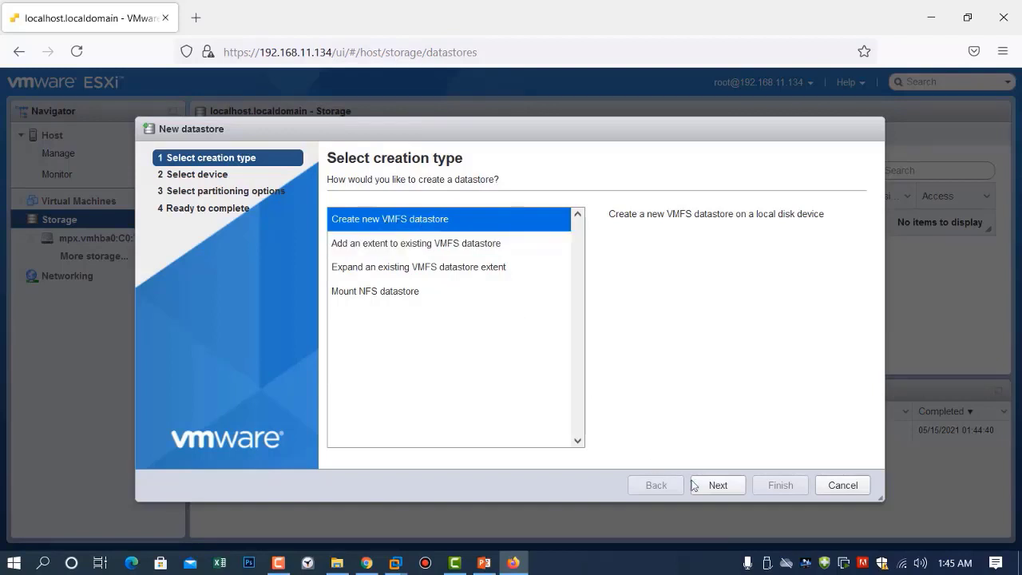
left_click(717, 488)
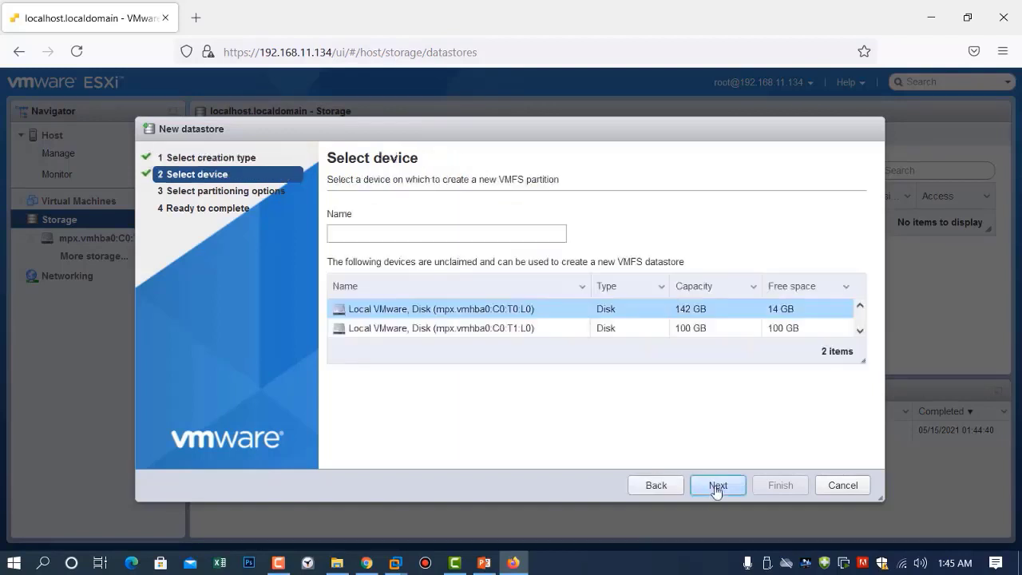
left_click(501, 330)
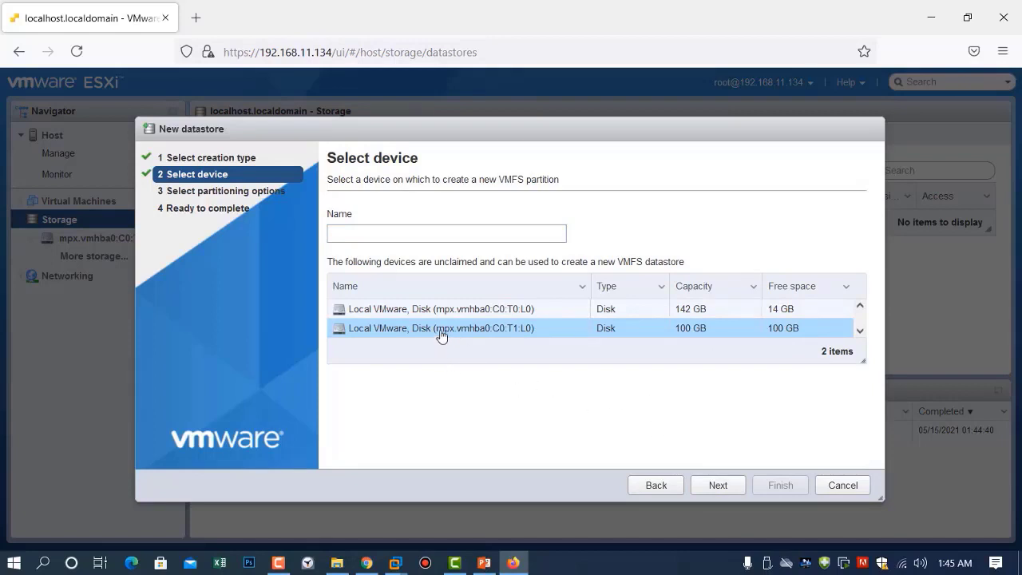
left_click(715, 485)
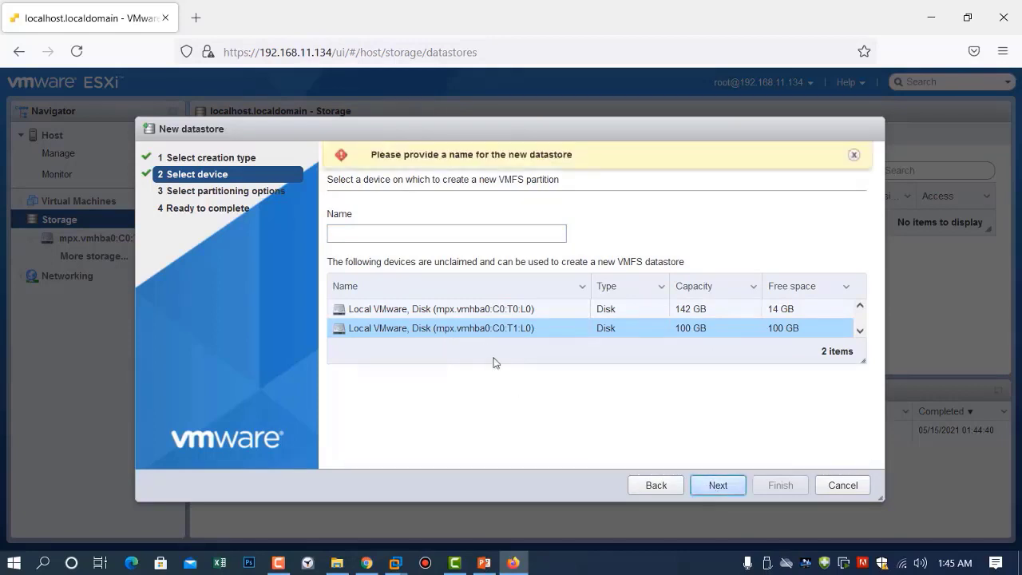
Name the datastore 'datastore1', use the full disk as VMFS 6, and confirm creation
left_click(415, 234)
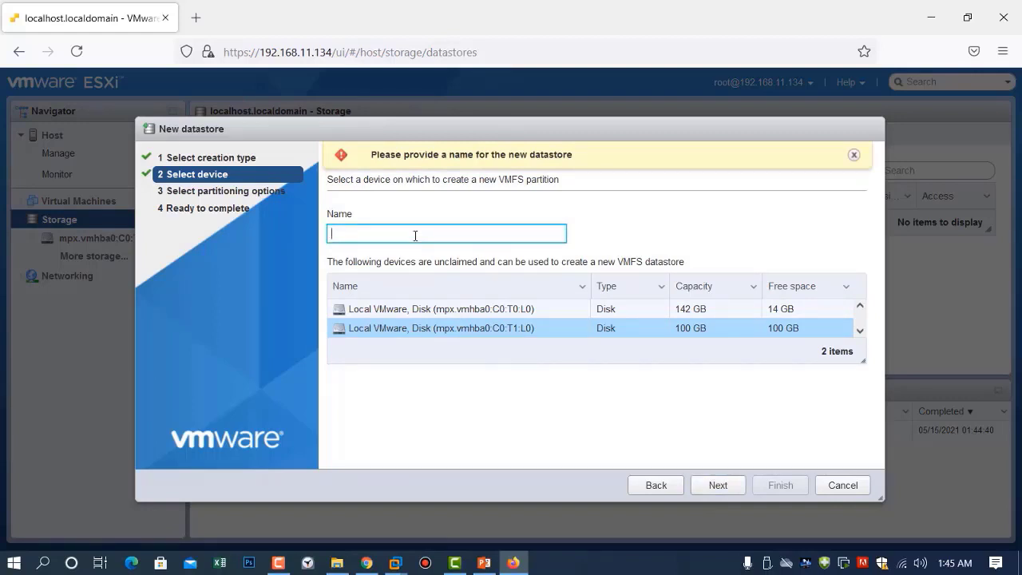
type("datasto4r")
key("BackSpace")
type("re1")
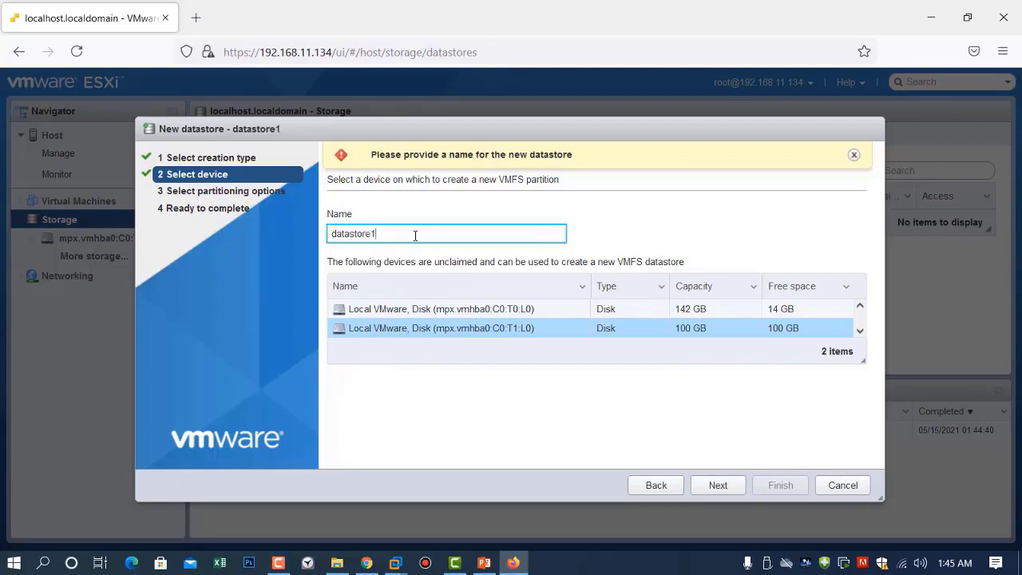
left_click(723, 487)
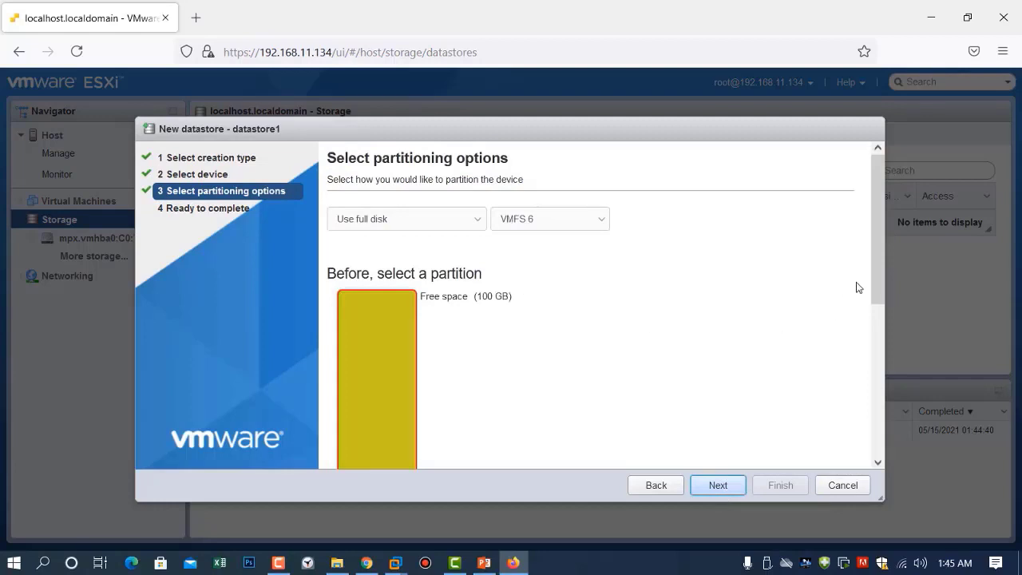
mouse_move(873, 273)
left_mouse_down()
mouse_move(884, 337)
mouse_move(877, 395)
mouse_move(875, 287)
left_mouse_up()
left_click(718, 486)
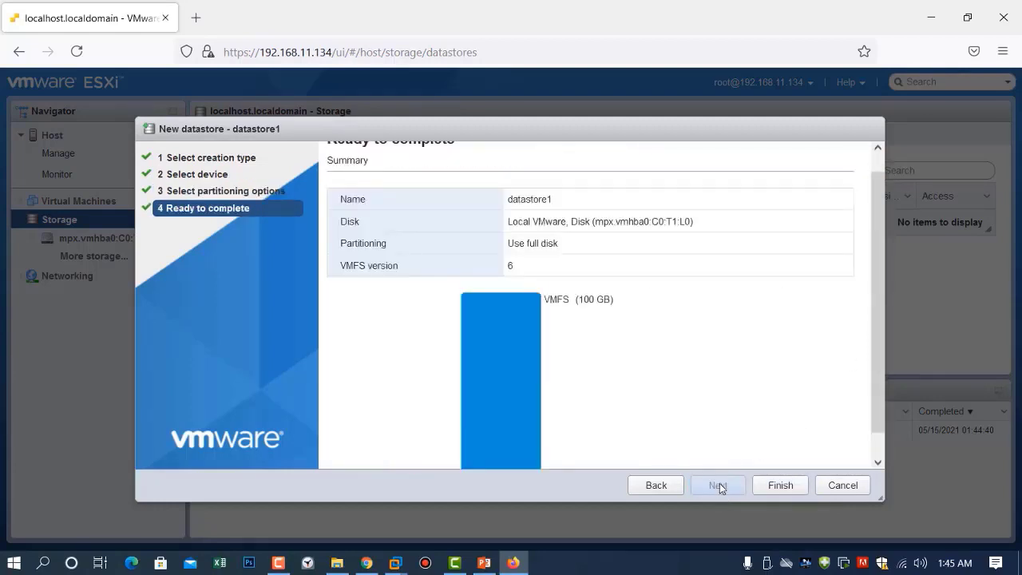
left_click(776, 485)
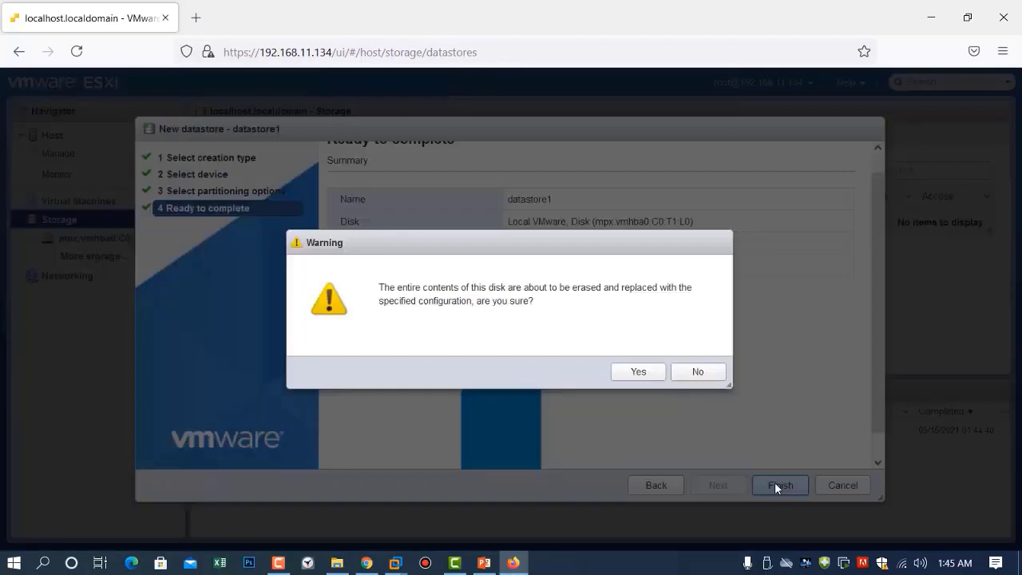
left_click(638, 372)
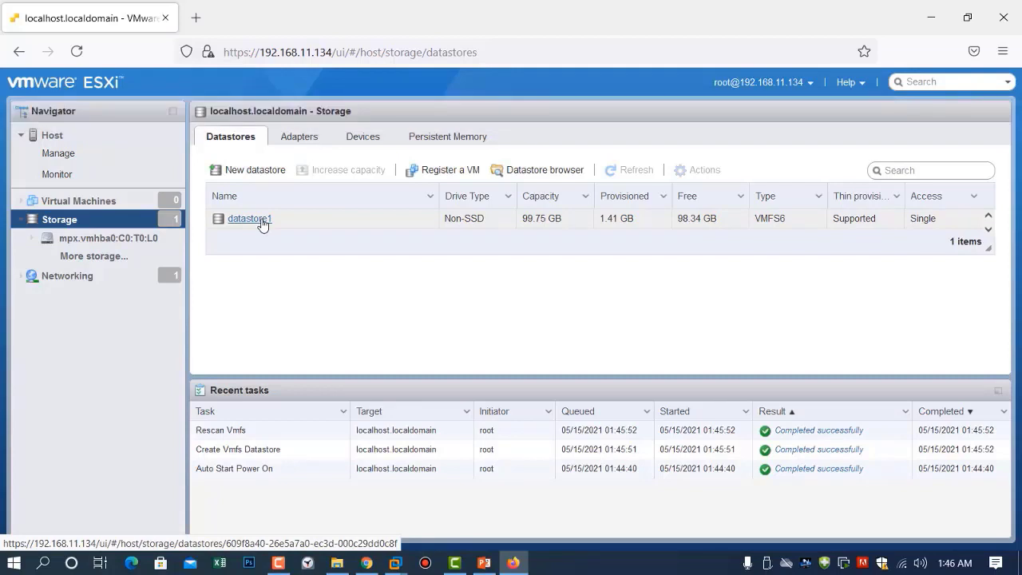
Open datastore1's details and select its VMFS6 type value
left_click(262, 225)
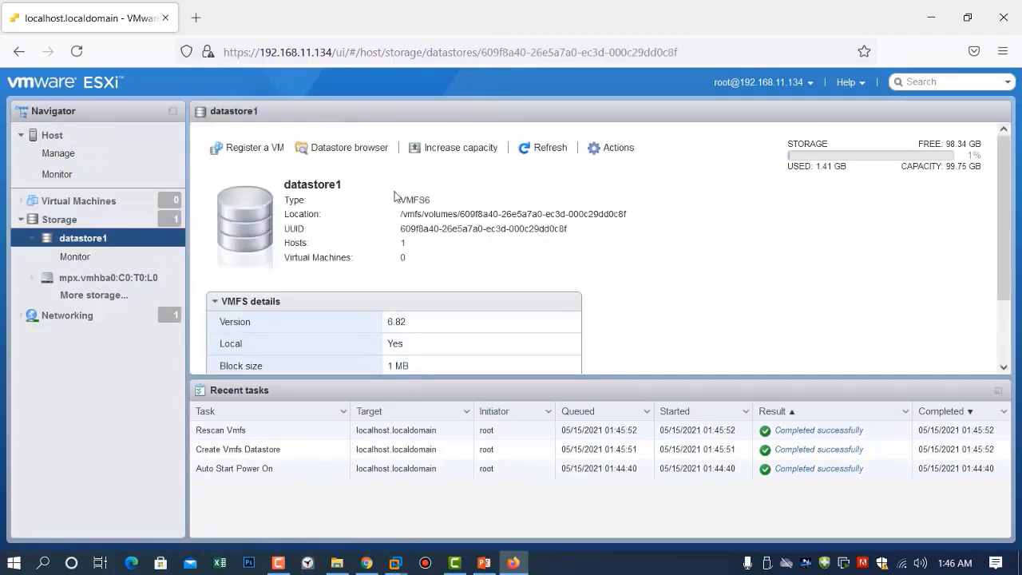
left_click_drag(401, 202, 438, 198)
left_click(438, 198)
Create an IsoImages folder on datastore1 and choose to upload a file into it
left_click(335, 152)
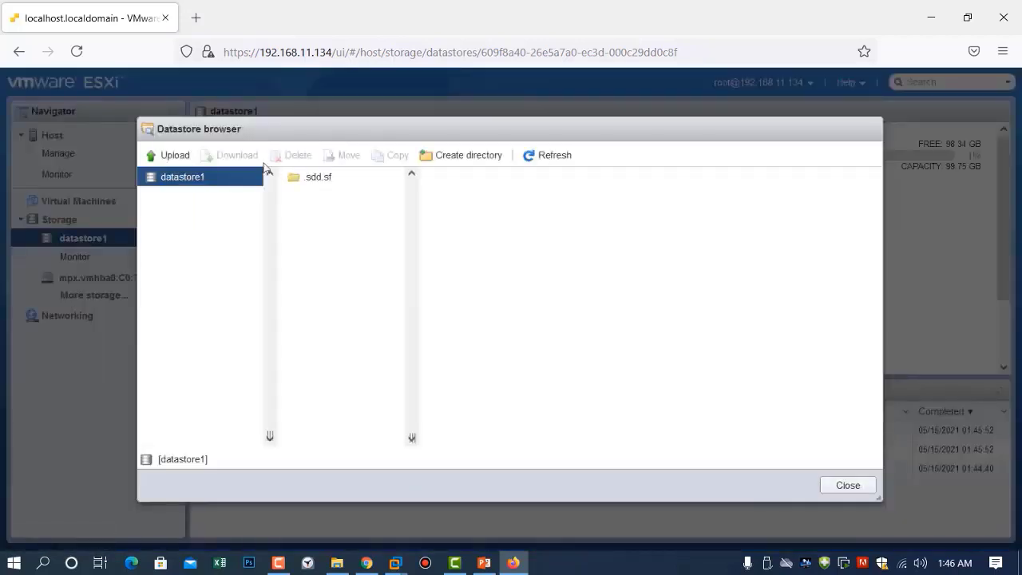
left_click(452, 155)
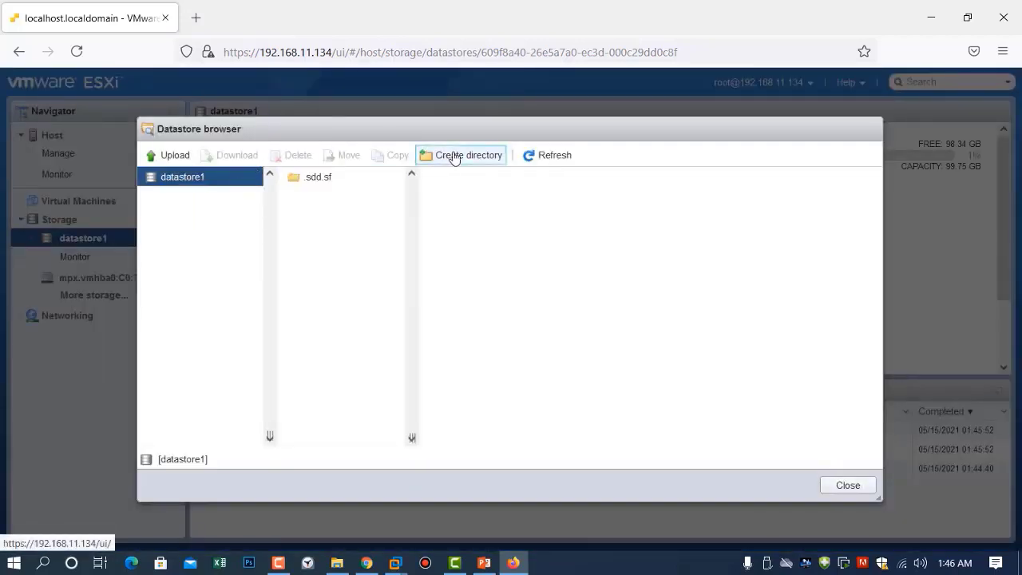
left_click(496, 278)
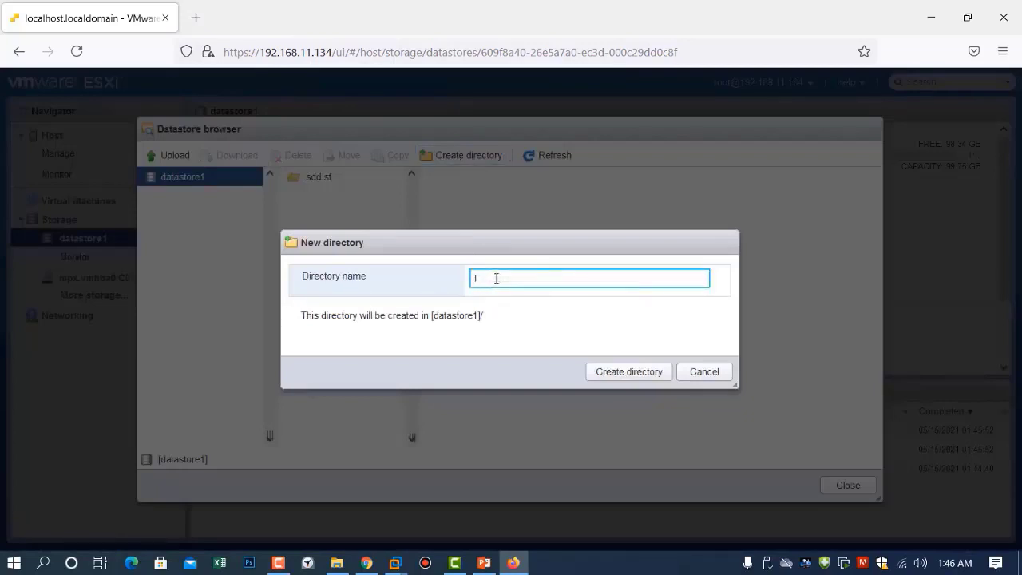
type("oImages")
left_click(666, 370)
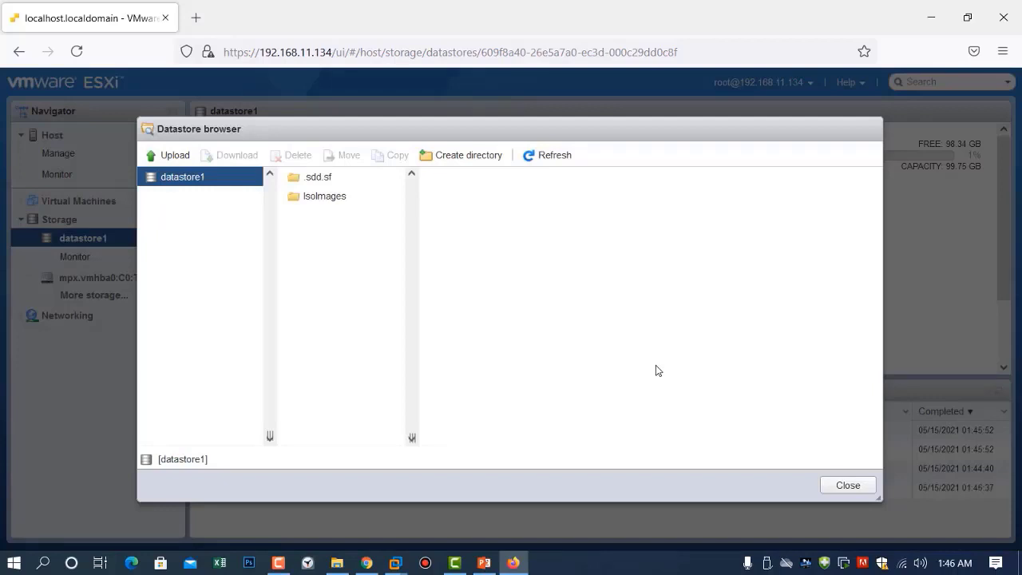
left_click(321, 206)
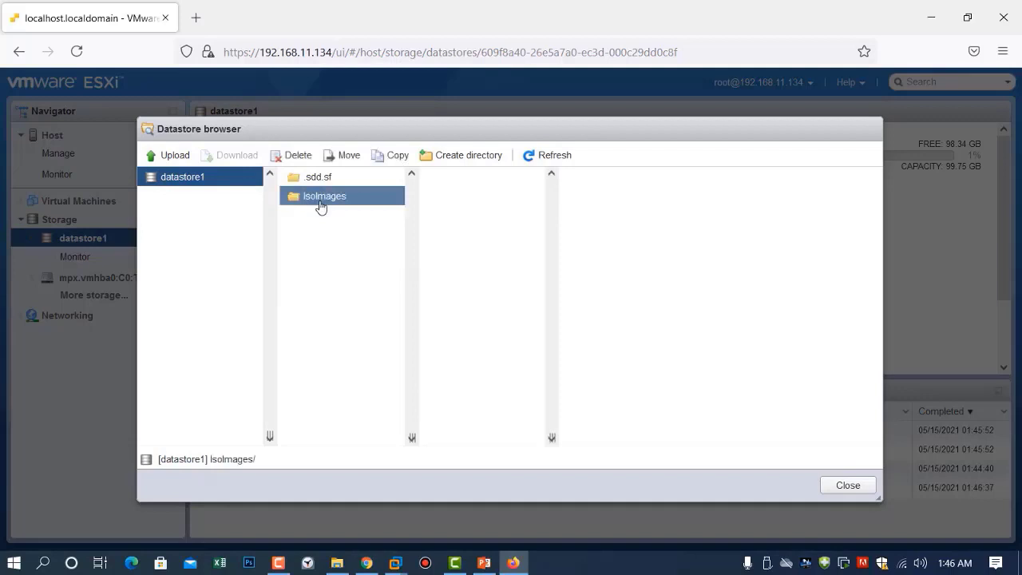
left_click(171, 157)
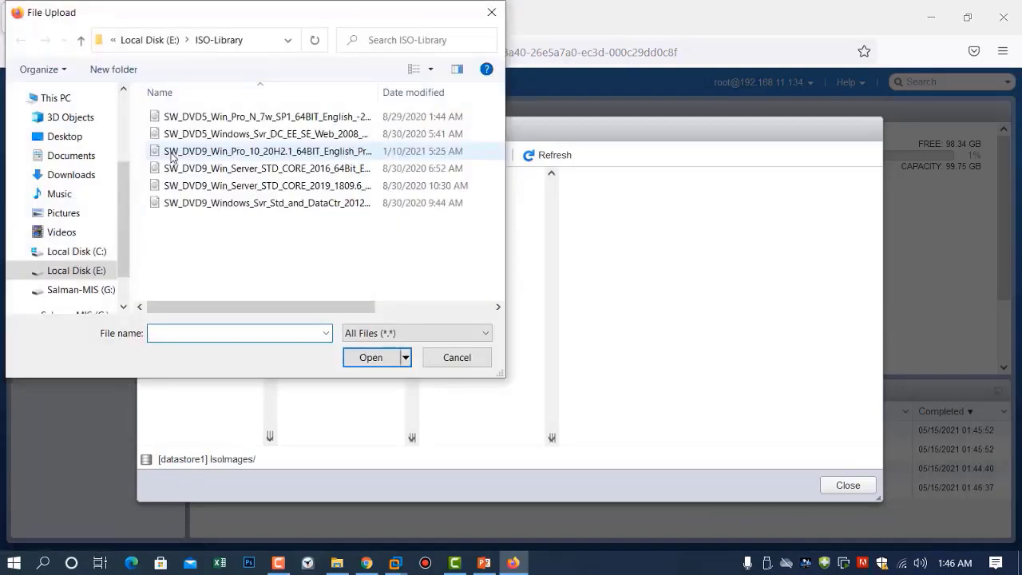
Upload the Windows Server 2016 ISO into IsoImages, check the file, and close the browser
left_click_drag(333, 306, 323, 182)
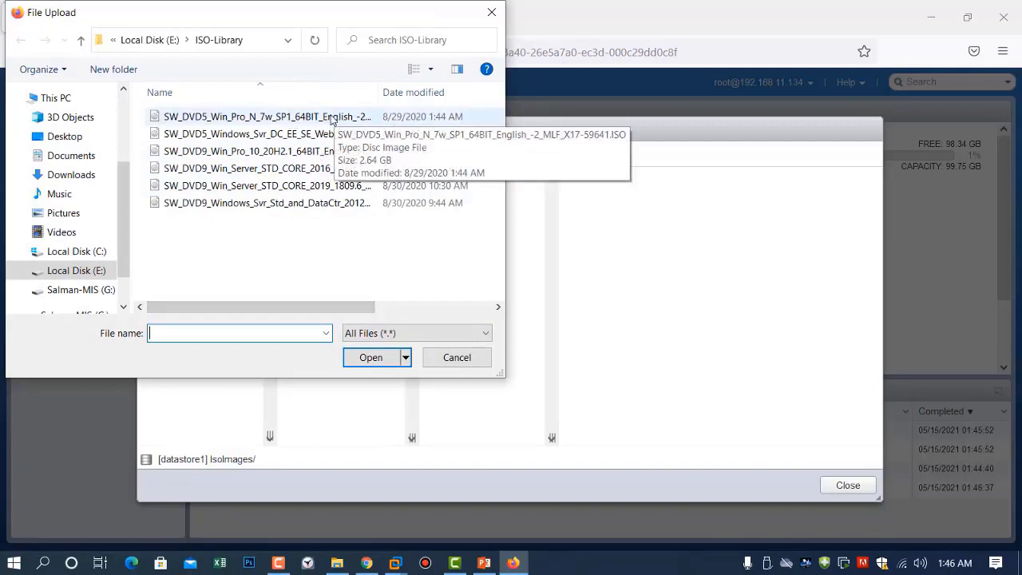
left_click(320, 173)
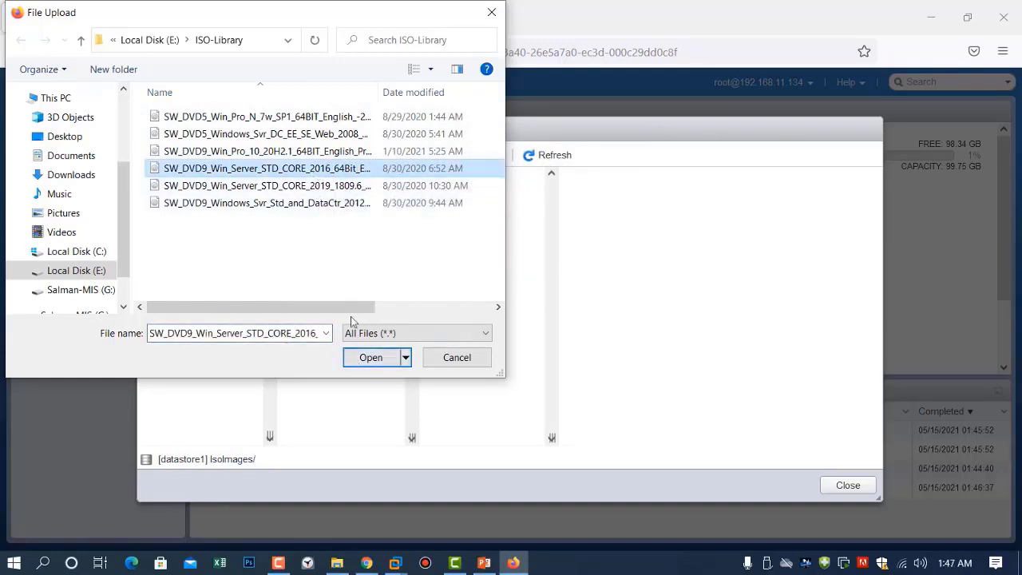
left_click(361, 364)
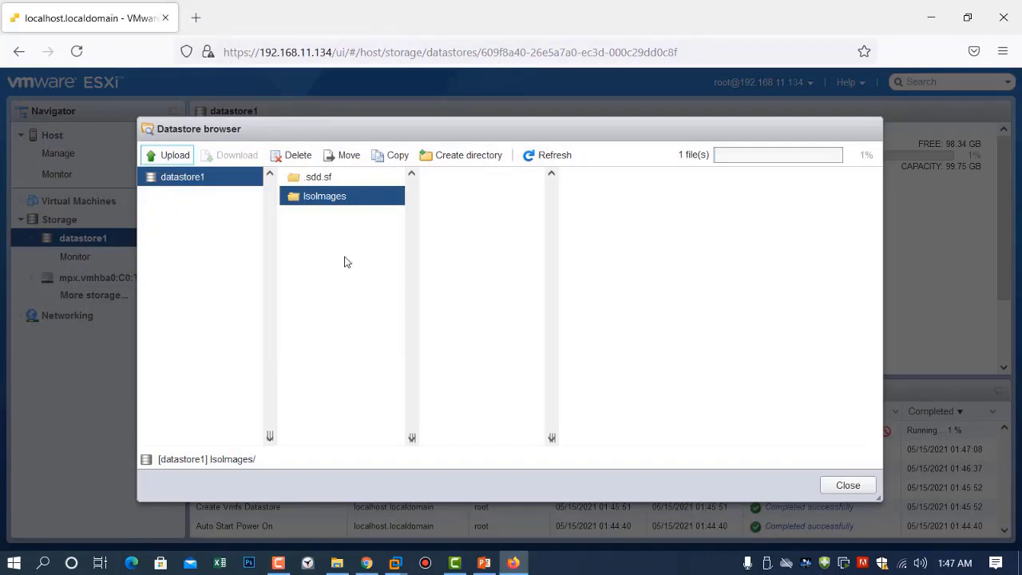
double_click(325, 206)
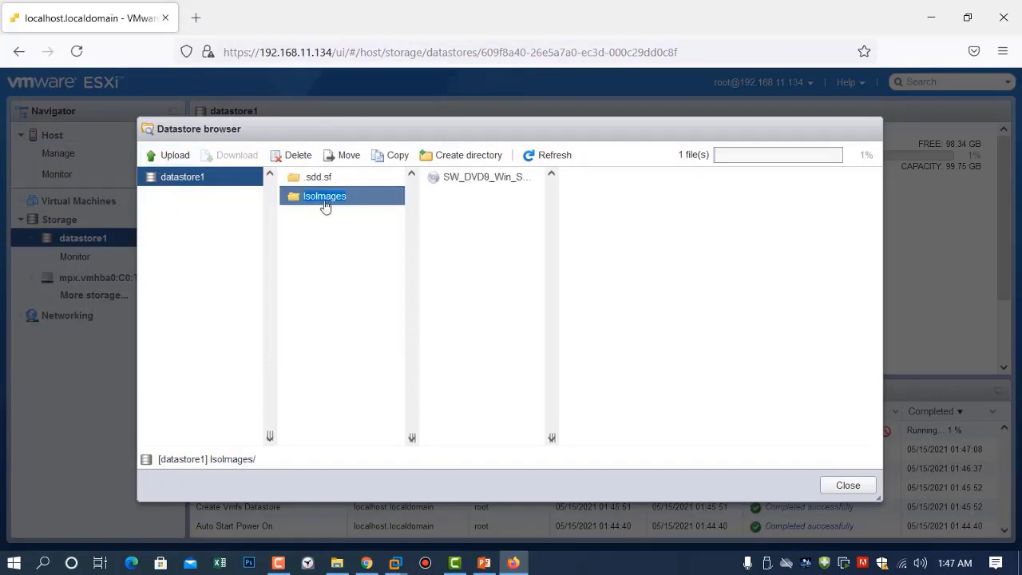
left_click(491, 184)
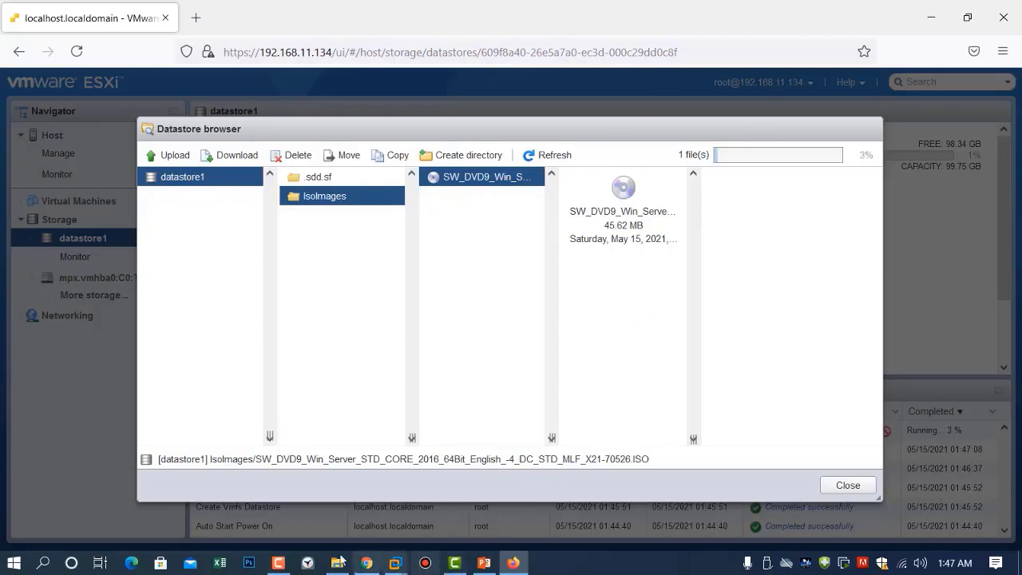
left_click(278, 562)
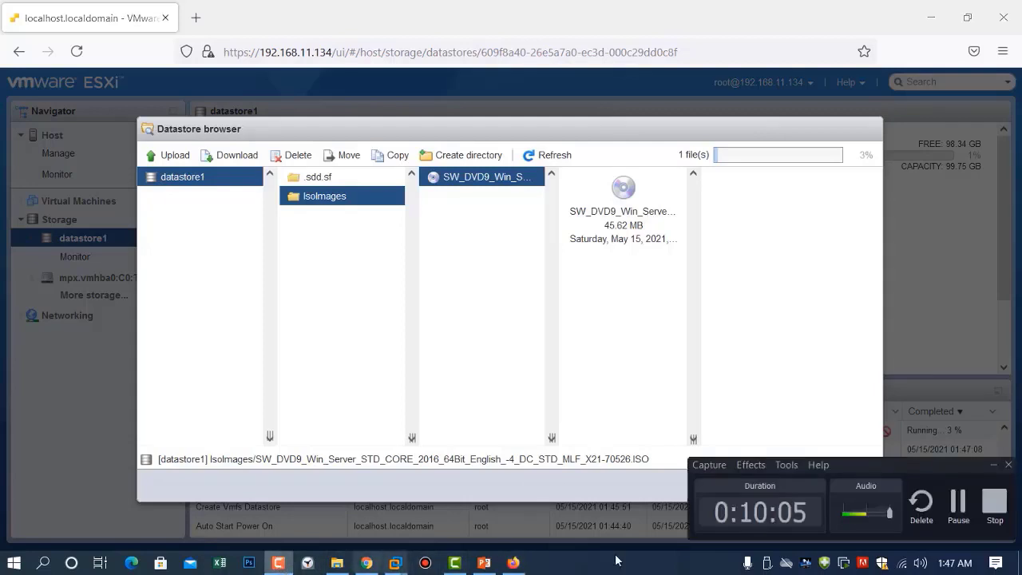
left_click(945, 505)
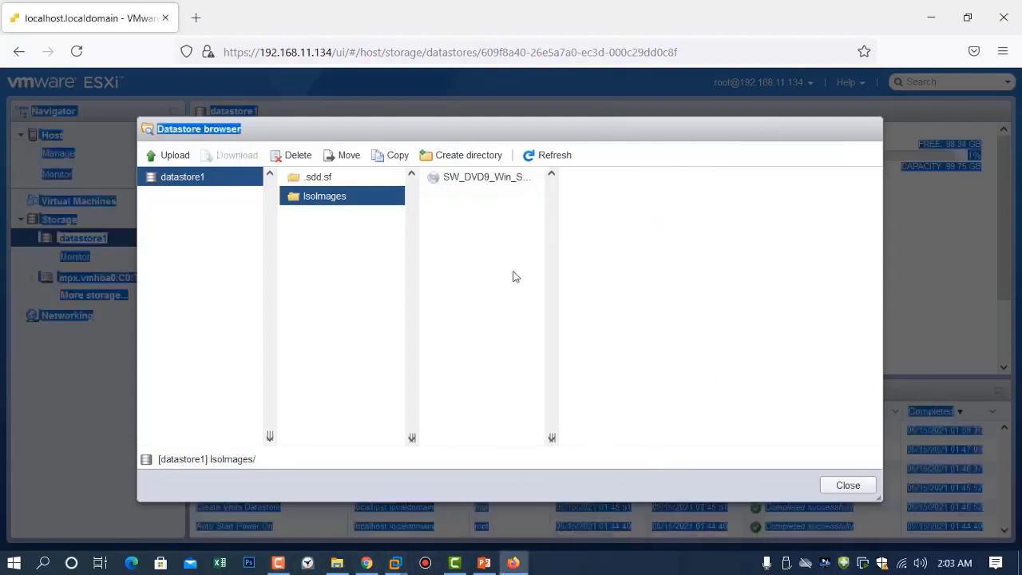
left_click(649, 266)
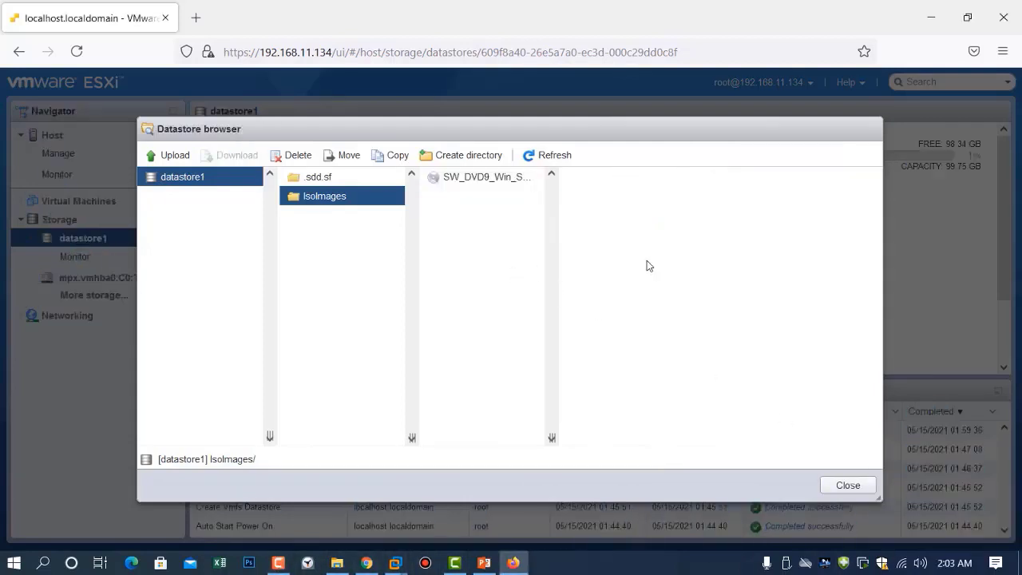
left_click(843, 486)
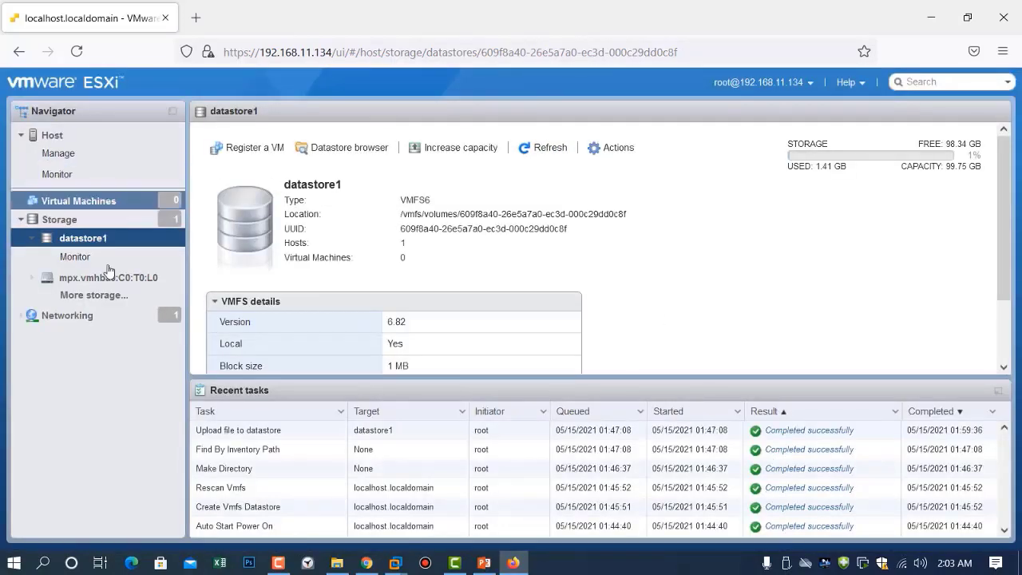
Start a new virtual machine named 'Win2016Server' from the virtual machines list
left_click(88, 210)
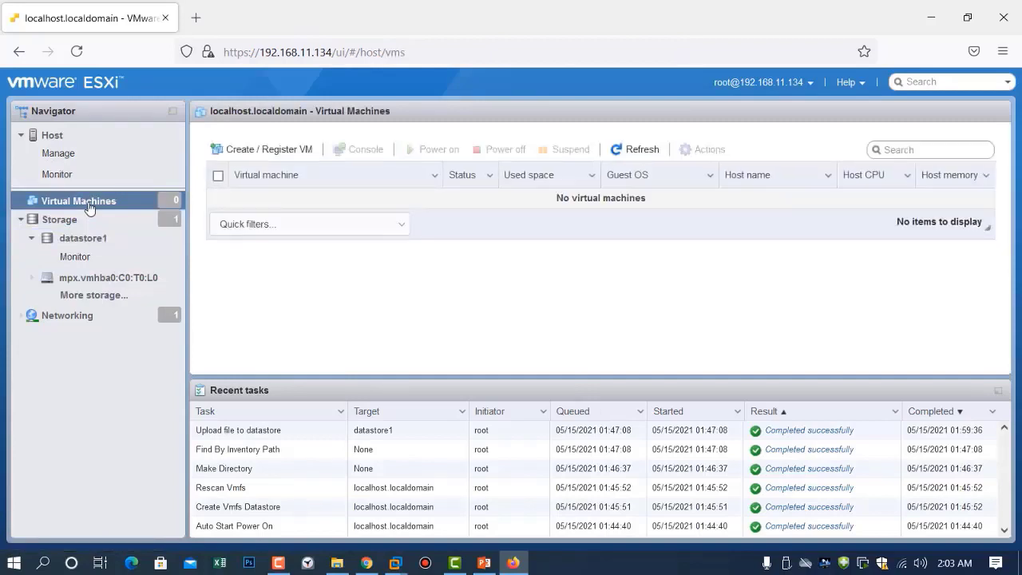
left_click(236, 155)
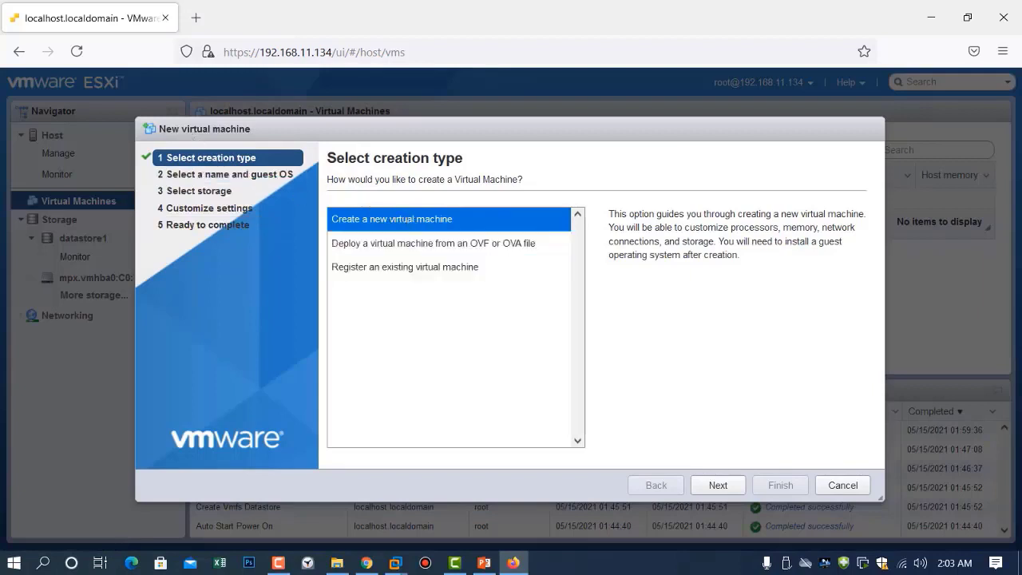
left_click(718, 489)
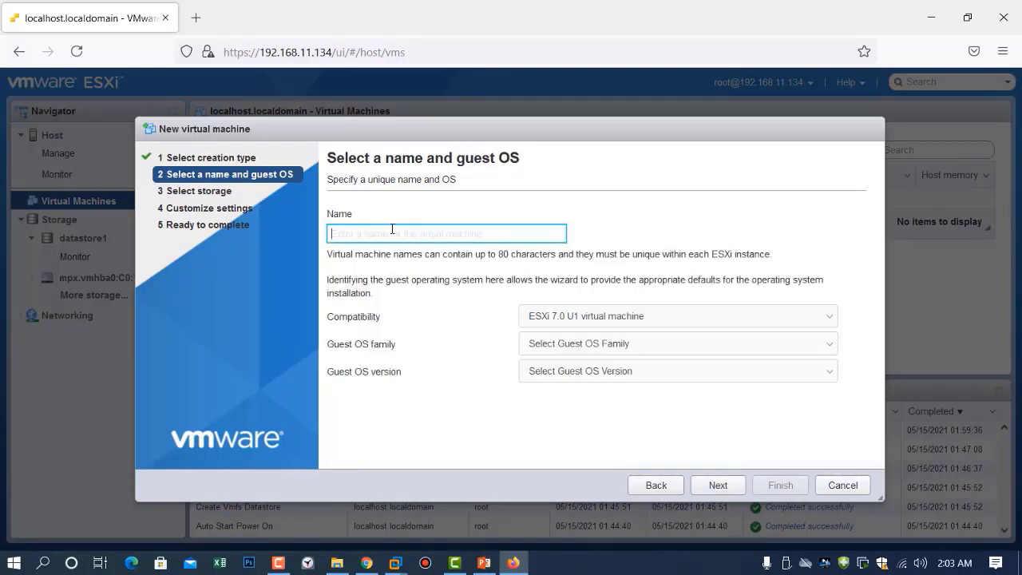
type("Win")
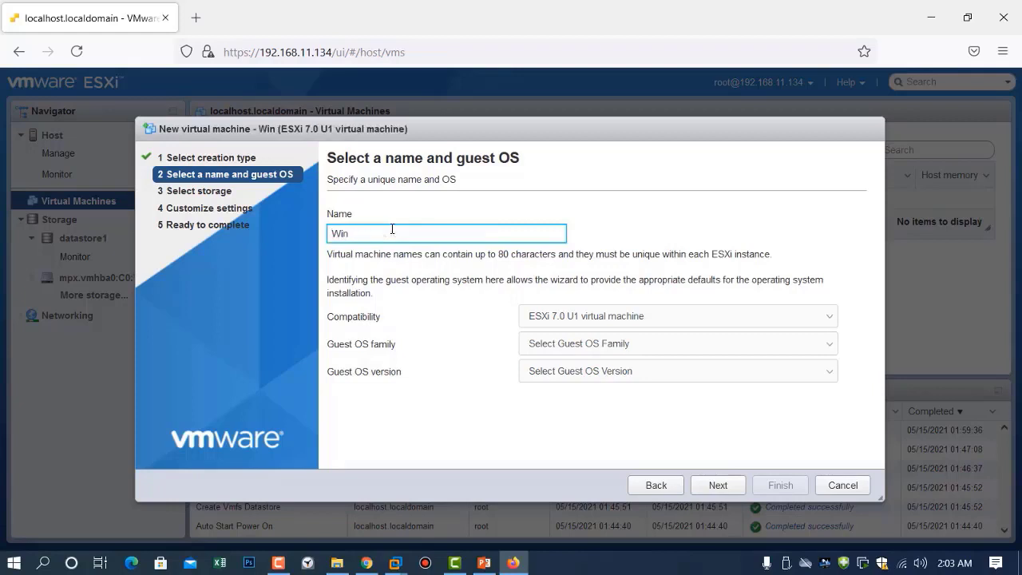
type("201")
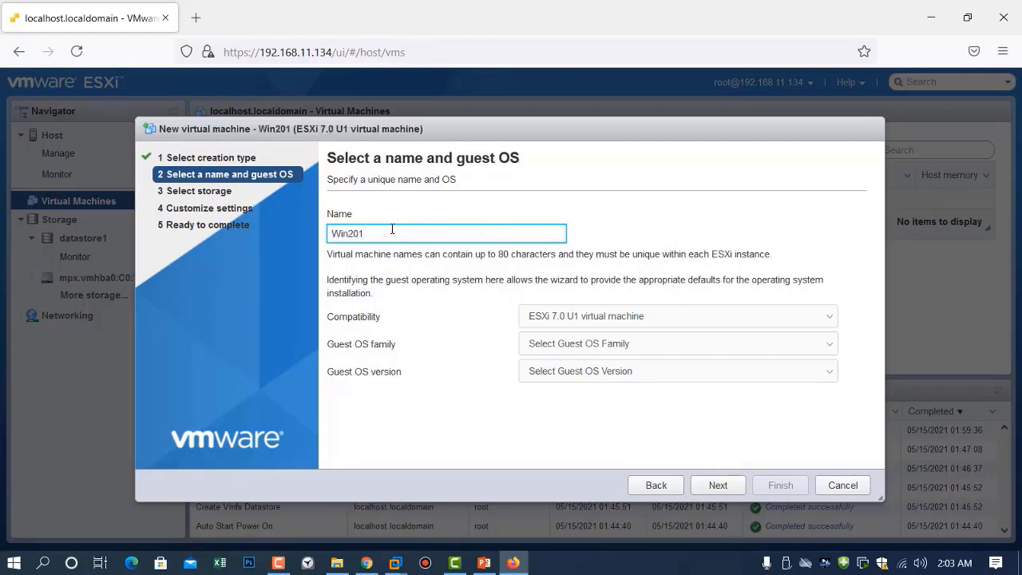
type("6Server")
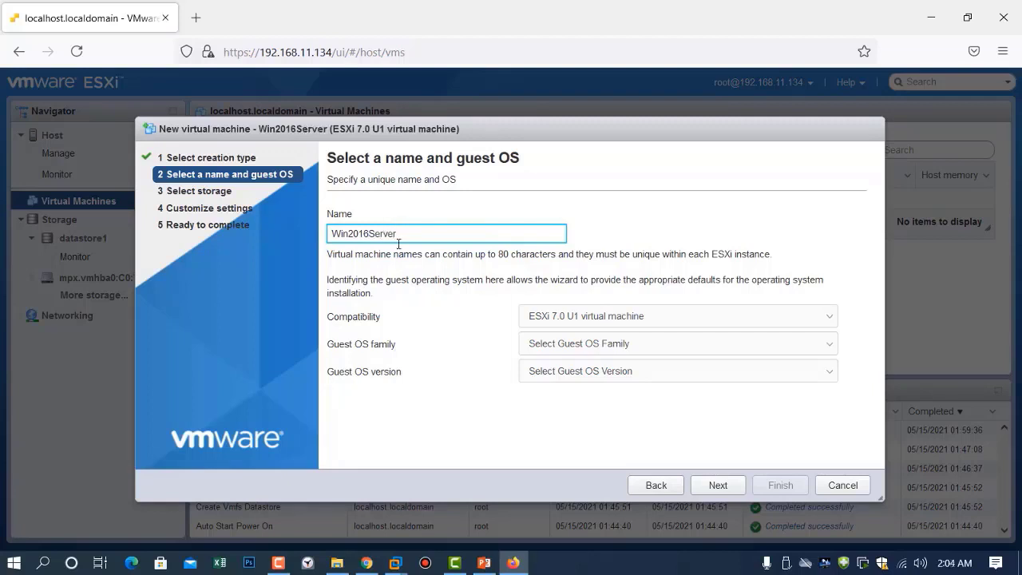
Keep ESXi 7.0 U1 compatibility and set the guest OS to Windows Server 2016 (64-bit)
left_click(833, 321)
left_click(833, 321)
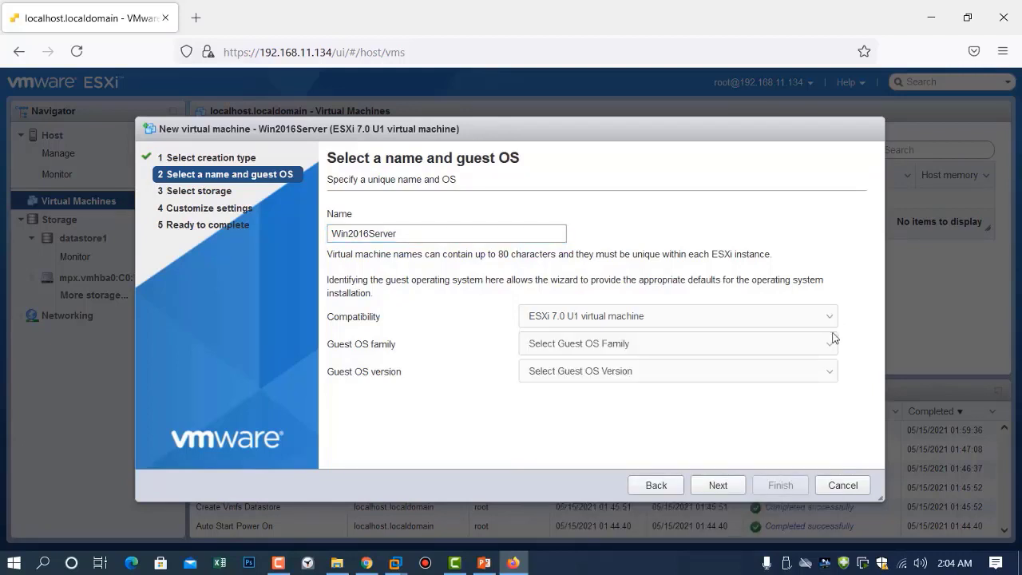
left_click(833, 344)
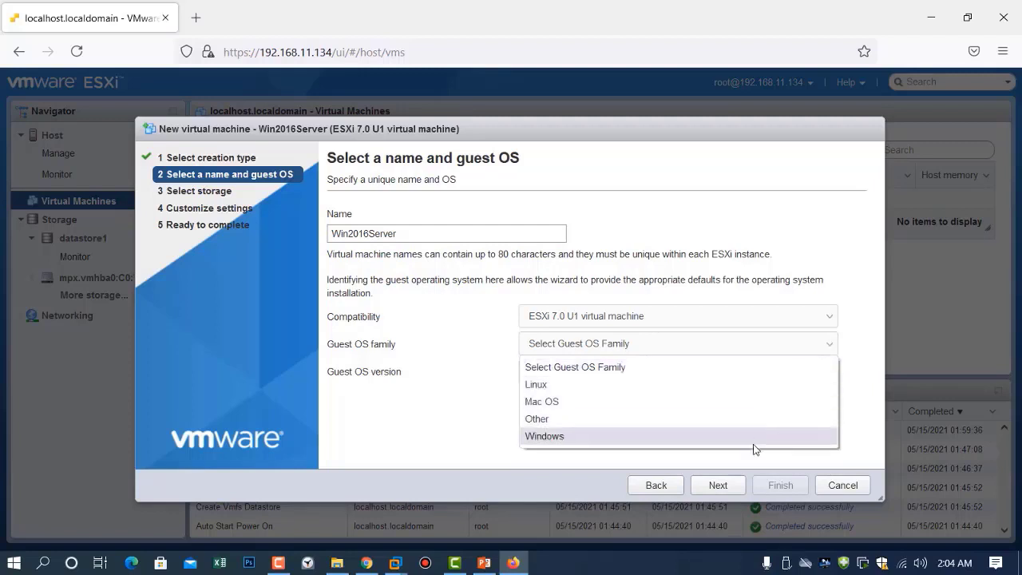
left_click(755, 445)
left_click(802, 371)
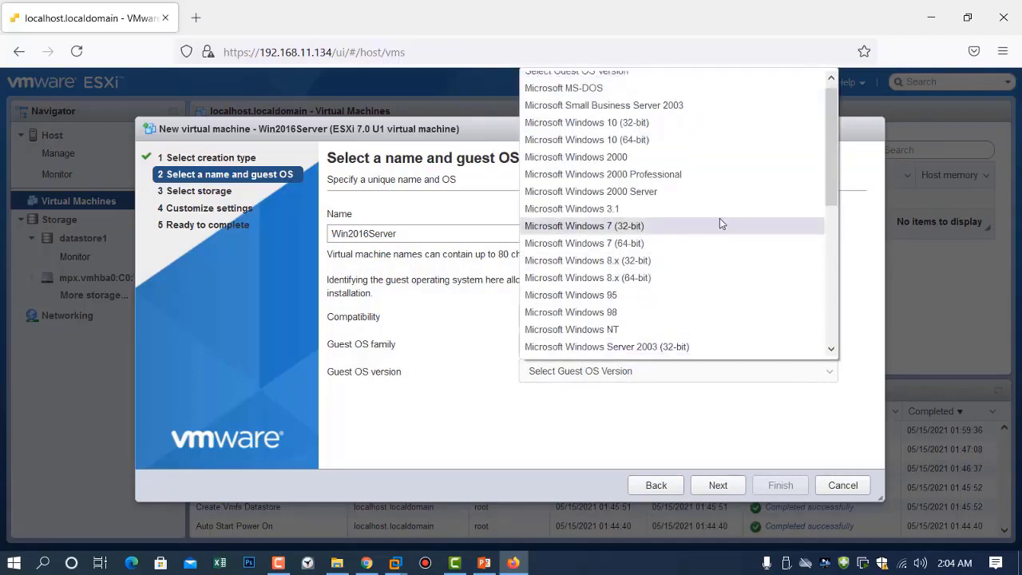
scroll(719, 218, "up", 1)
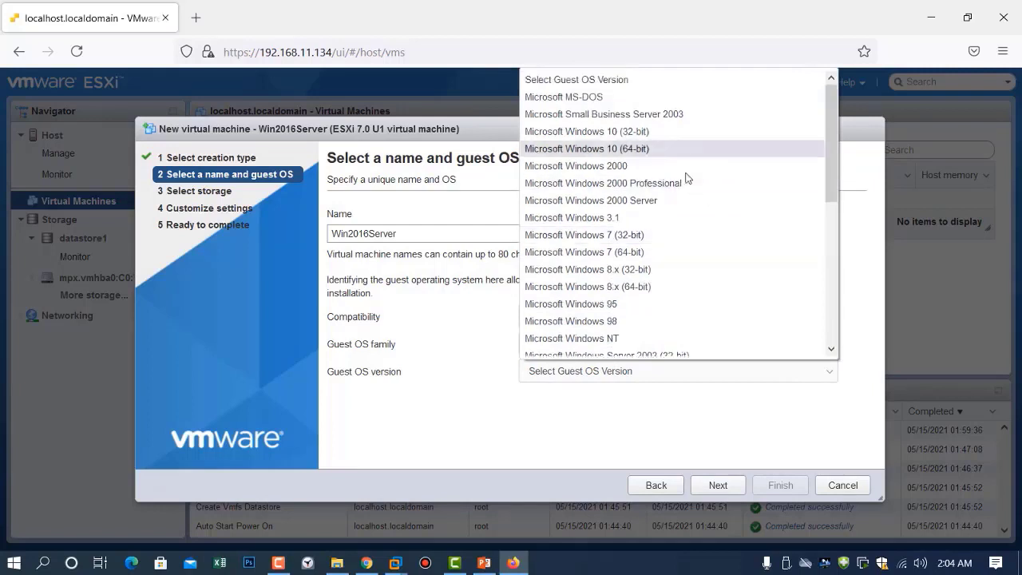
scroll(696, 293, "down", 6)
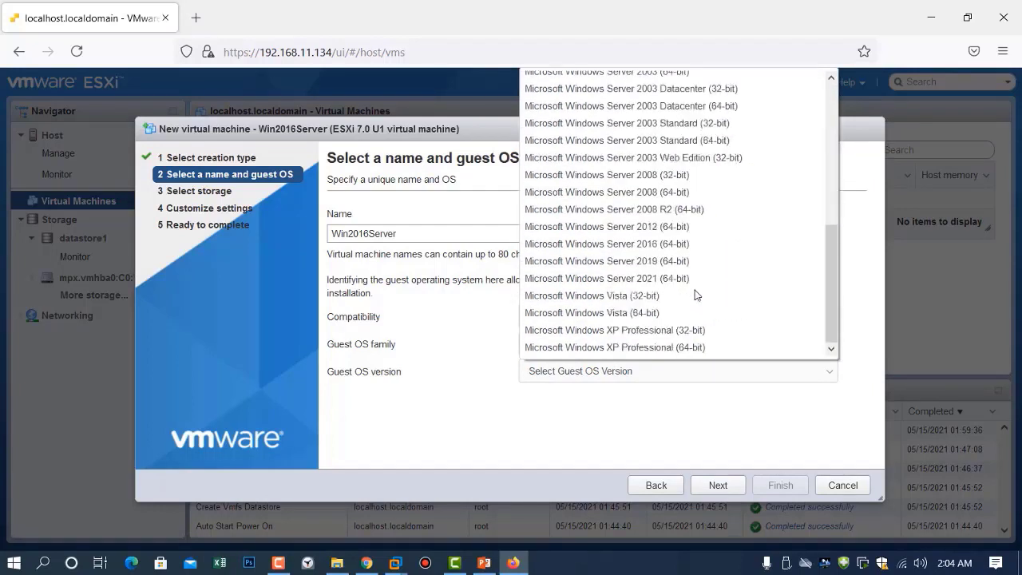
left_click(689, 244)
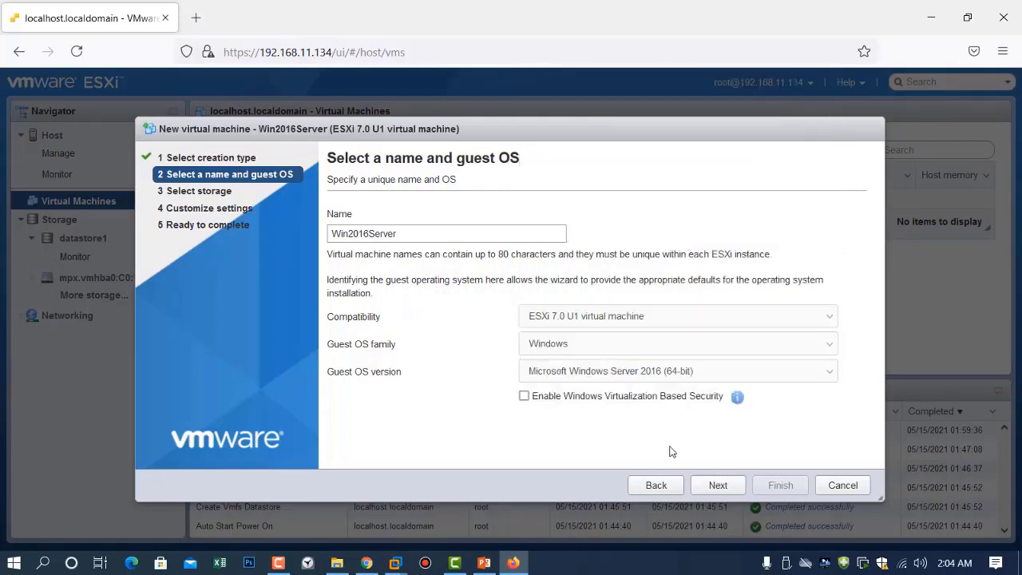
left_click(717, 486)
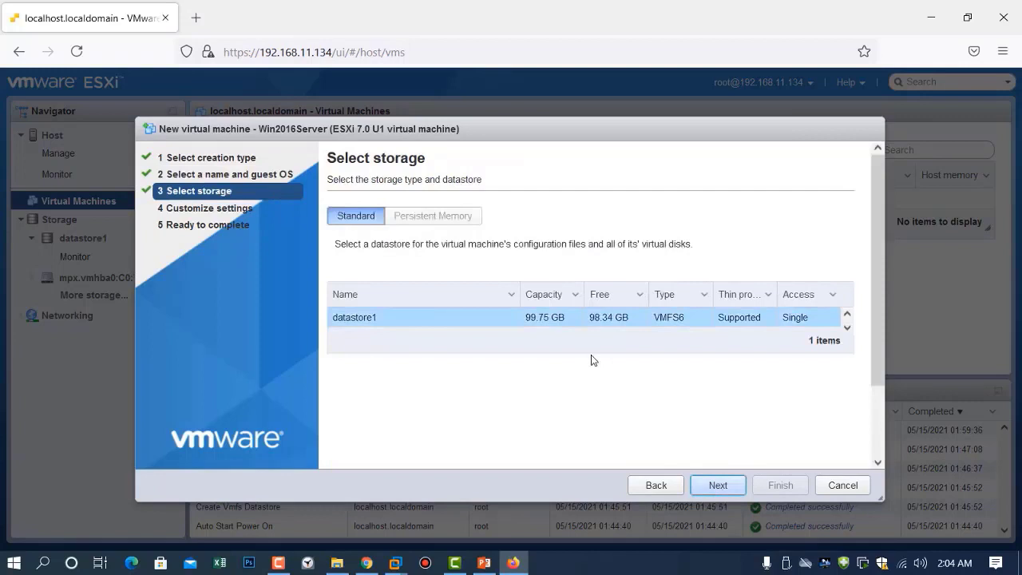
Store the VM on datastore1 and set its memory to 4096 GB
left_click(371, 326)
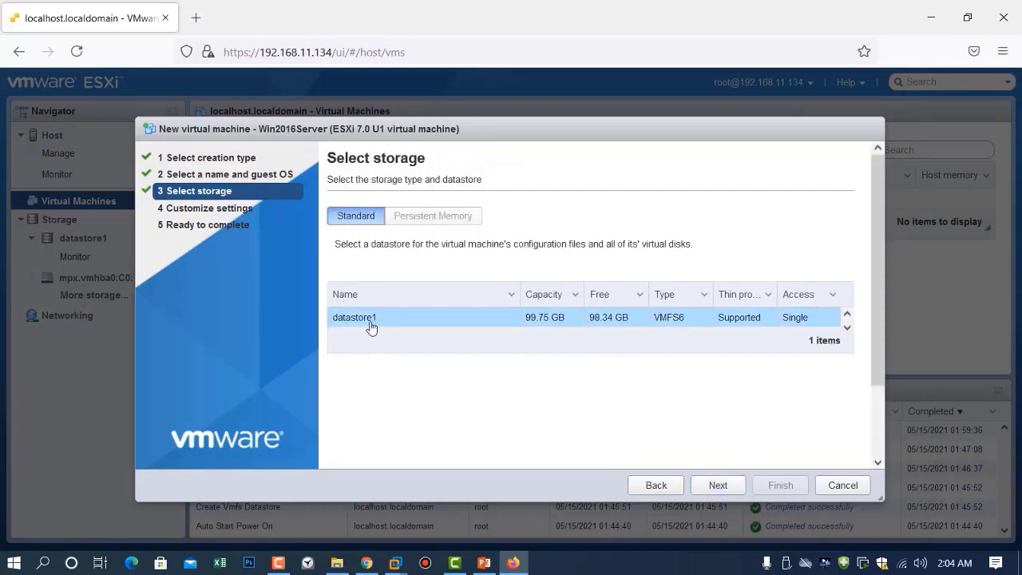
left_click(714, 486)
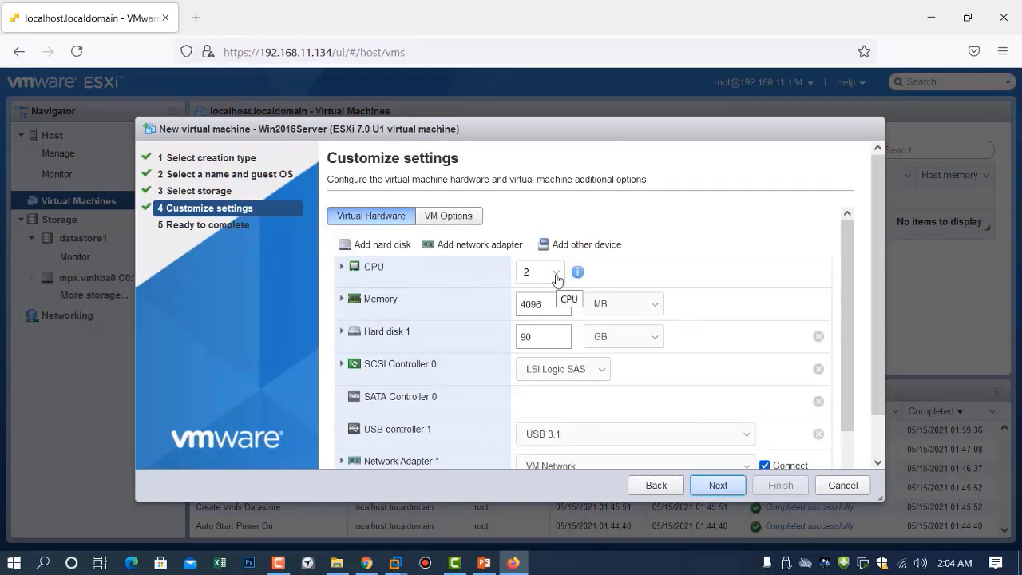
left_click_drag(549, 304, 485, 305)
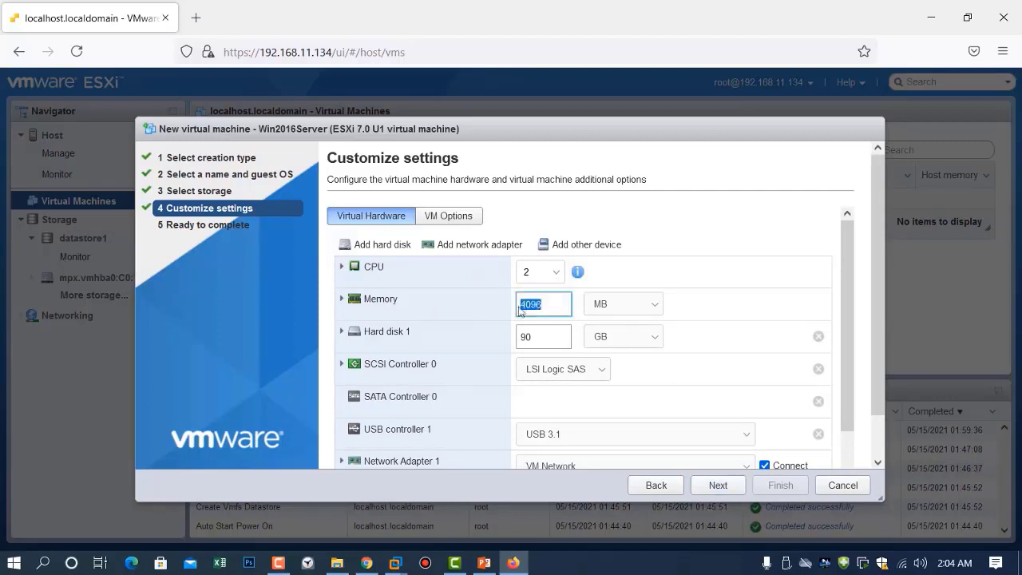
left_click(651, 308)
left_click(619, 345)
left_click_drag(556, 308, 412, 294)
key("Right")
Shrink Hard disk 1 from 90 to 20 GB and set CD/DVD Drive 1 to Datastore ISO file
left_click_drag(548, 336, 470, 336)
key("Right")
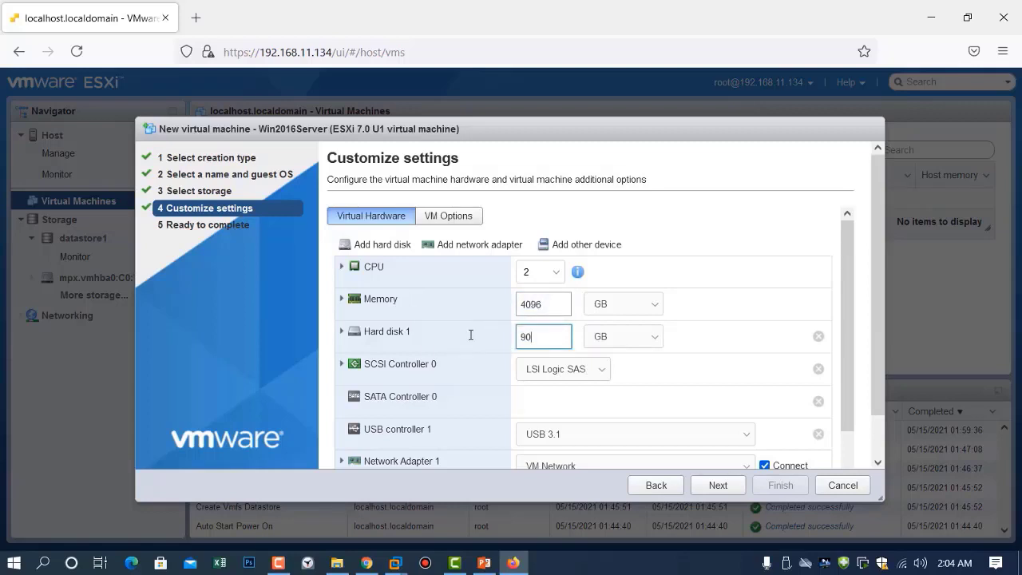
key("BackSpace")
key("BackSpace")
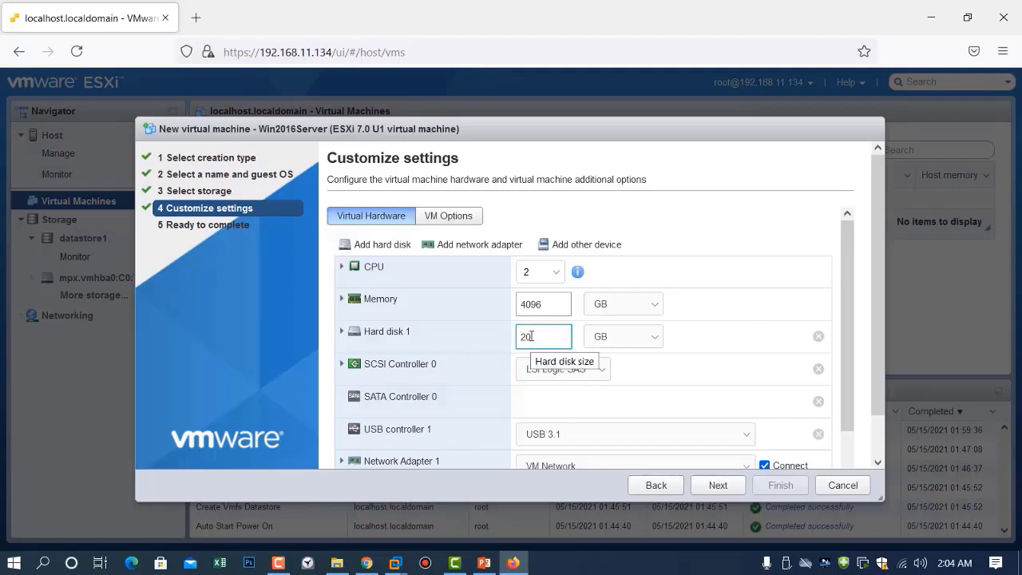
type("20")
scroll(696, 363, "down", 2)
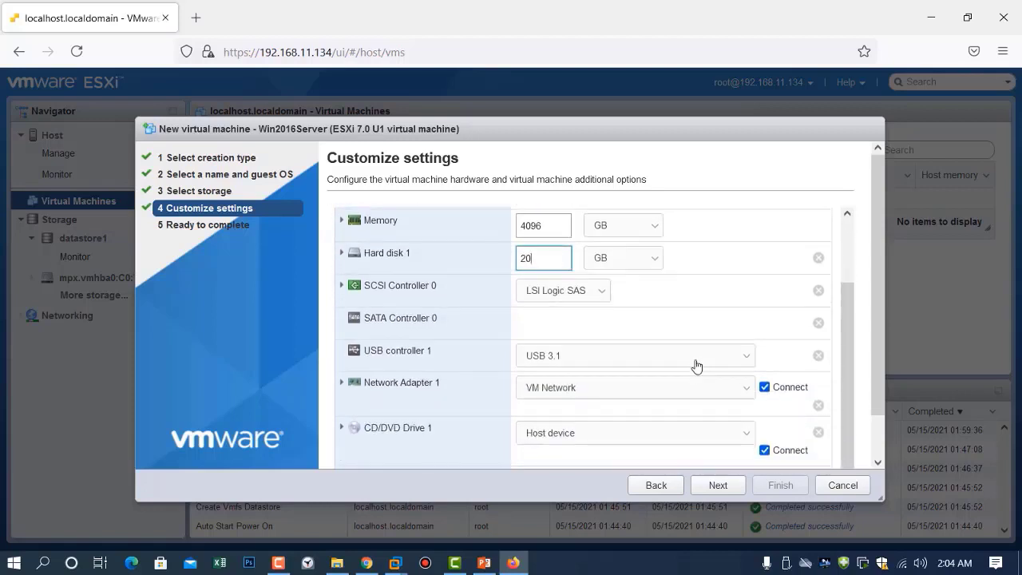
left_click_drag(878, 320, 875, 374)
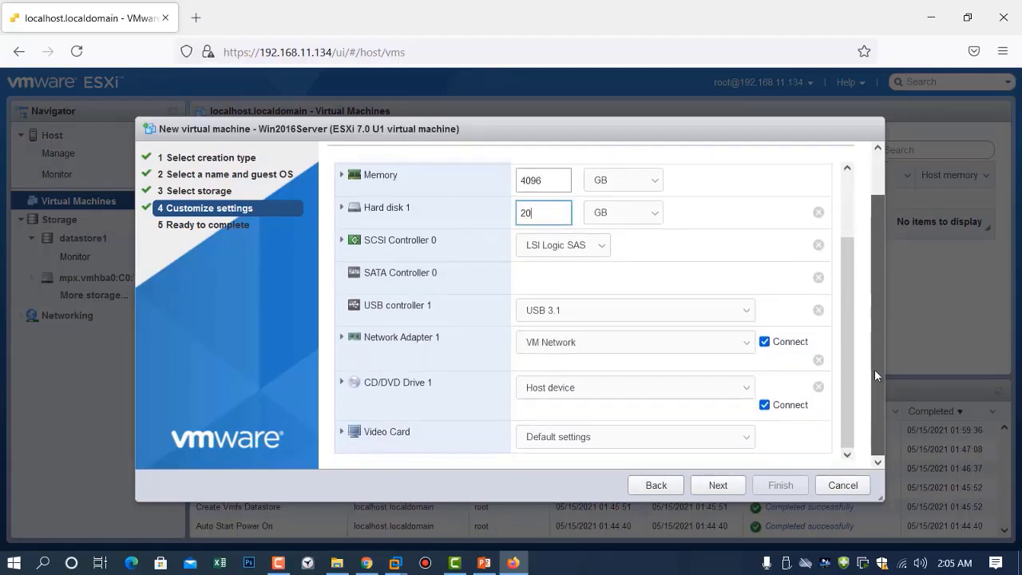
left_click(343, 382)
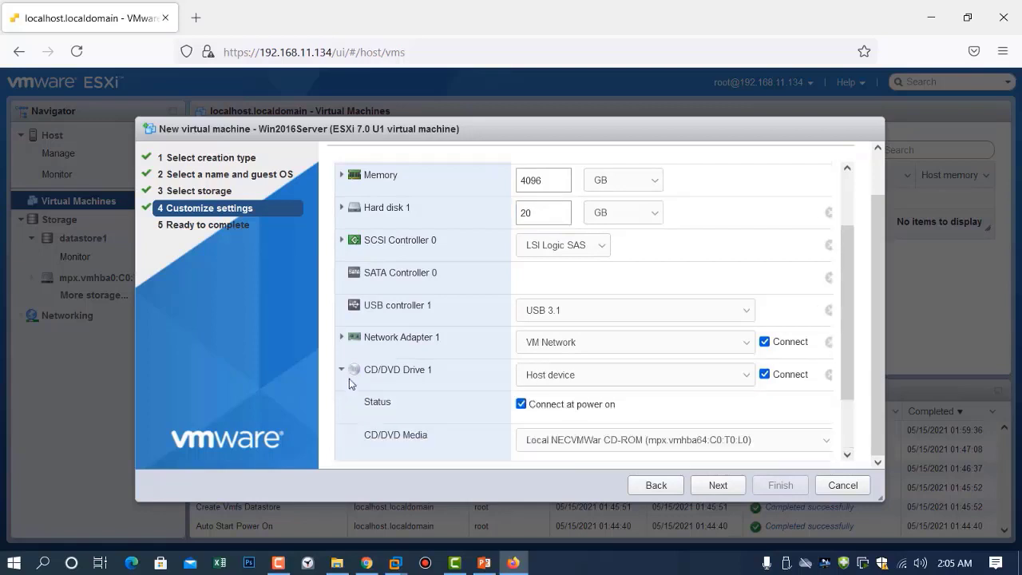
left_click(746, 377)
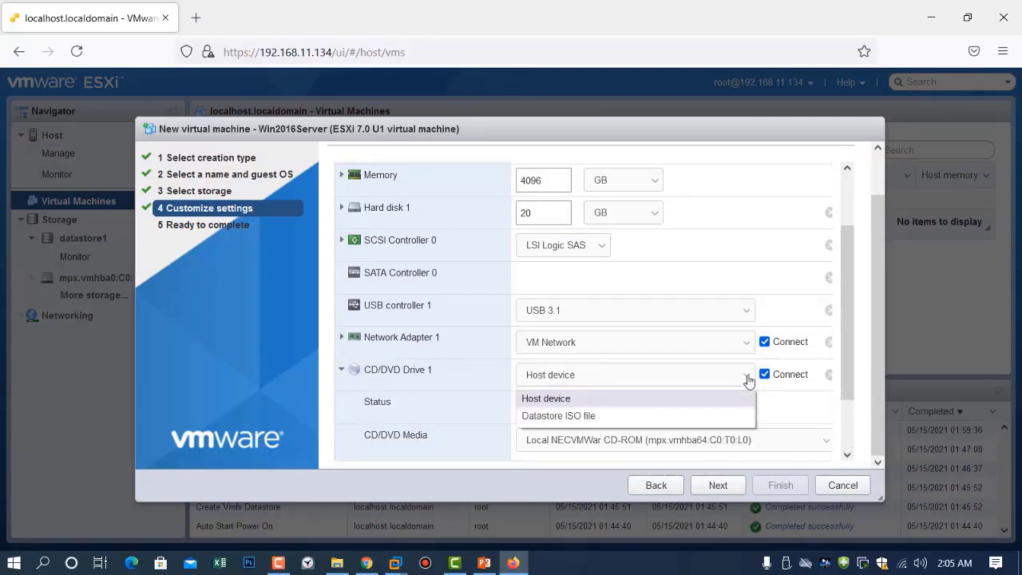
left_click(706, 419)
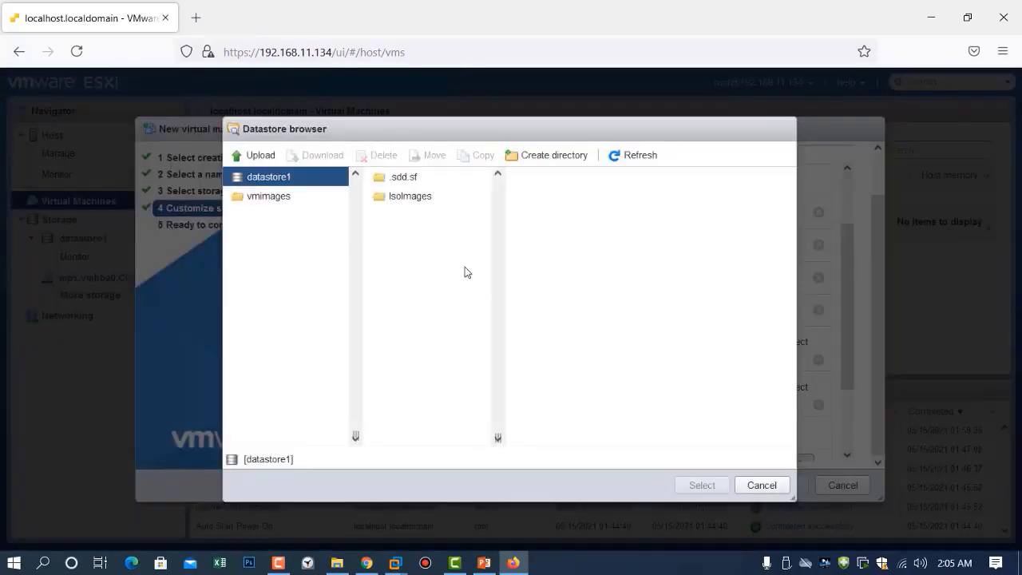
Mount the Windows Server ISO from IsoImages on the CD/DVD drive and finish creating Win2016Server
left_click(410, 198)
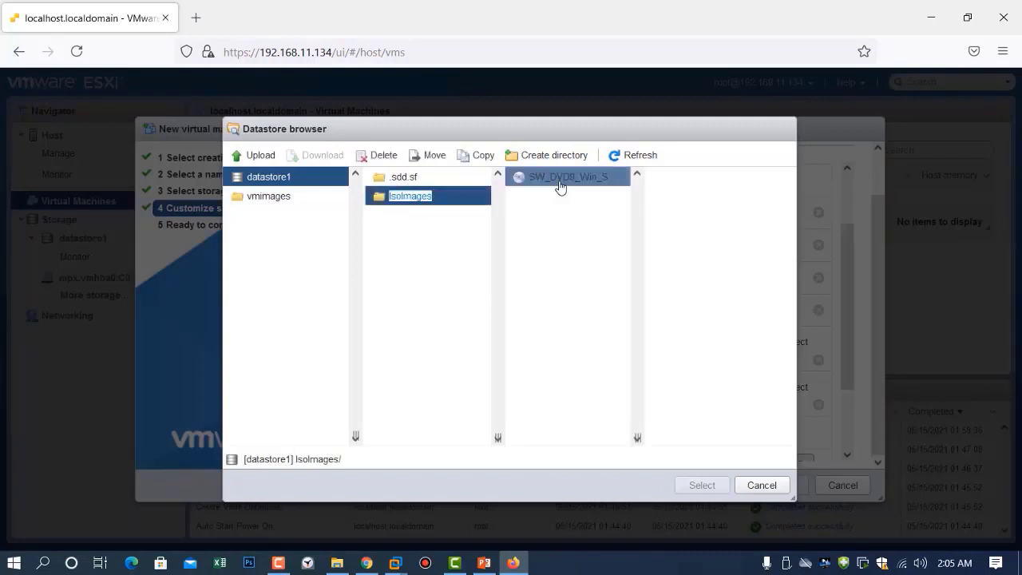
left_click(560, 182)
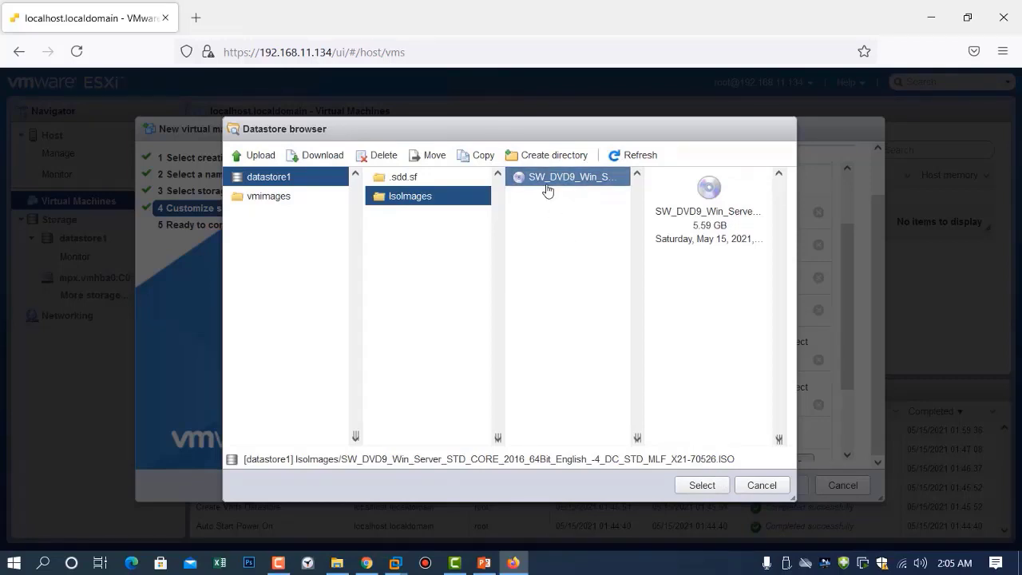
left_click(702, 485)
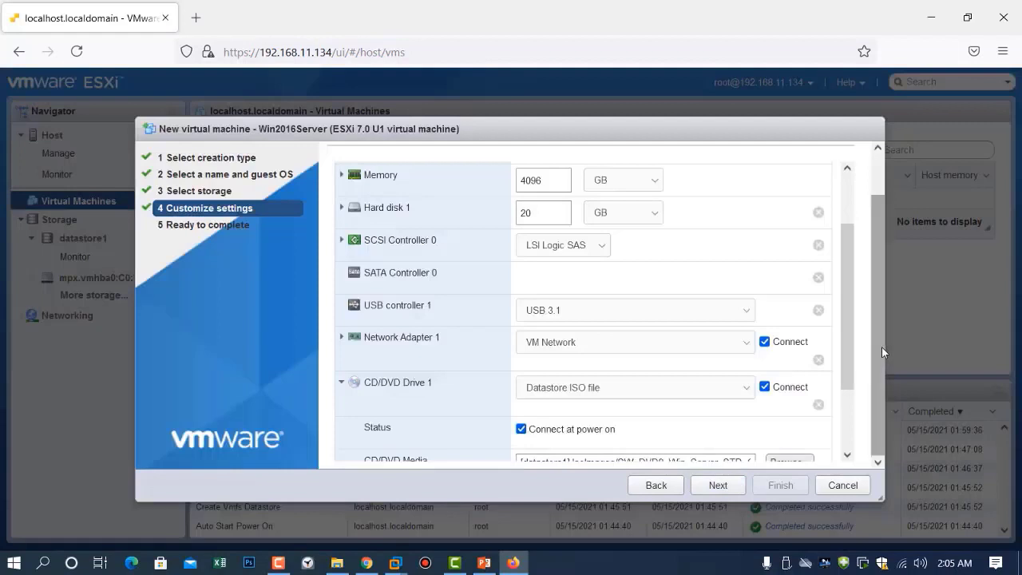
left_click_drag(846, 346, 845, 409)
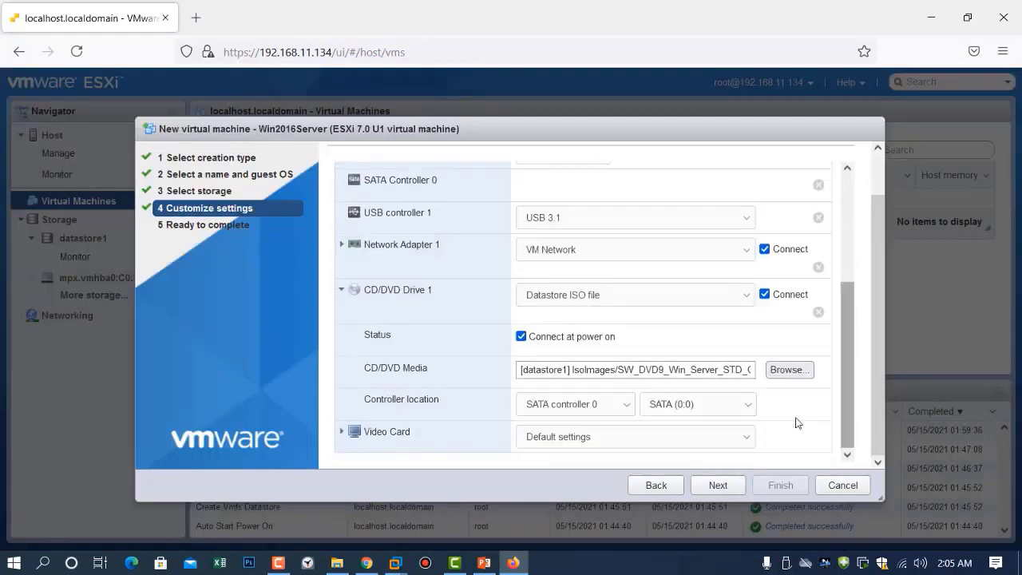
left_click(707, 490)
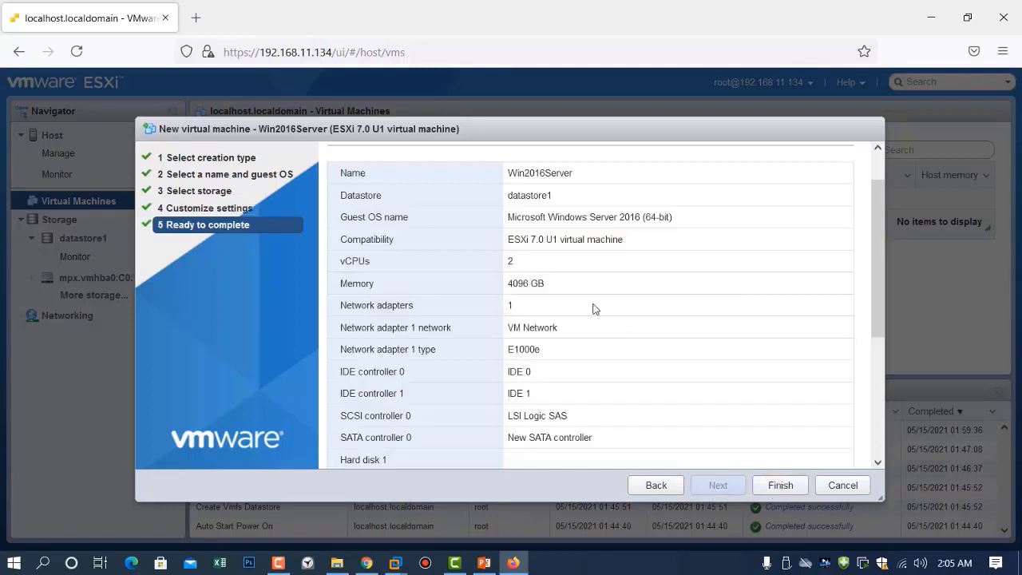
left_click(776, 485)
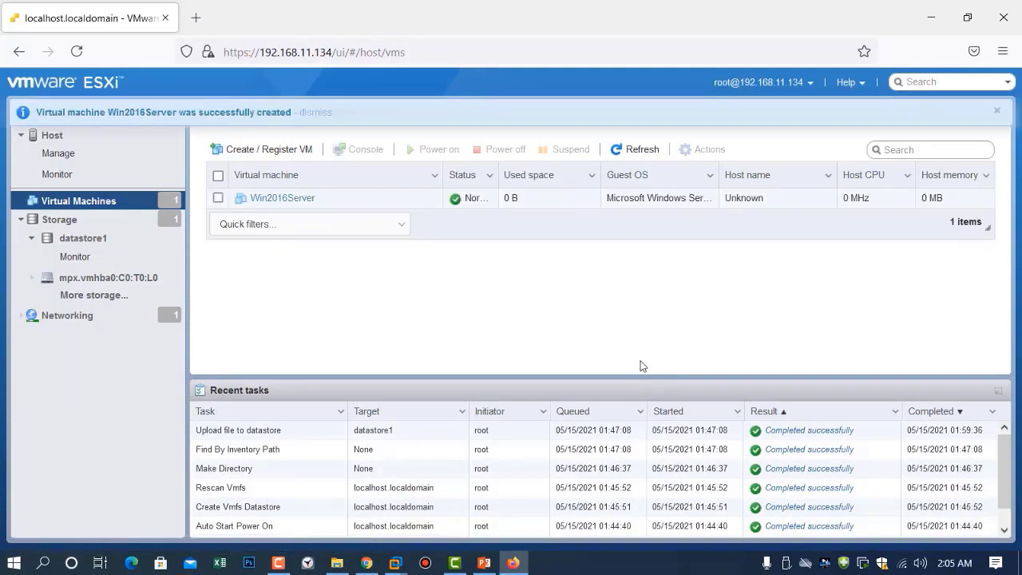
Open Win2016Server's console and boot it from the installation DVD into Windows Setup
left_click(283, 198)
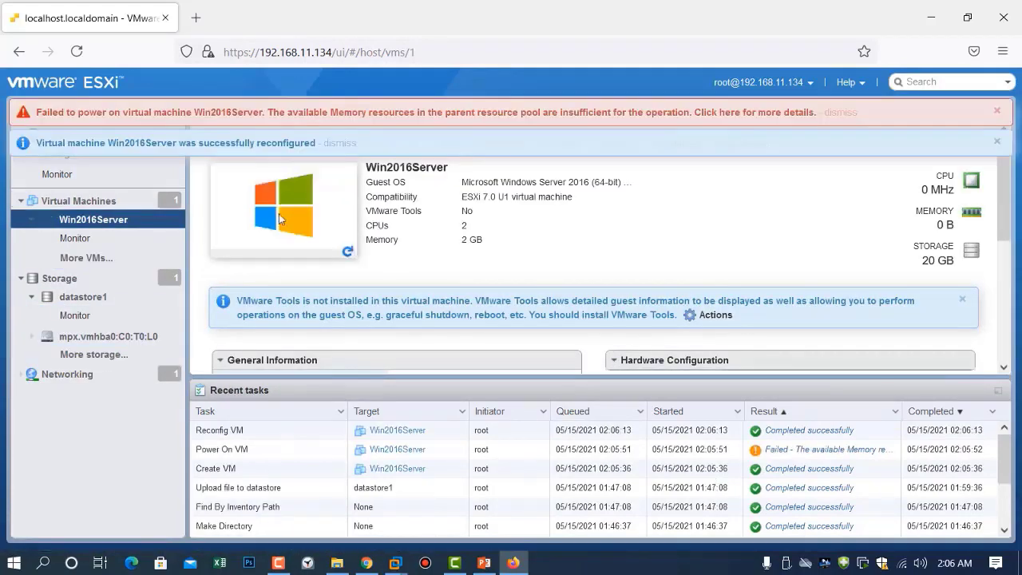
left_click(278, 214)
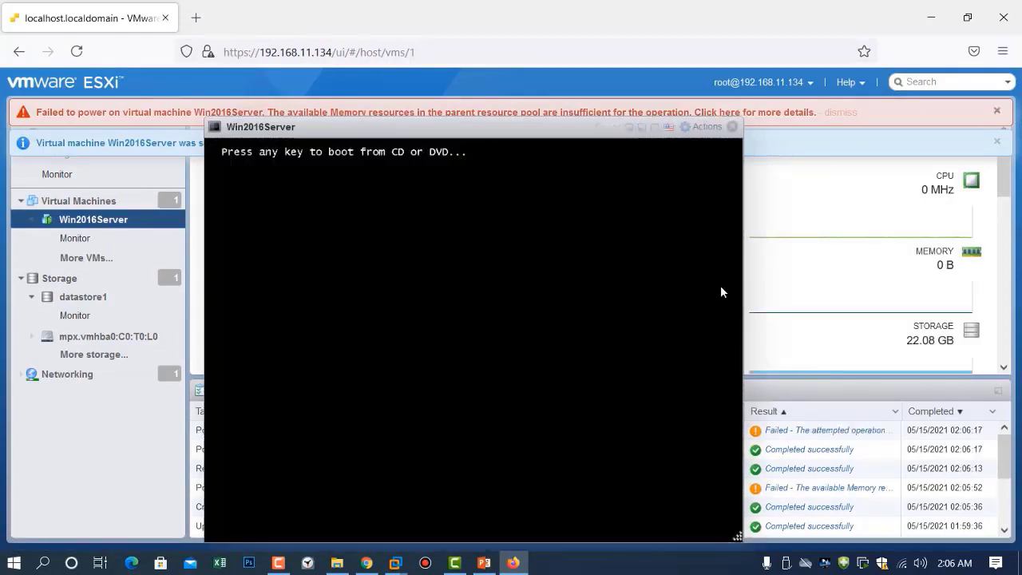
key("Return")
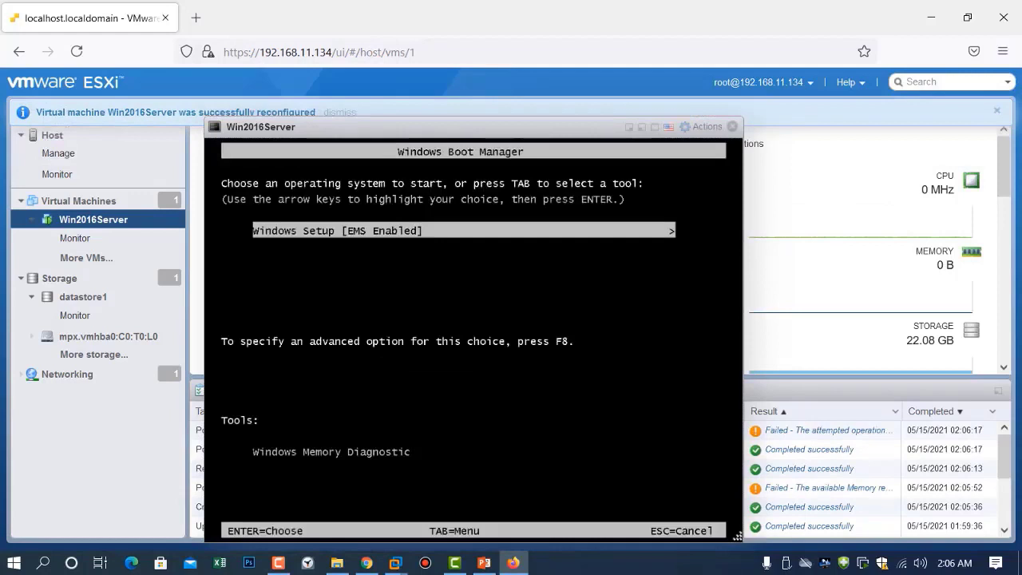
key("Return")
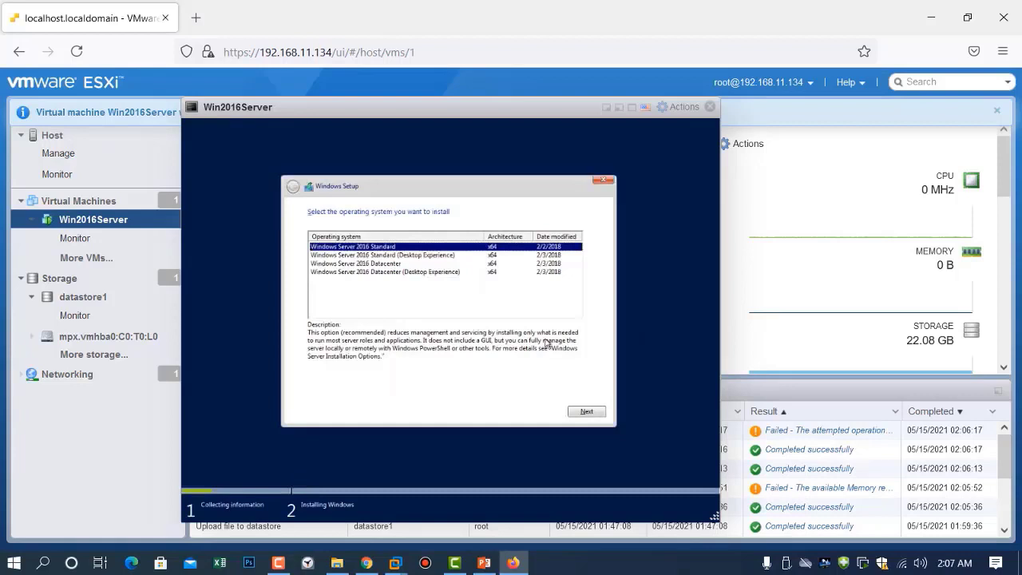
Install Windows Server 2016 Standard (Desktop Experience) via Custom setup onto Drive 0's unallocated space, accepting the license
left_click(343, 255)
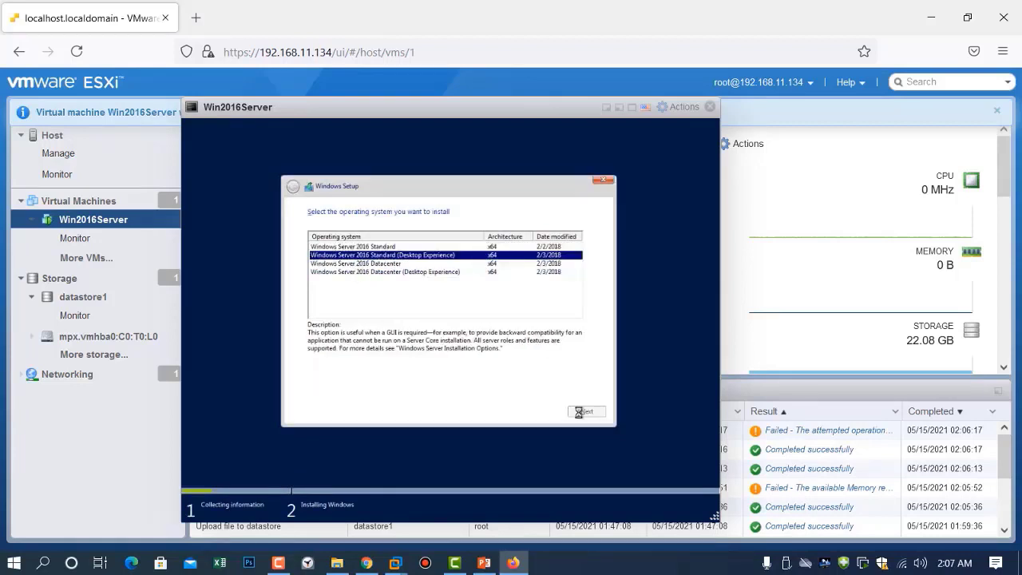
left_click(338, 388)
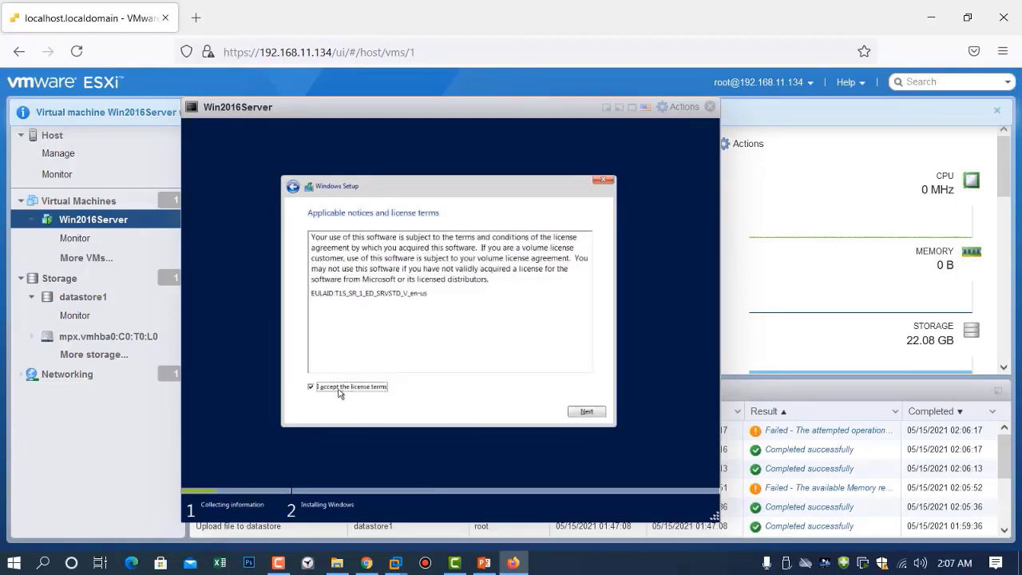
left_click(587, 412)
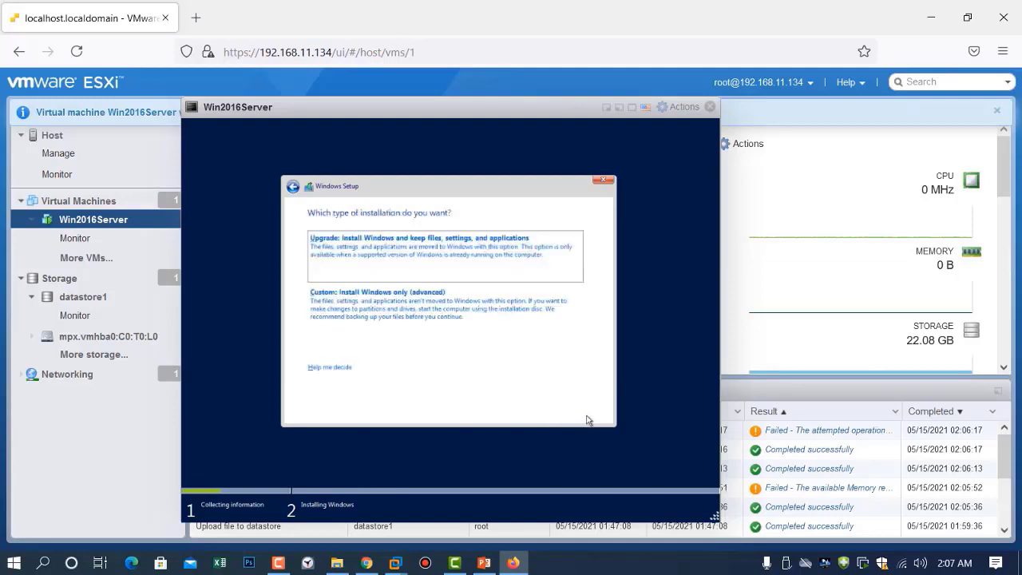
left_click(447, 314)
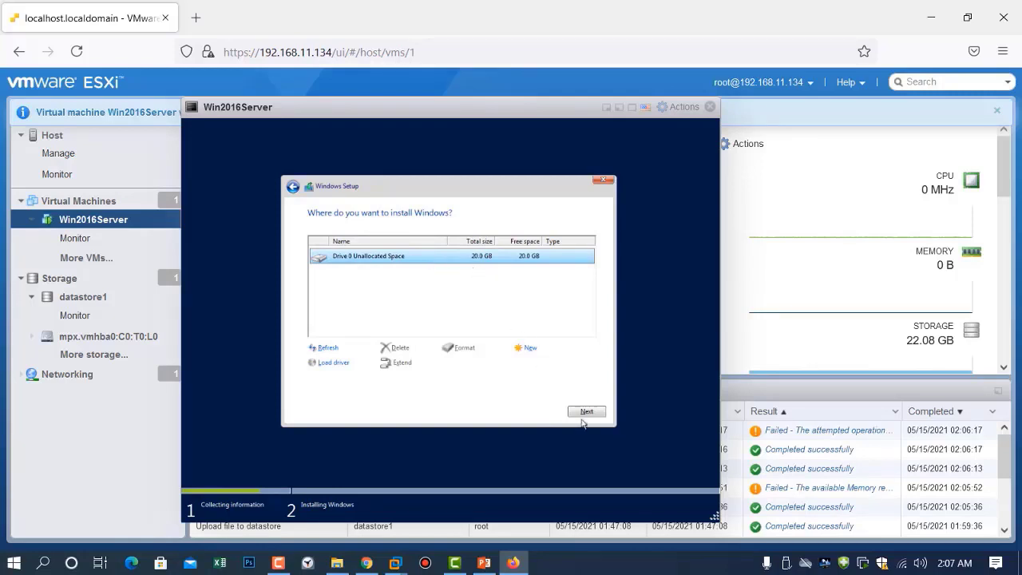
left_click(582, 411)
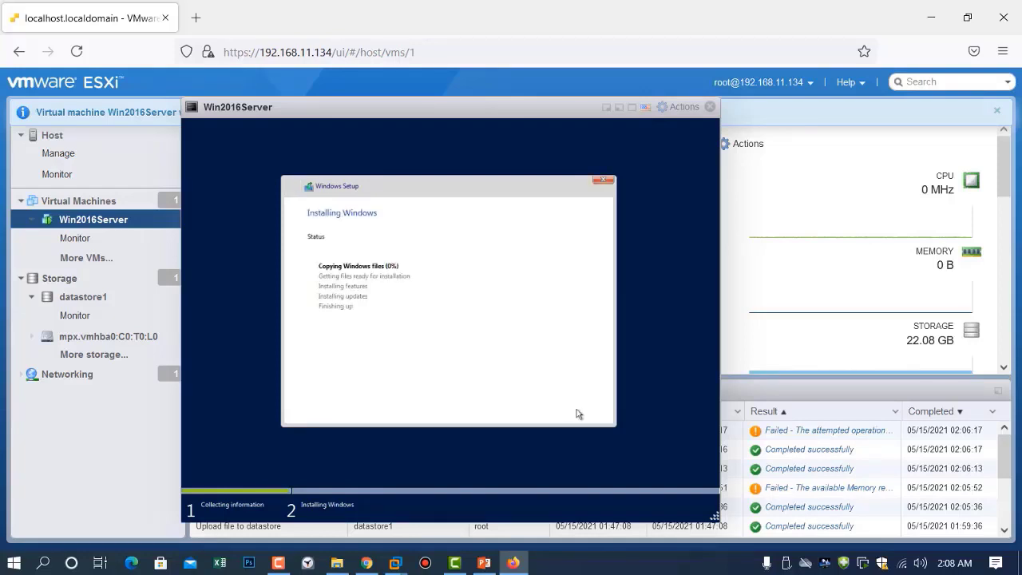
Enter the Administrator account password, then retype it in the Reenter password field
left_click(955, 501)
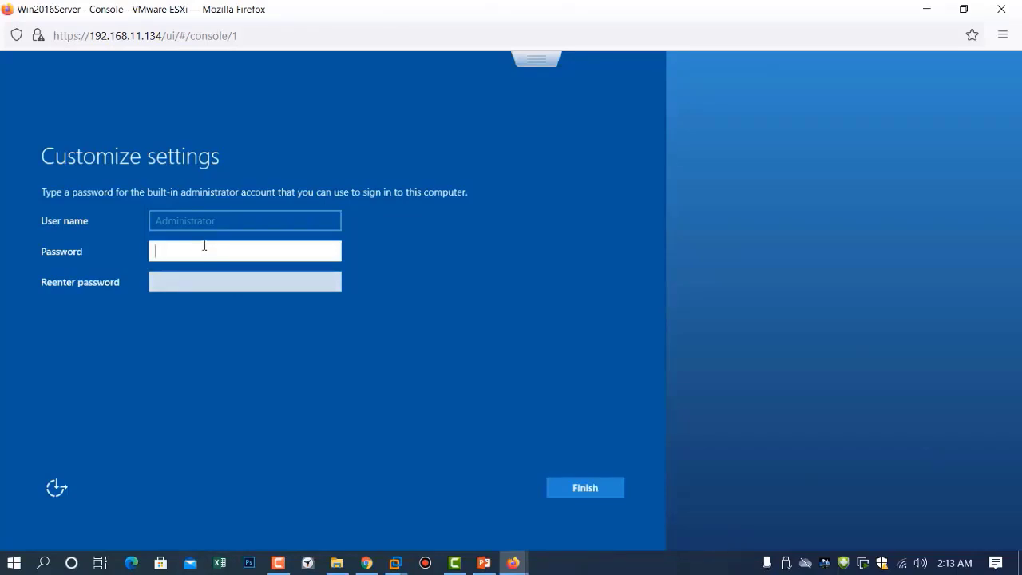
type("••••")
key("BackSpace")
key("BackSpace")
key("BackSpace")
key("BackSpace")
type("••••••••••")
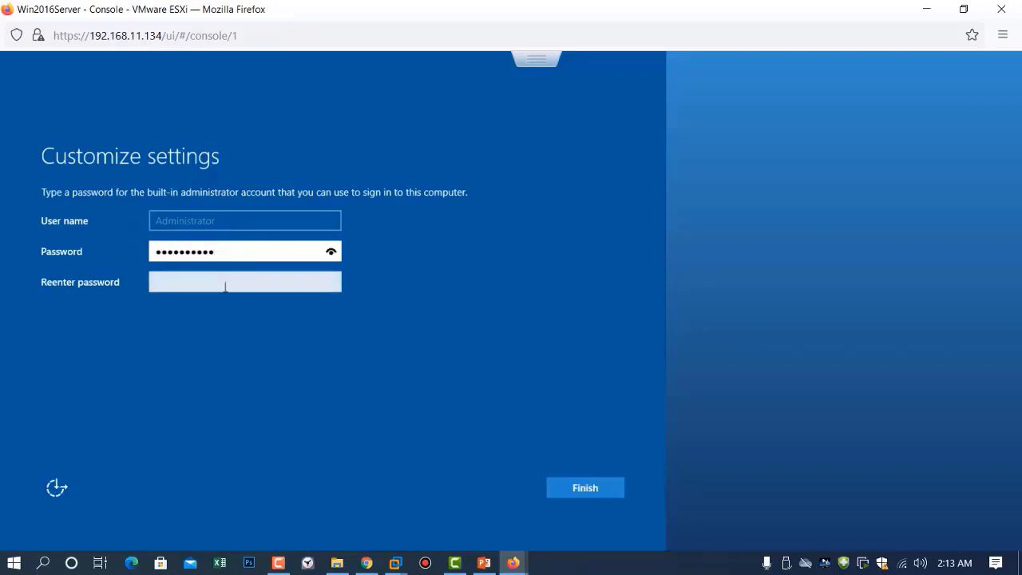
left_click(225, 279)
type("••••••")
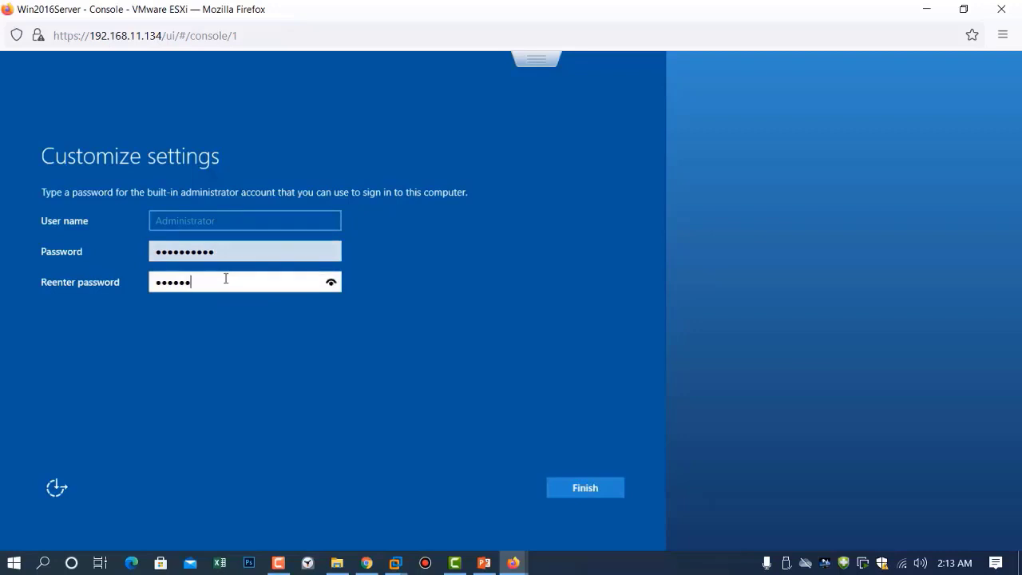
type("••••")
Finish setup, sign in as Administrator, allow network discovery, and minimize the console window
left_click(588, 484)
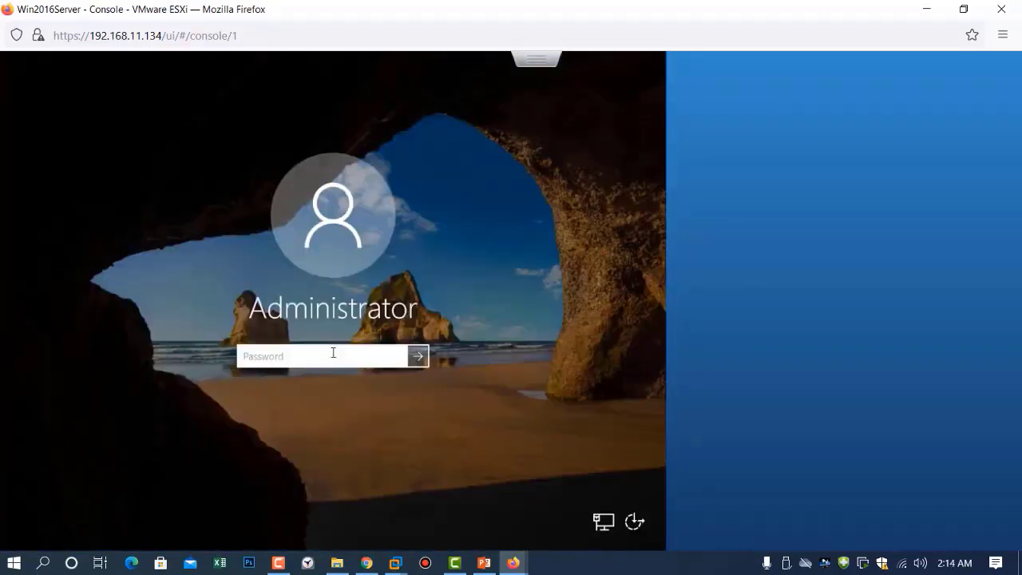
type("•••")
type("••••••")
key("Return")
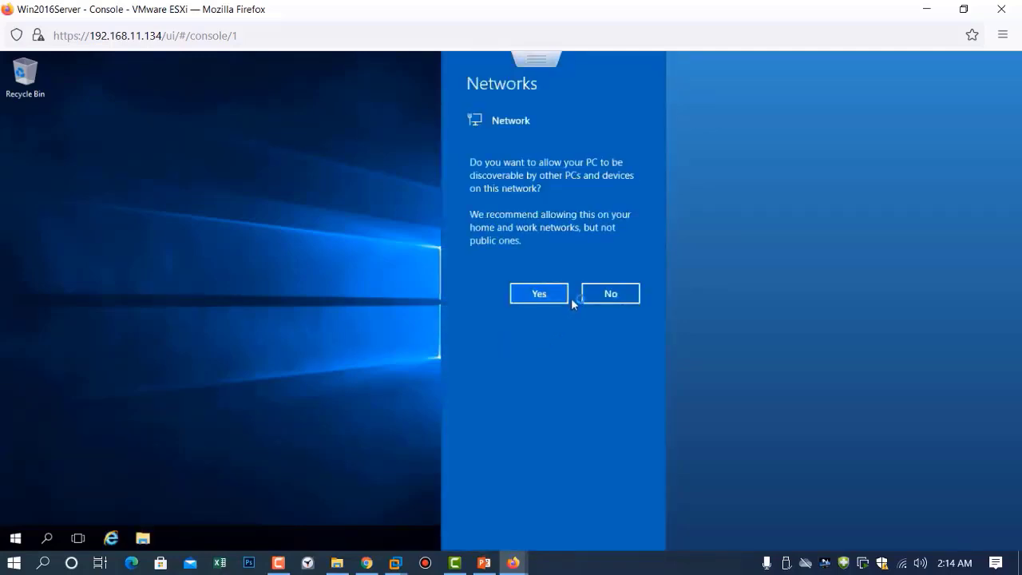
left_click(540, 292)
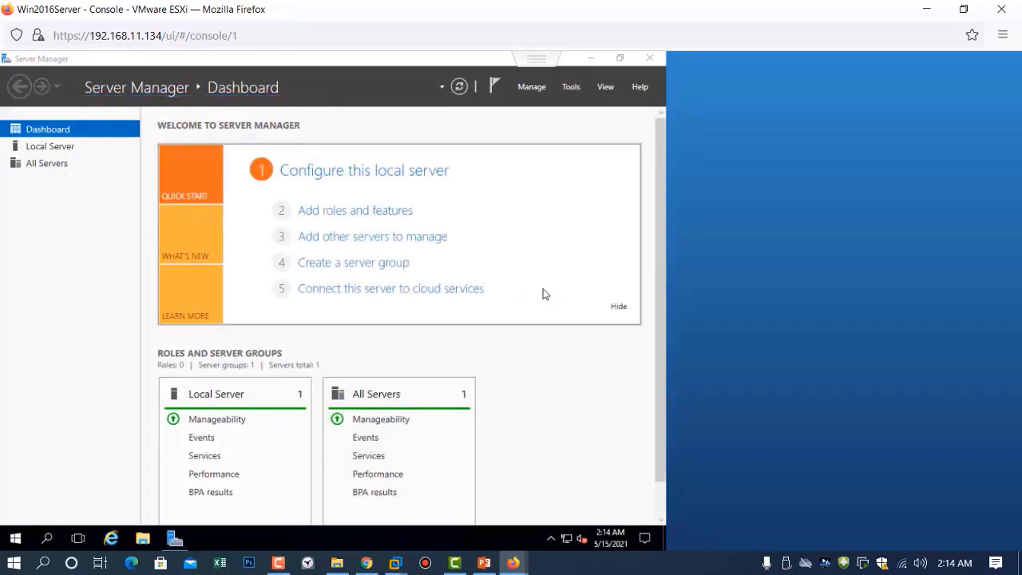
left_click(932, 8)
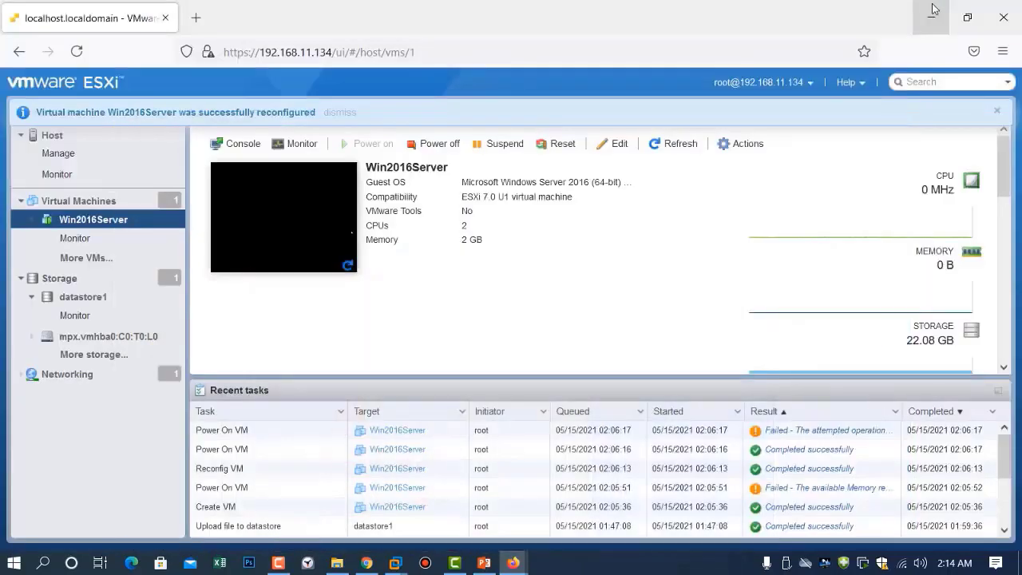
Start installing VMware Tools on Win2016Server from its Guest OS context menu
right_click(92, 226)
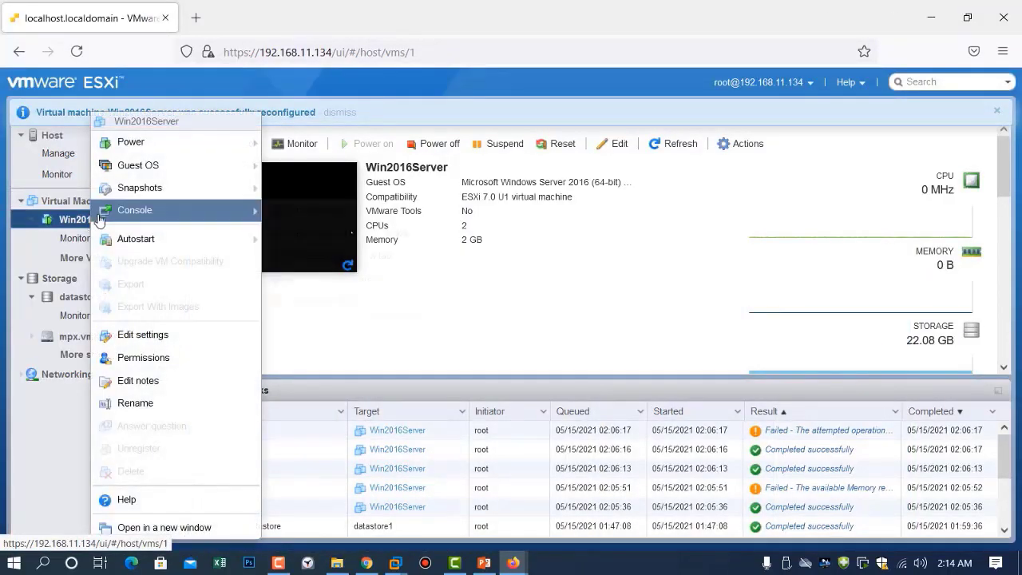
mouse_move(165, 164)
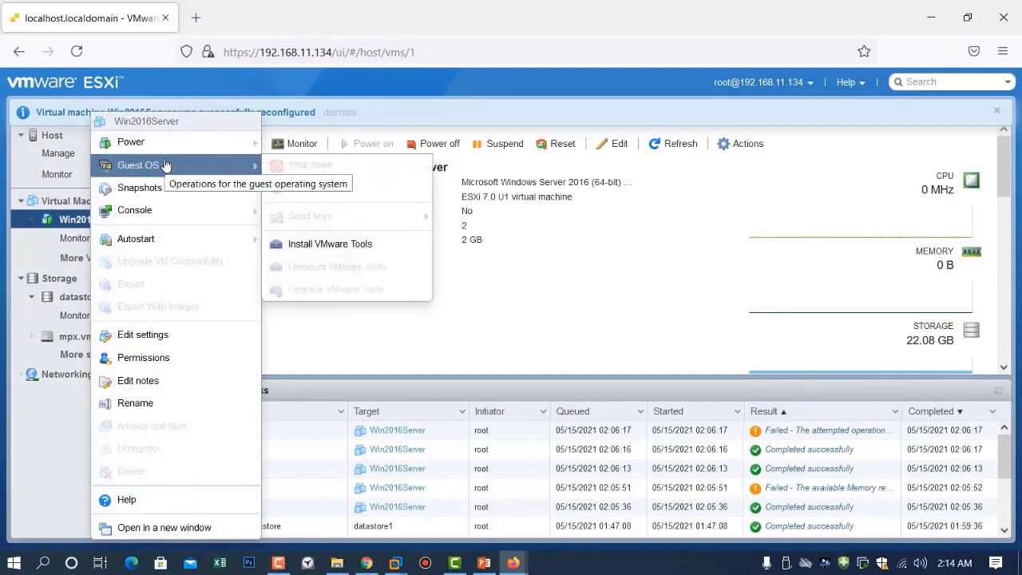
left_click(327, 252)
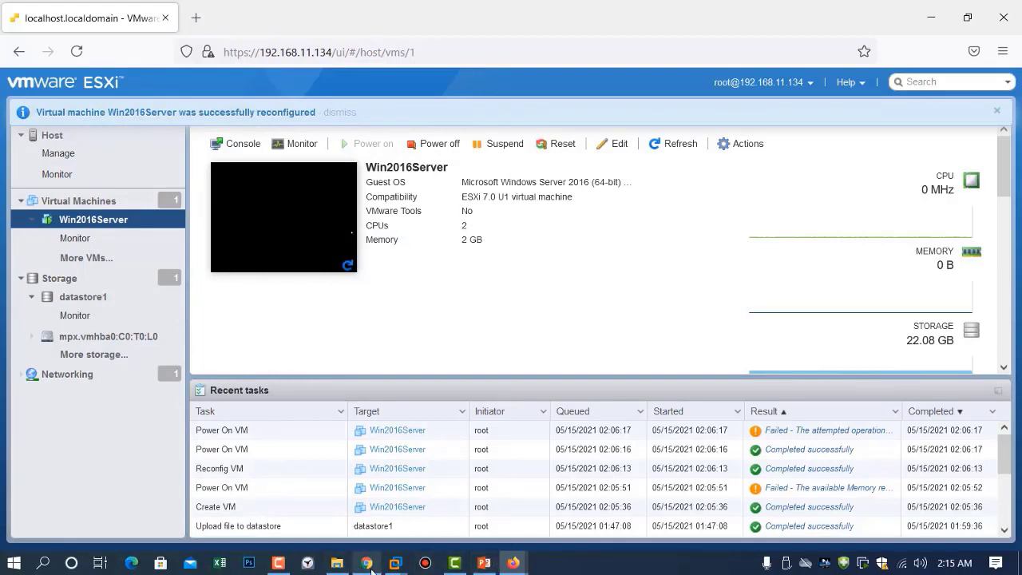
In the Win2016Server console, close Server Manager and run setup64.exe from the VMware Tools disc
left_click(514, 564)
left_click(602, 491)
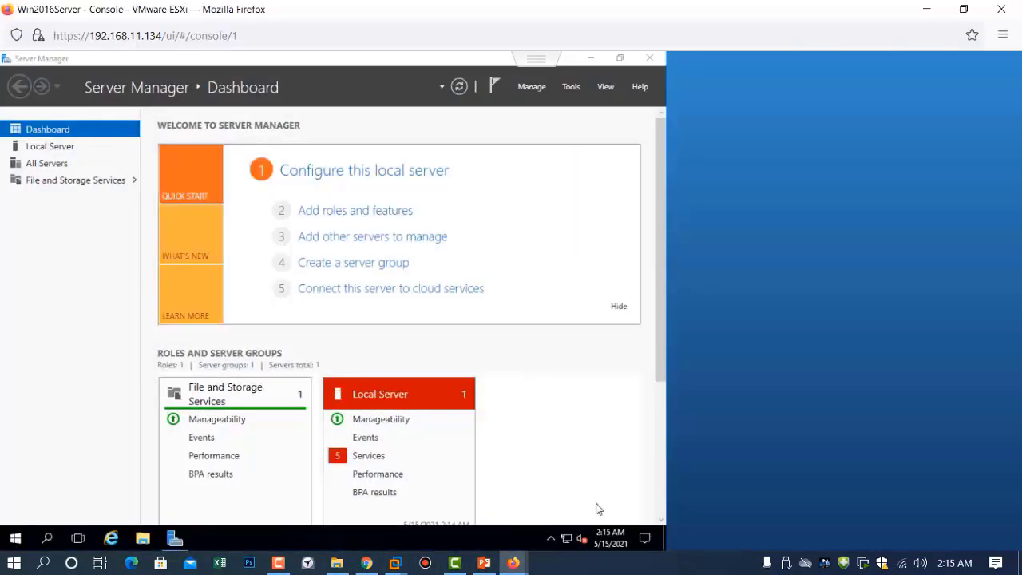
left_click(648, 59)
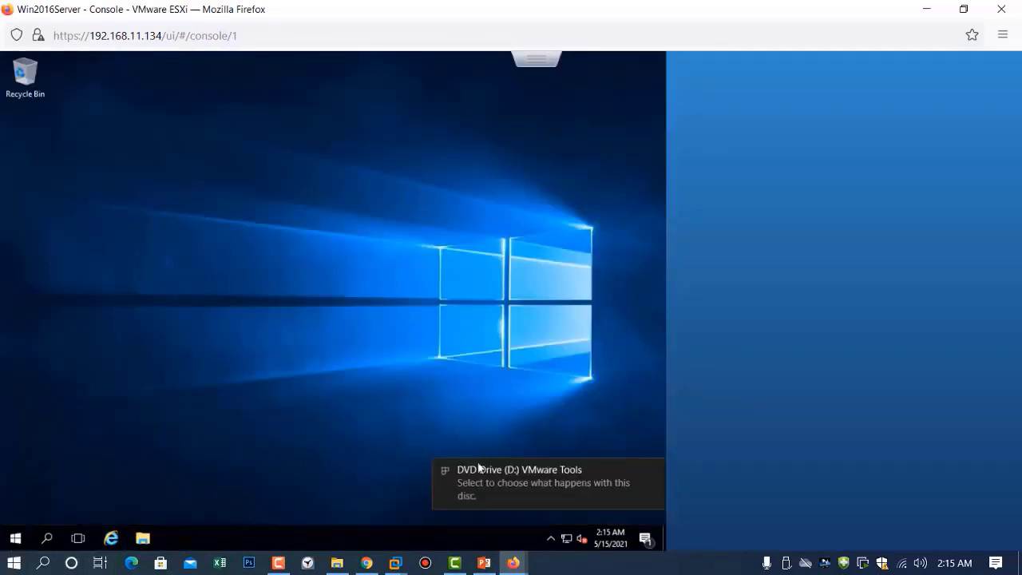
left_click(496, 483)
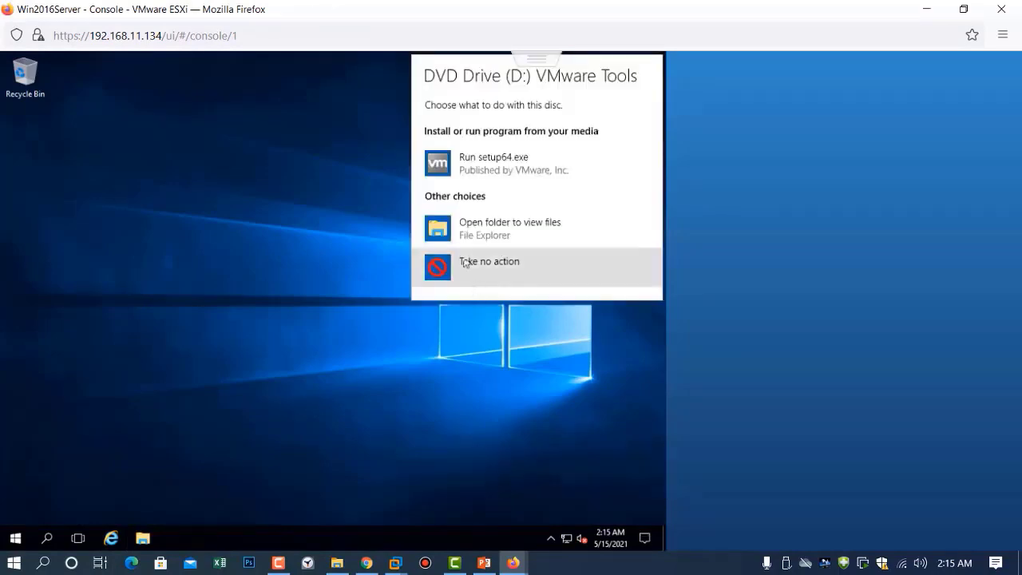
left_click(476, 175)
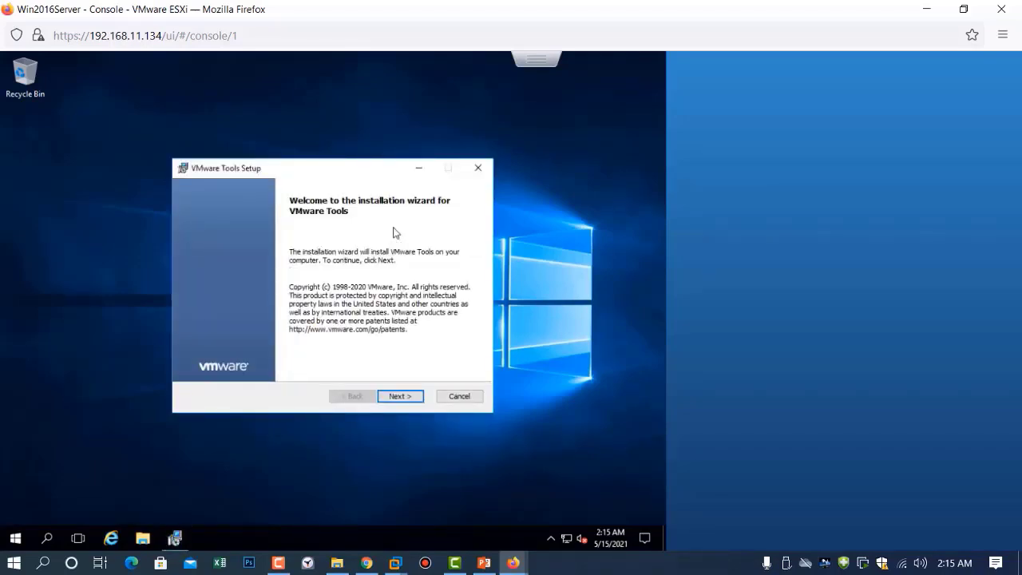
Install VMware Tools with the Typical setup, finish the wizard, and restart the guest
left_click(402, 402)
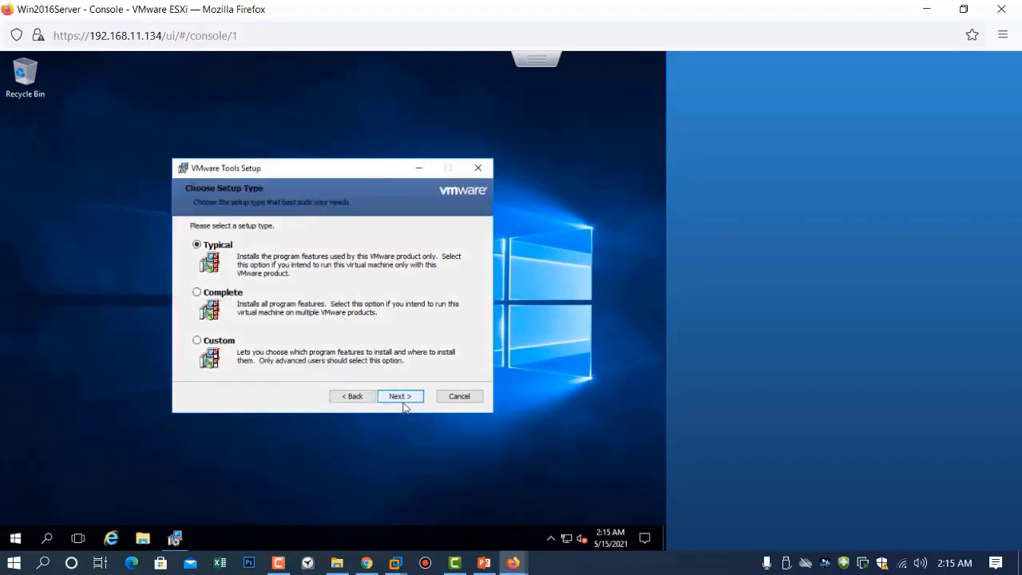
left_click(401, 399)
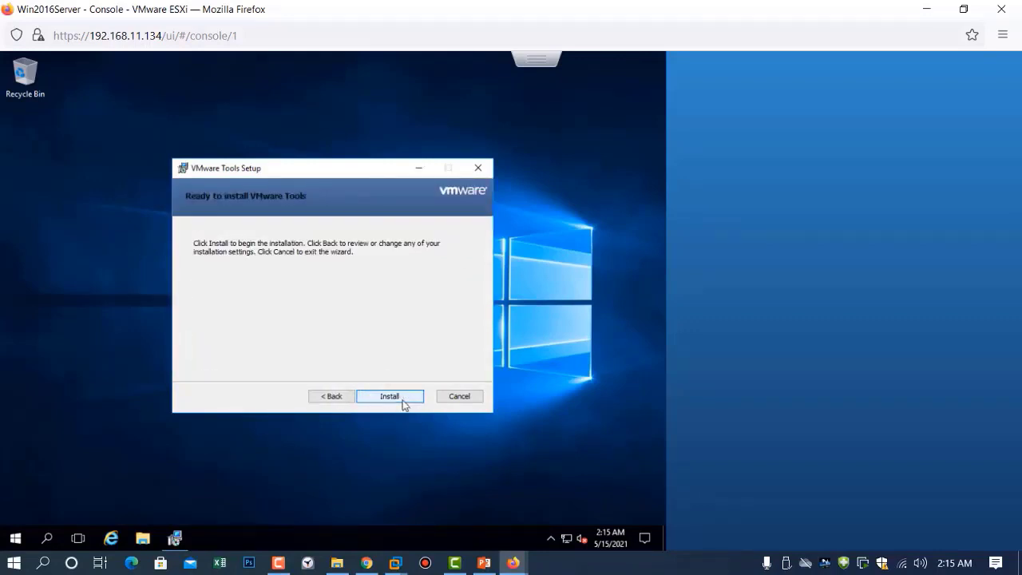
left_click(389, 397)
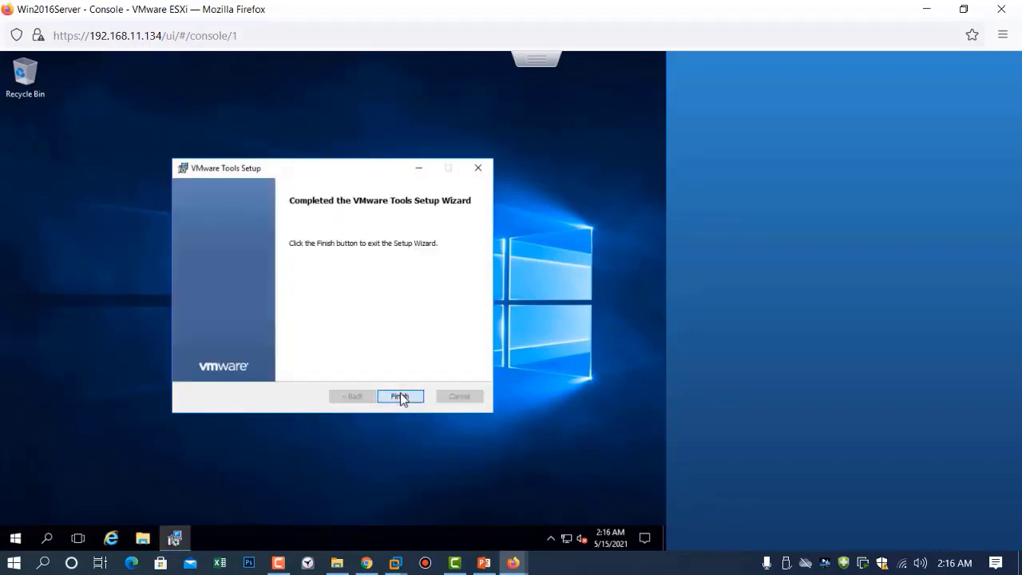
left_click(399, 394)
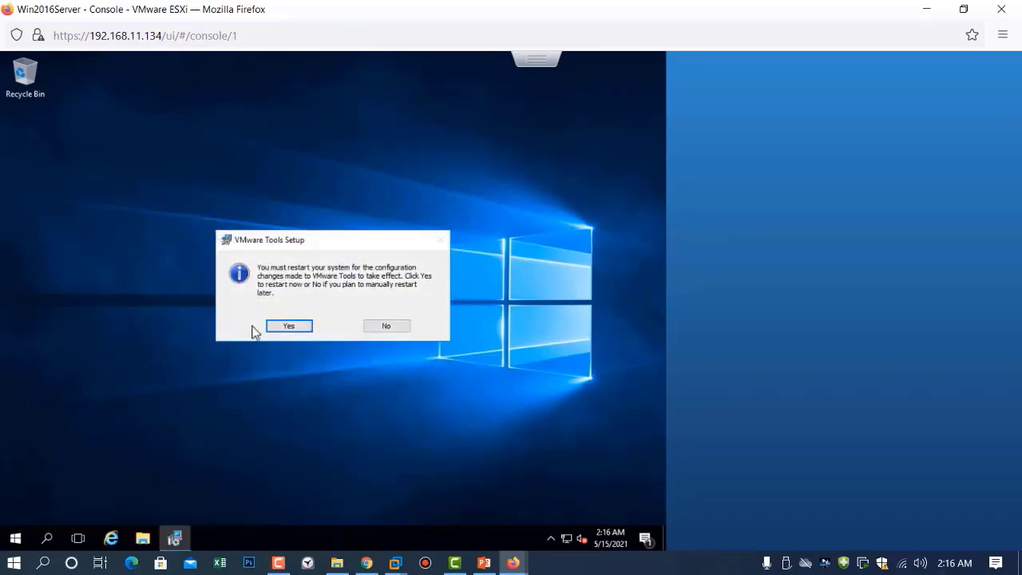
left_click(283, 328)
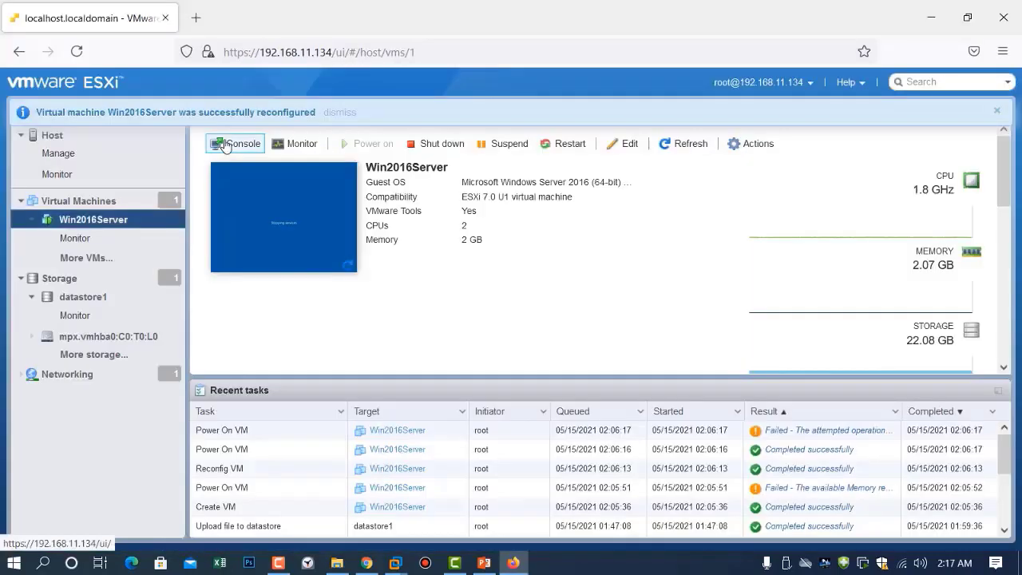
Open the VM console in a new window and send Ctrl-Alt-Delete to the guest
left_click(227, 143)
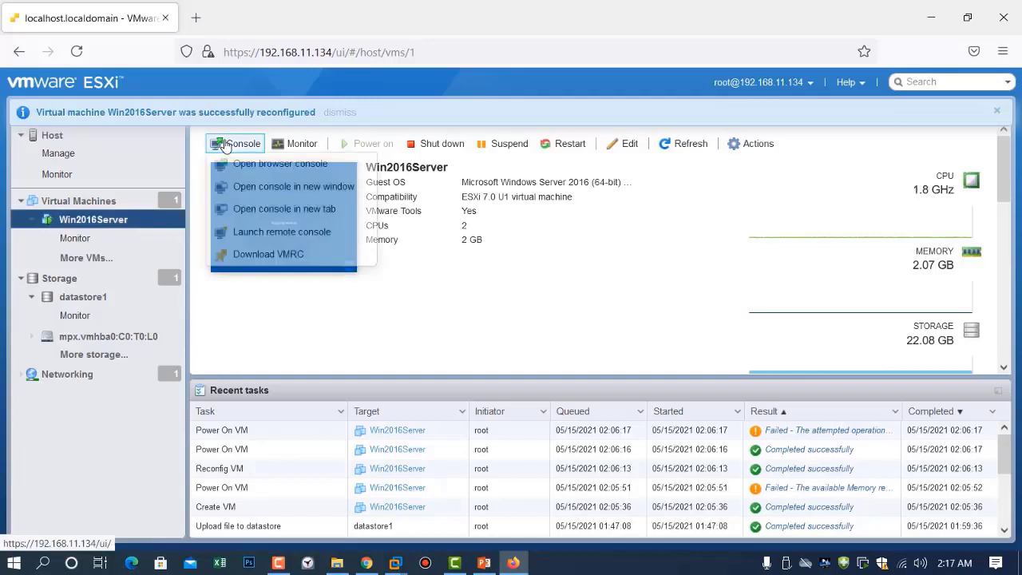
left_click(244, 187)
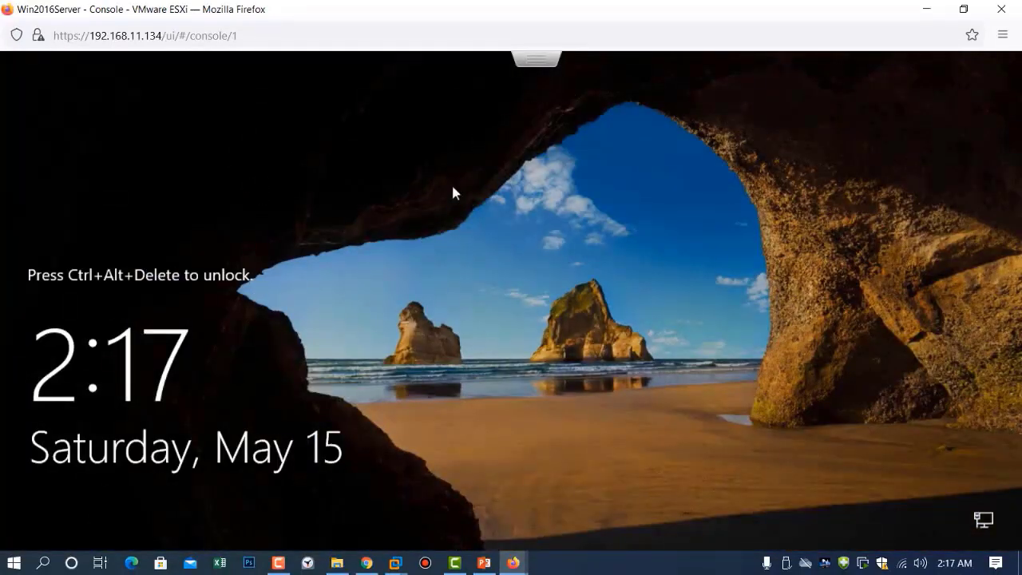
left_click(537, 70)
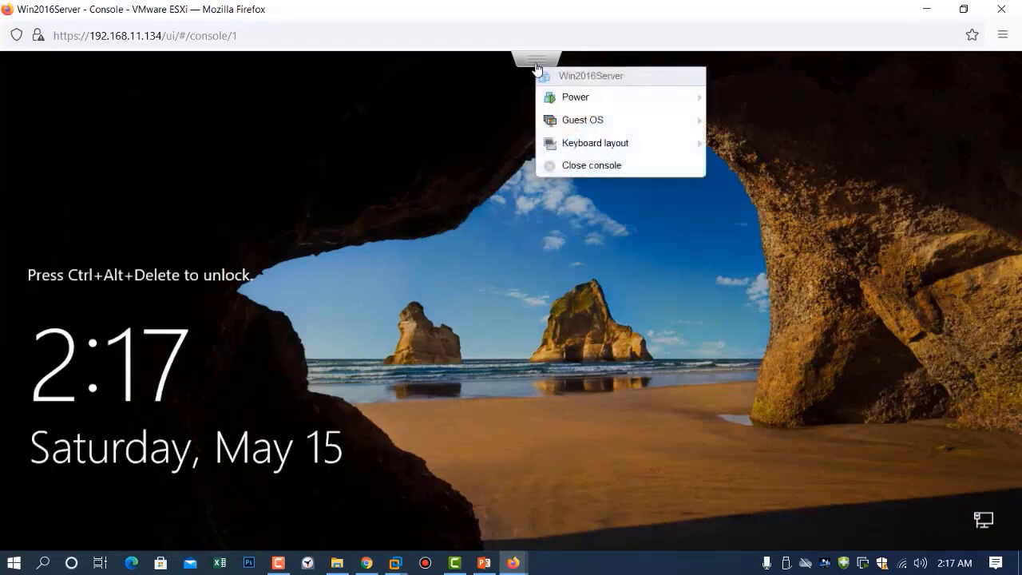
mouse_move(560, 100)
mouse_move(564, 122)
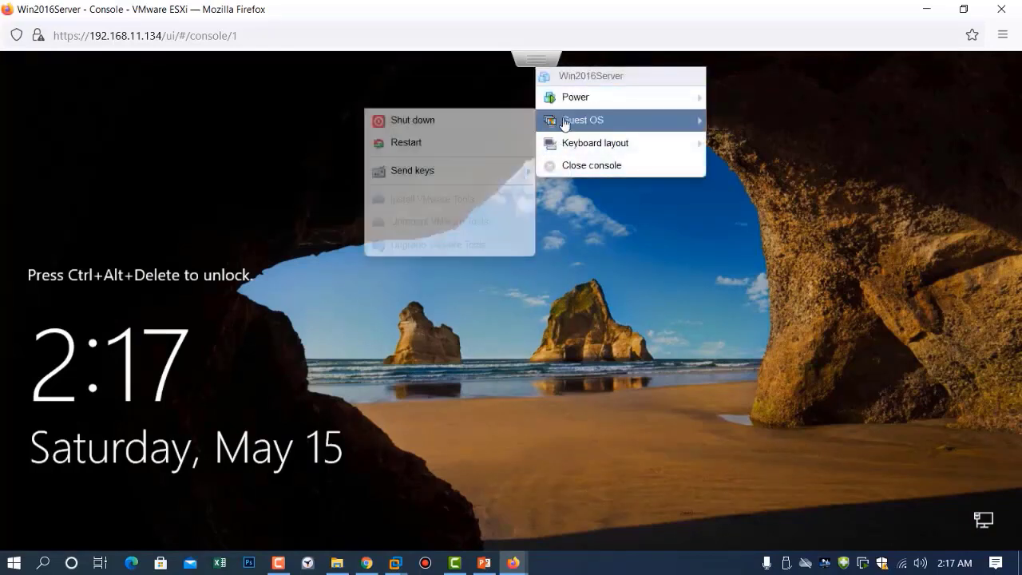
mouse_move(455, 174)
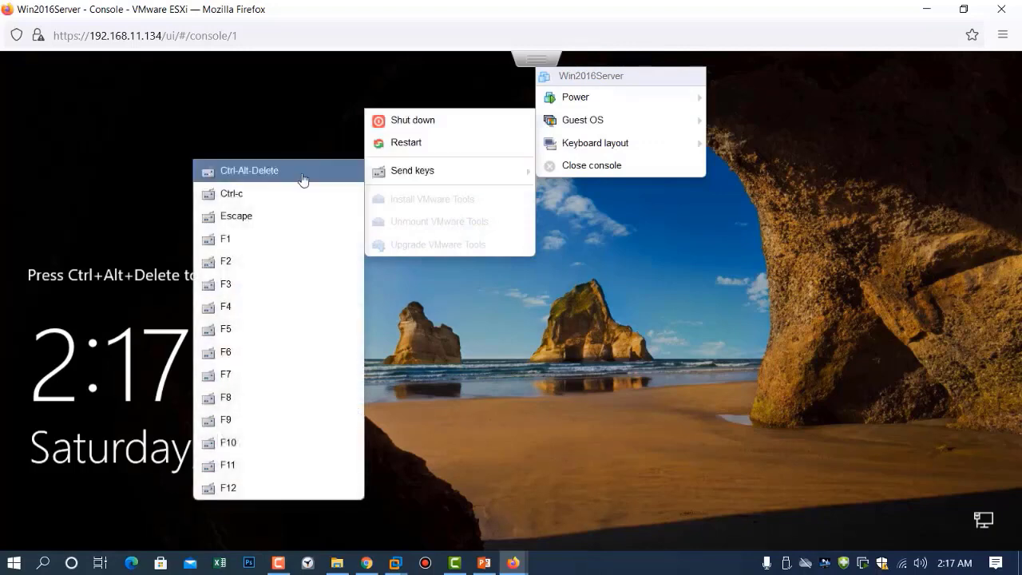
left_click(282, 176)
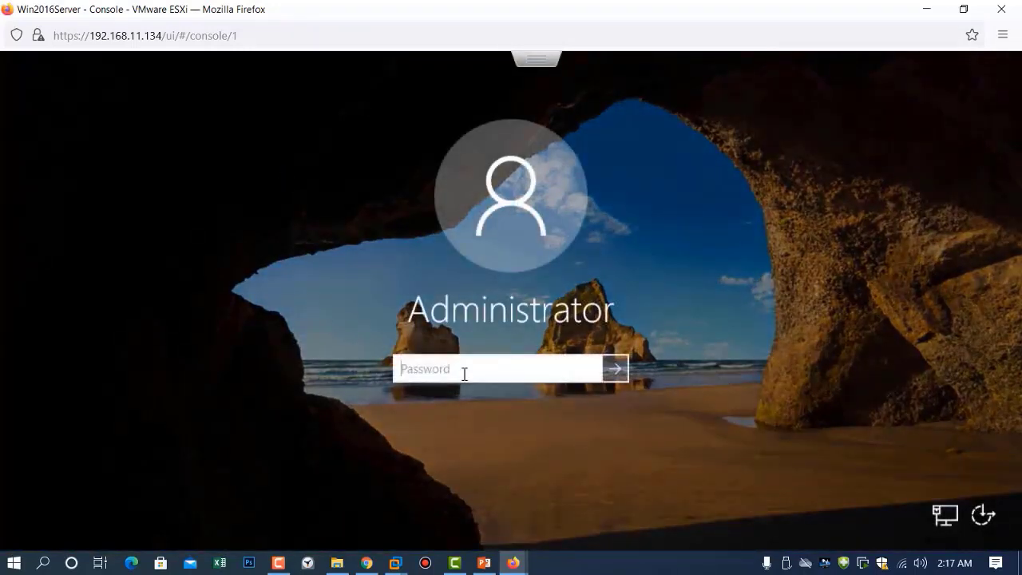
Sign in with the Administrator password and minimize the console window
type("P@ssw0rd")
key("Return")
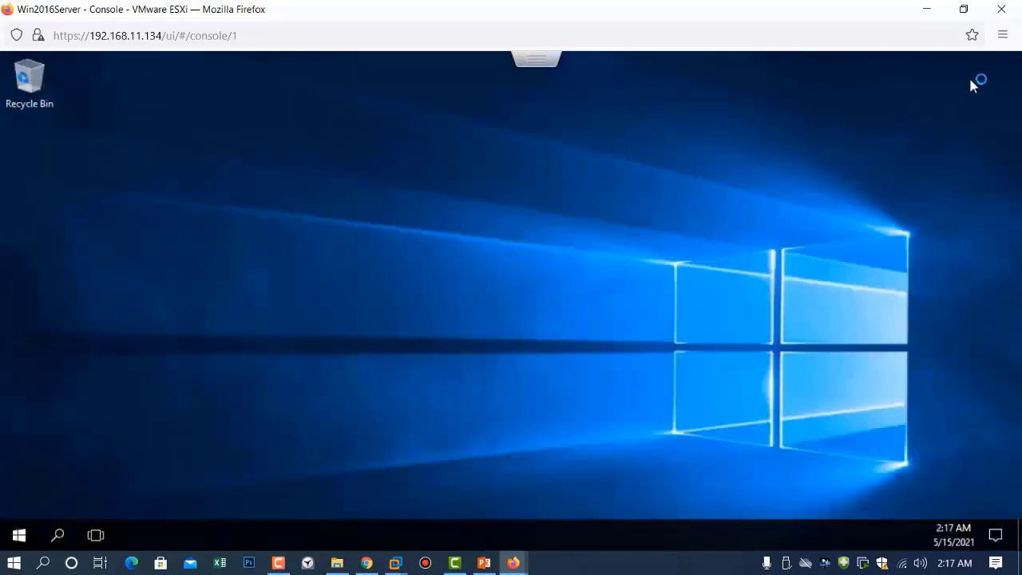
left_click(925, 8)
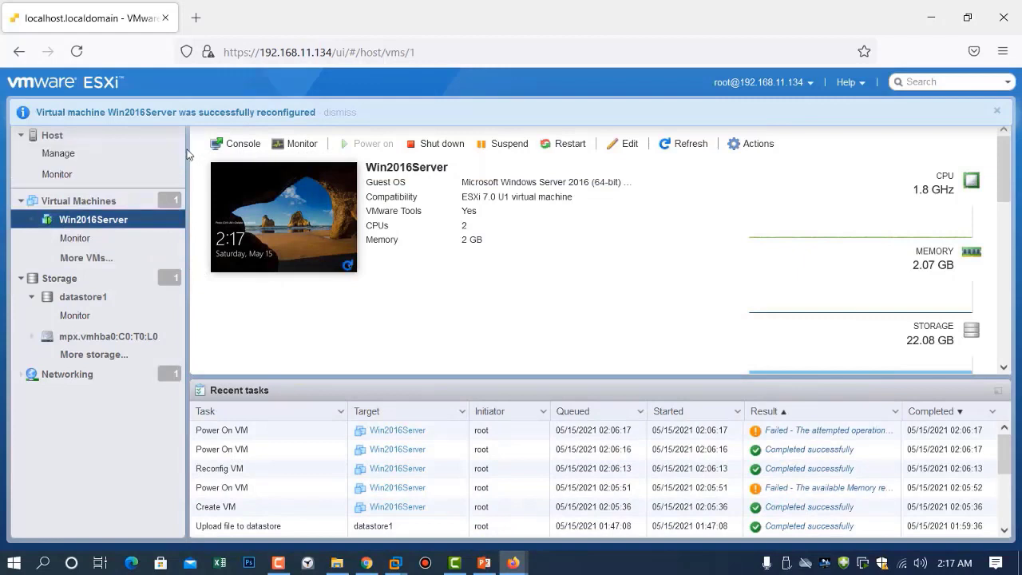
Collapse the Host and Storage branches, list the virtual machines, and open Win2016Server's details page
left_click(21, 200)
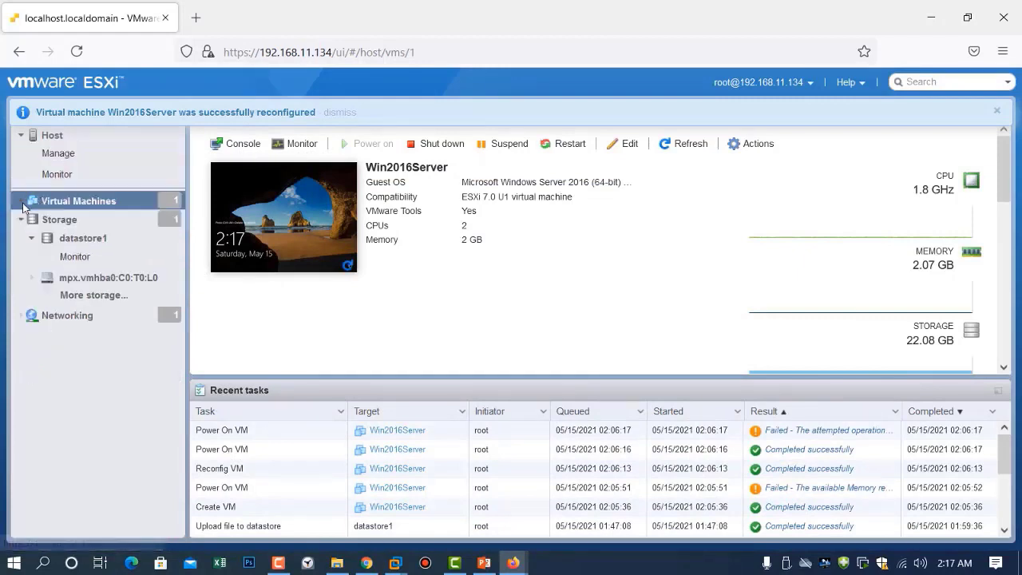
left_click(21, 221)
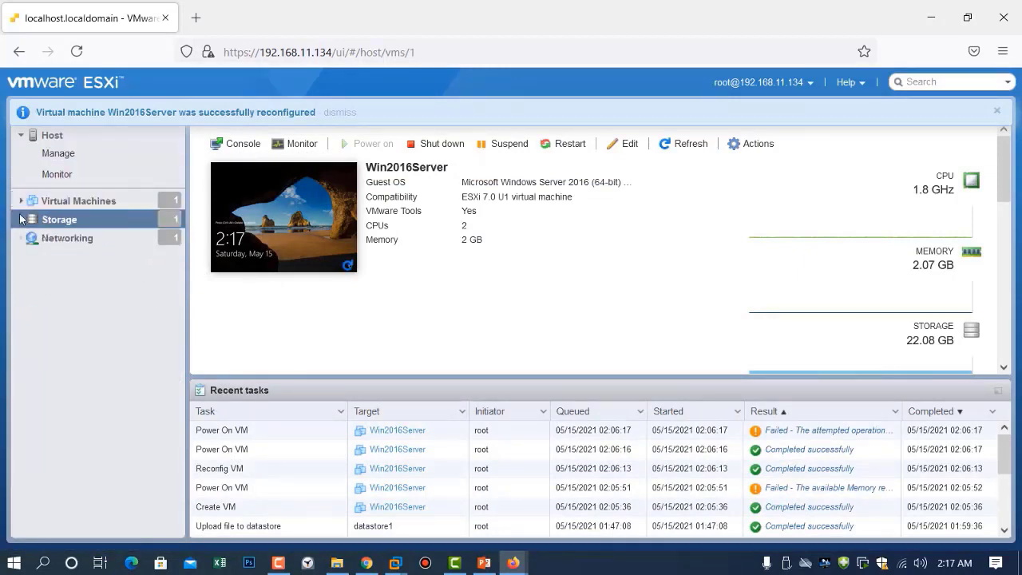
left_click(20, 136)
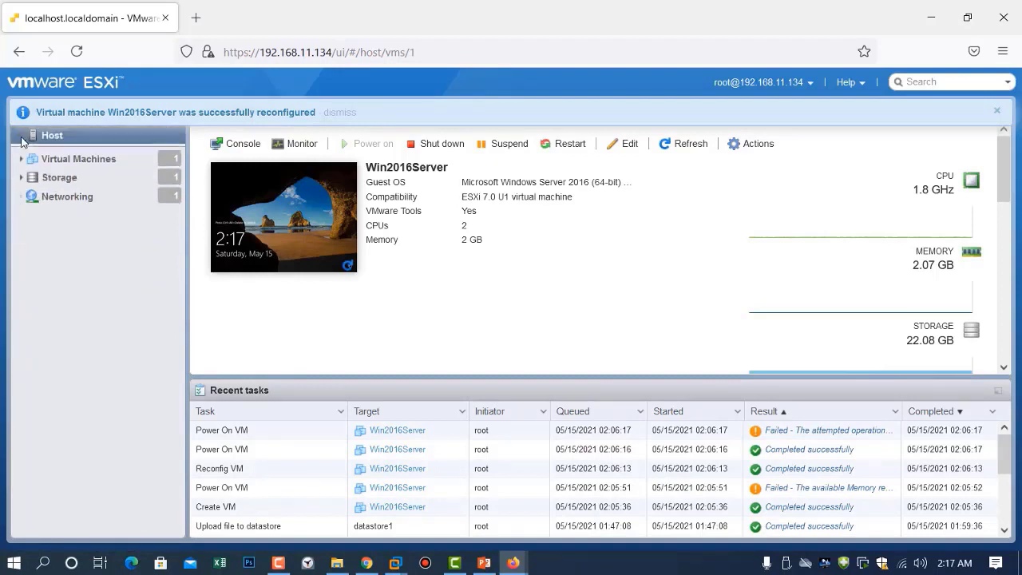
left_click(21, 159)
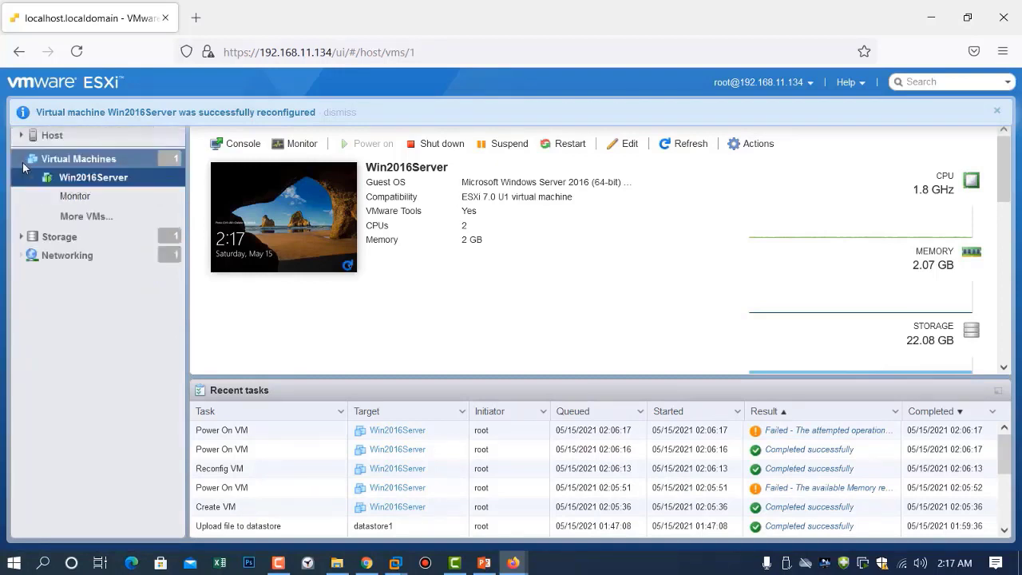
left_click(84, 159)
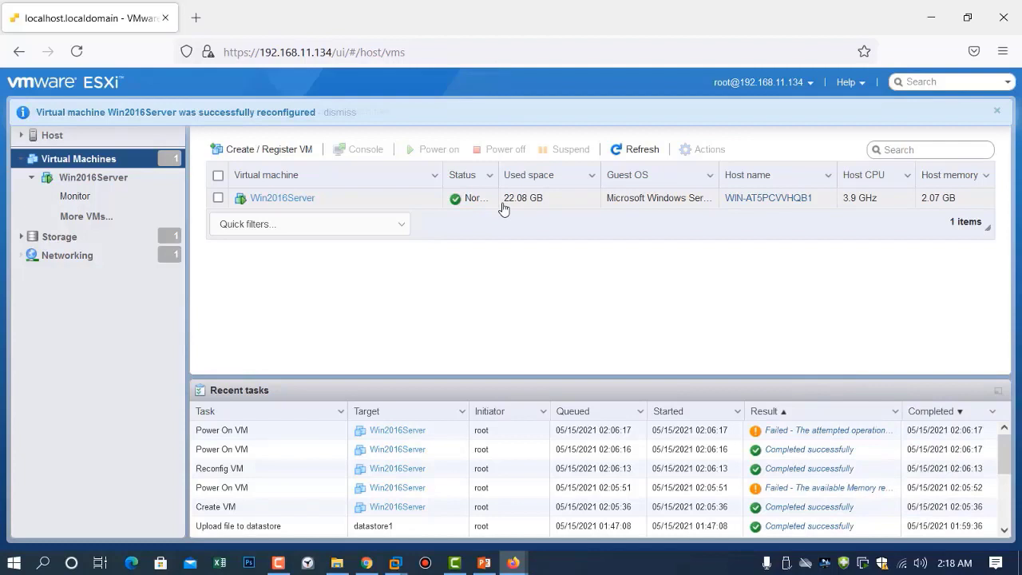
left_click(297, 200)
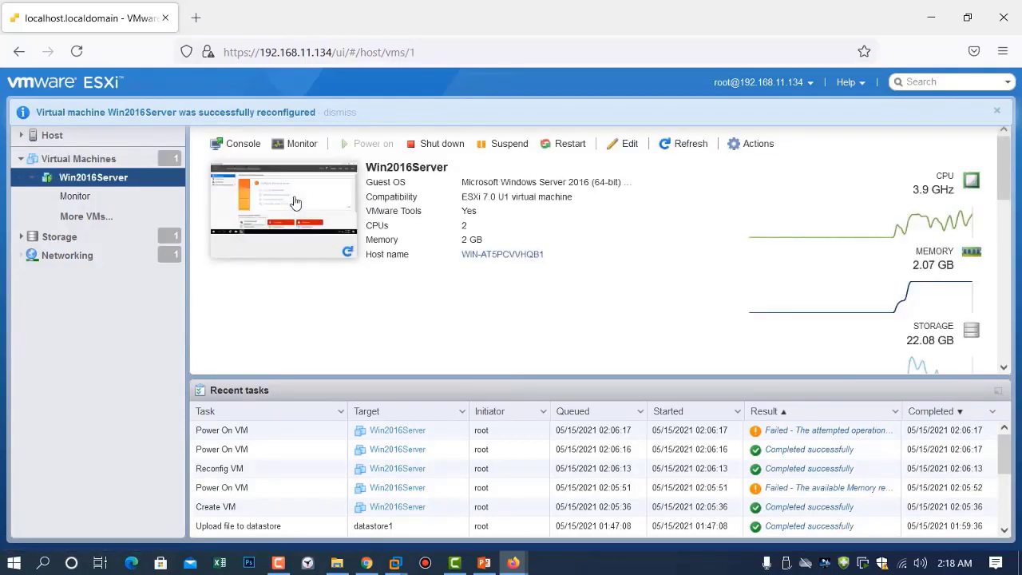
Uncheck Connect for CD/DVD Drive 1 in Win2016Server's settings and save
left_click(630, 145)
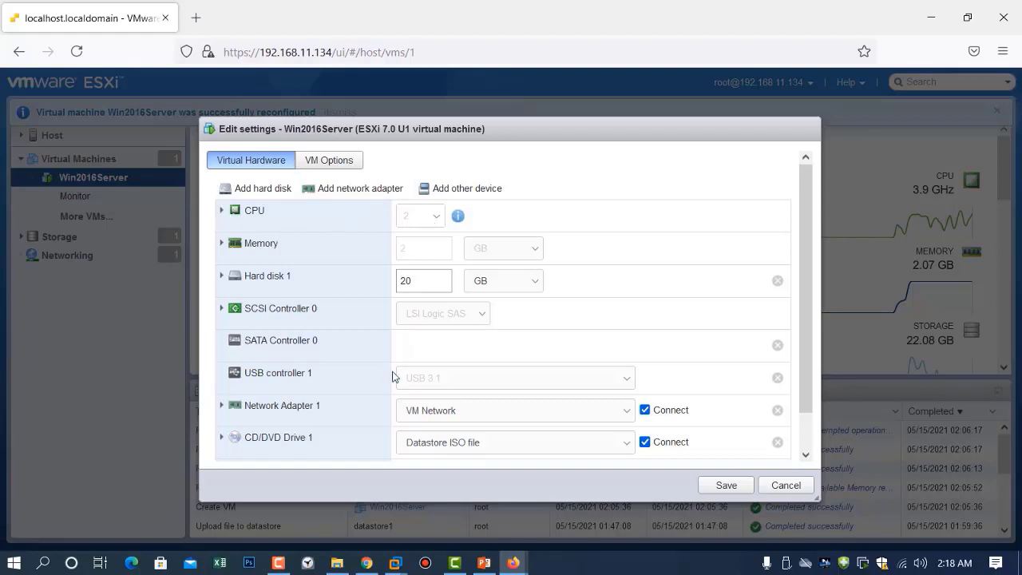
scroll(393, 373, "down", 1)
scroll(395, 373, "up", 1)
scroll(394, 374, "down", 1)
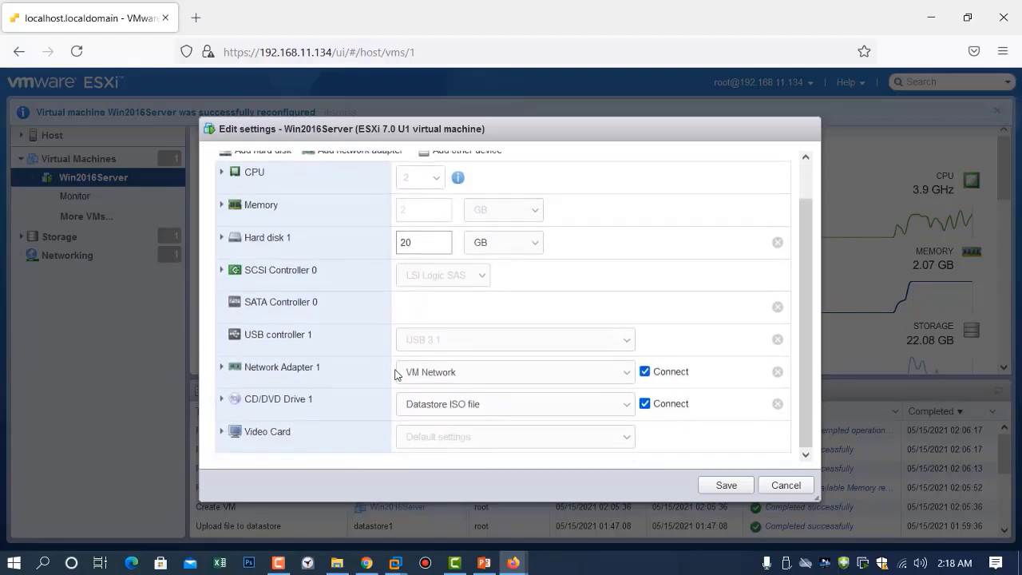
scroll(395, 372, "up", 1)
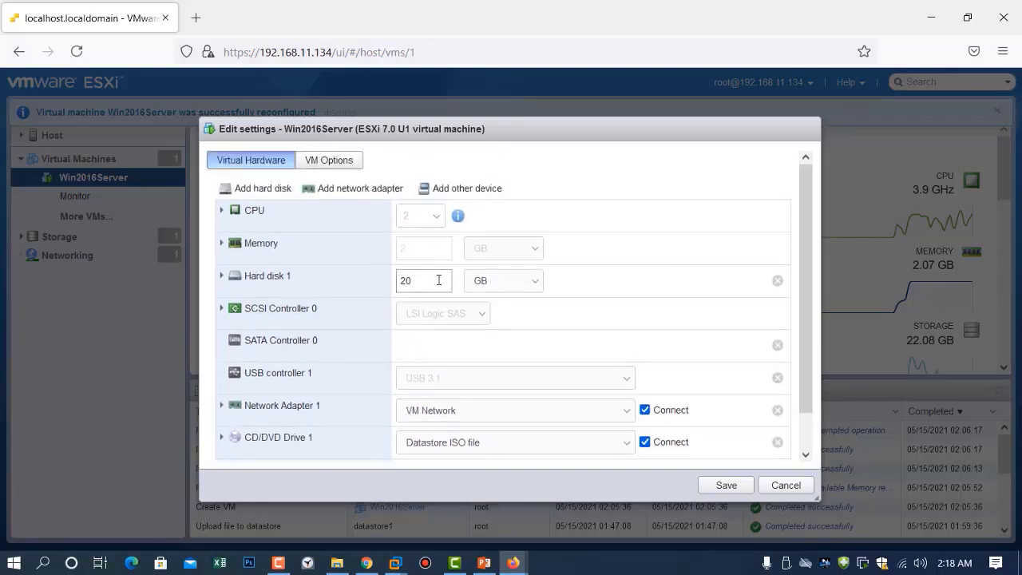
scroll(438, 281, "down", 1)
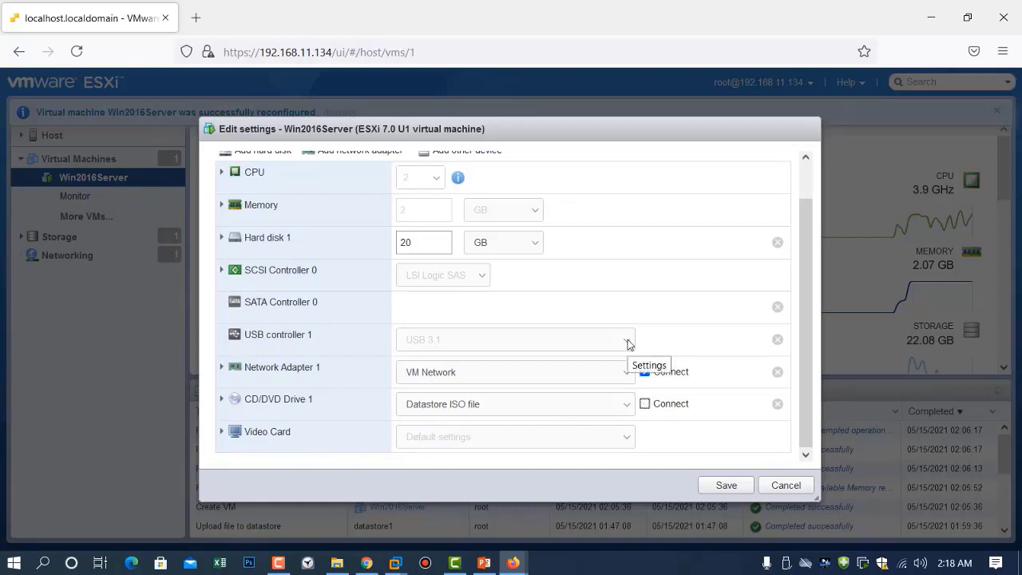
left_click(723, 485)
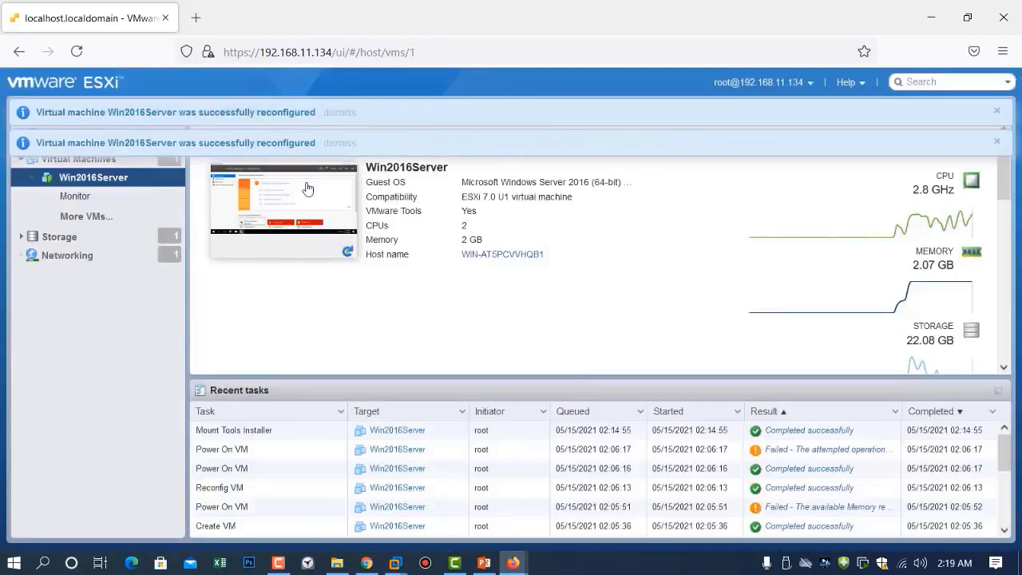
Dismiss both reconfiguration success banners and bring the Win2016Server console window to the front
left_click(997, 143)
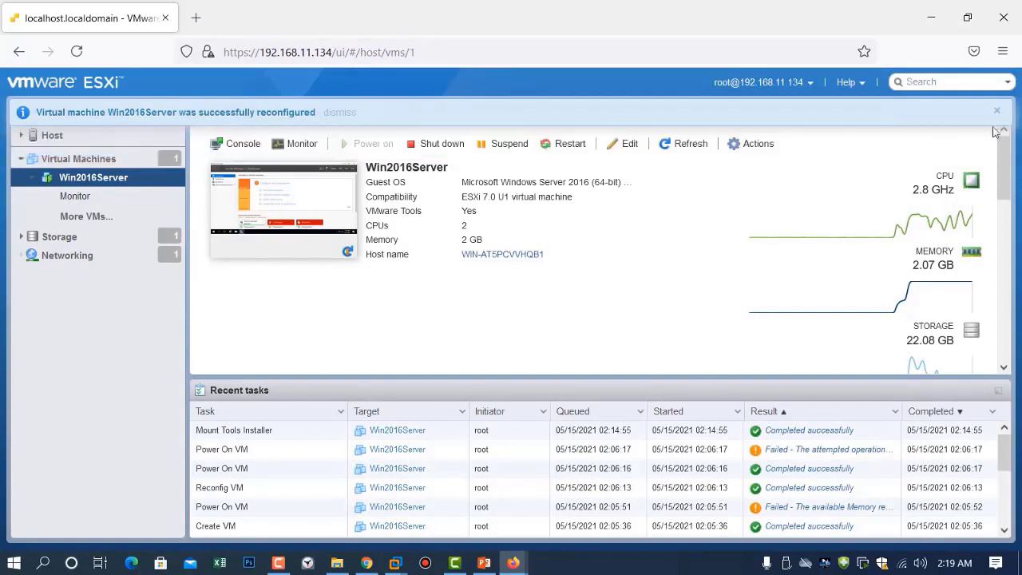
left_click(998, 113)
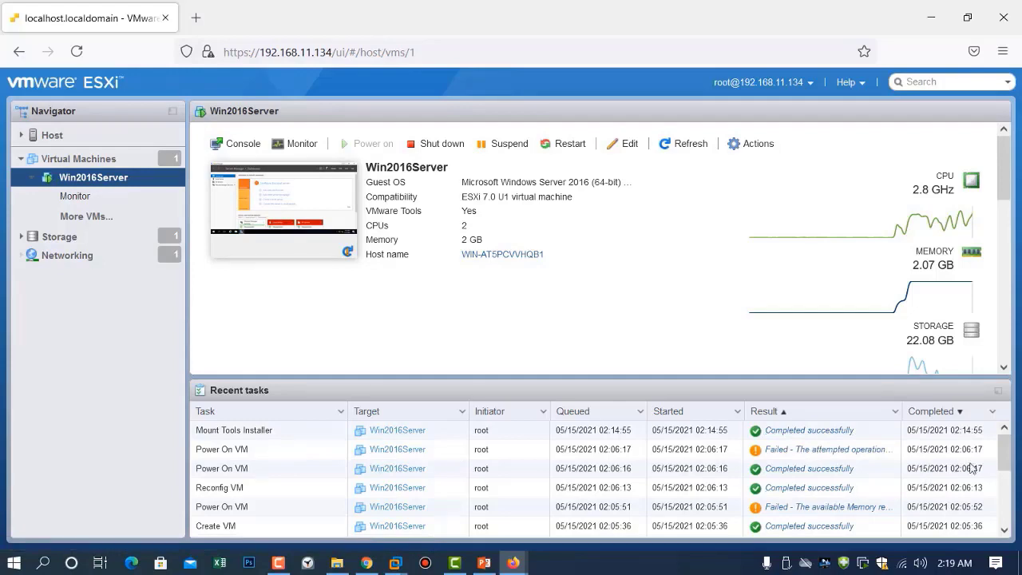
left_click_drag(1003, 458, 1013, 369)
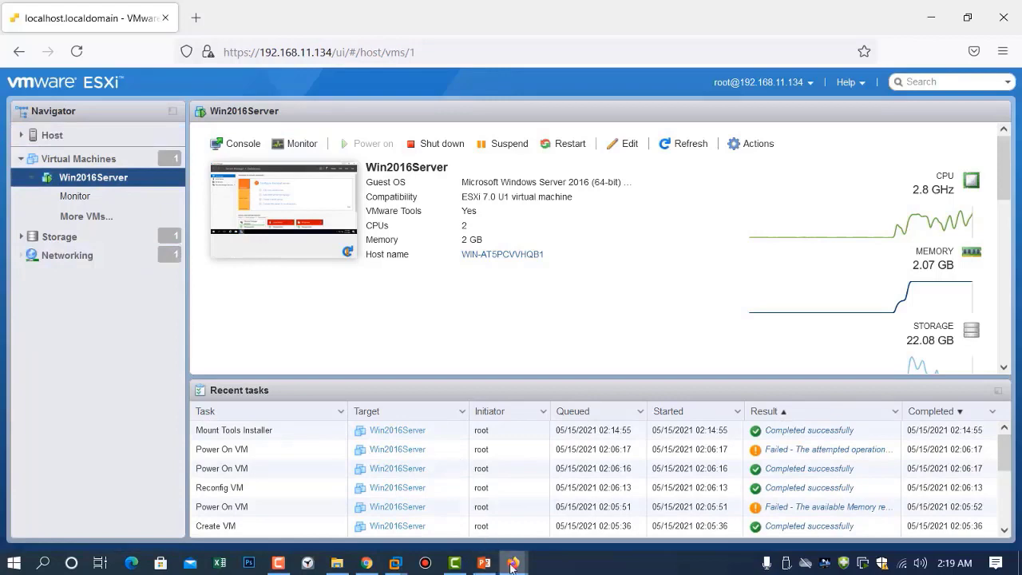
Bring the Win2016Server console forward and close Server Manager in the guest
mouse_move(513, 563)
left_click(639, 494)
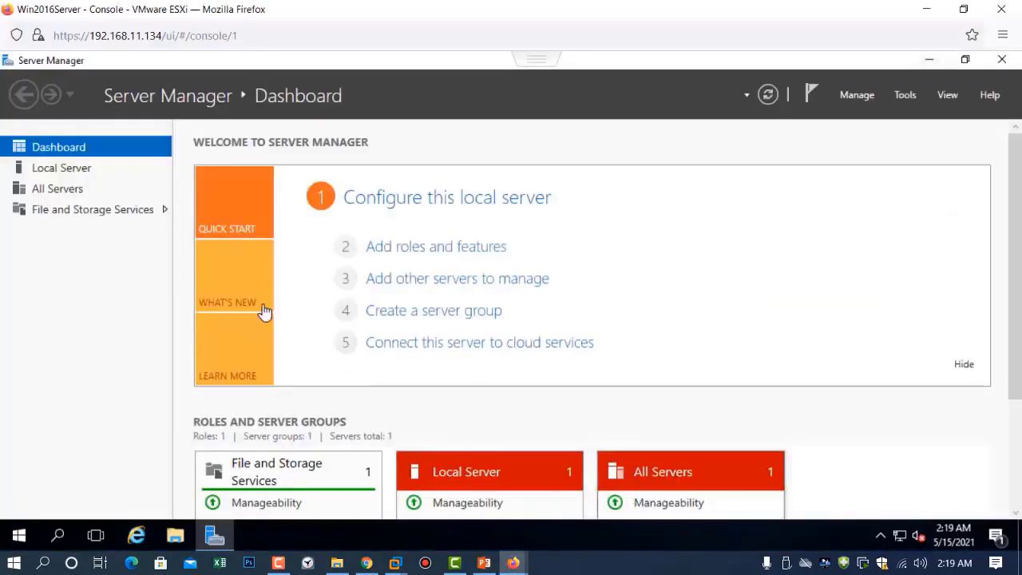
left_click(1004, 58)
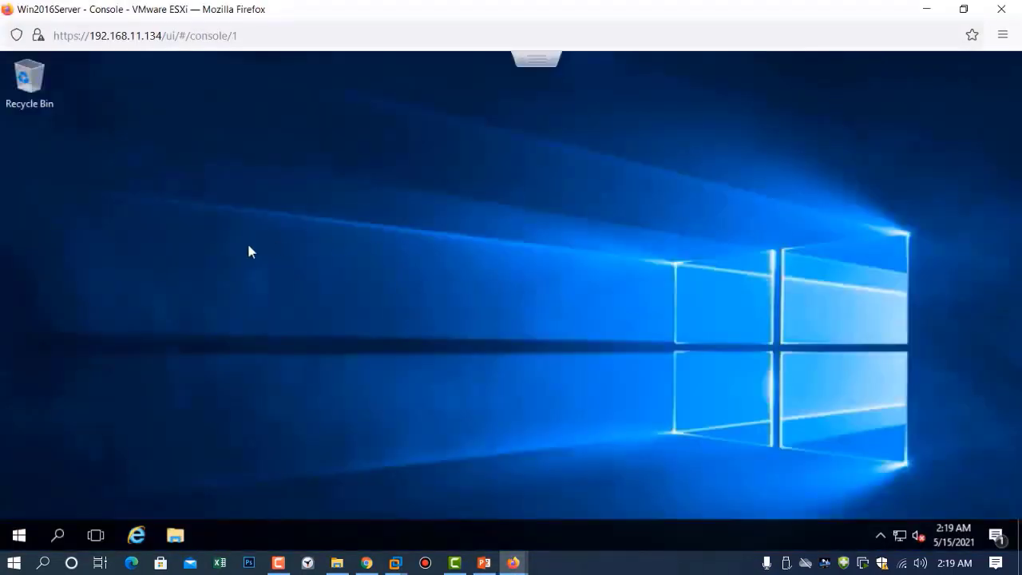
Create a new folder on the guest desktop named TestFolder 1
right_click(301, 185)
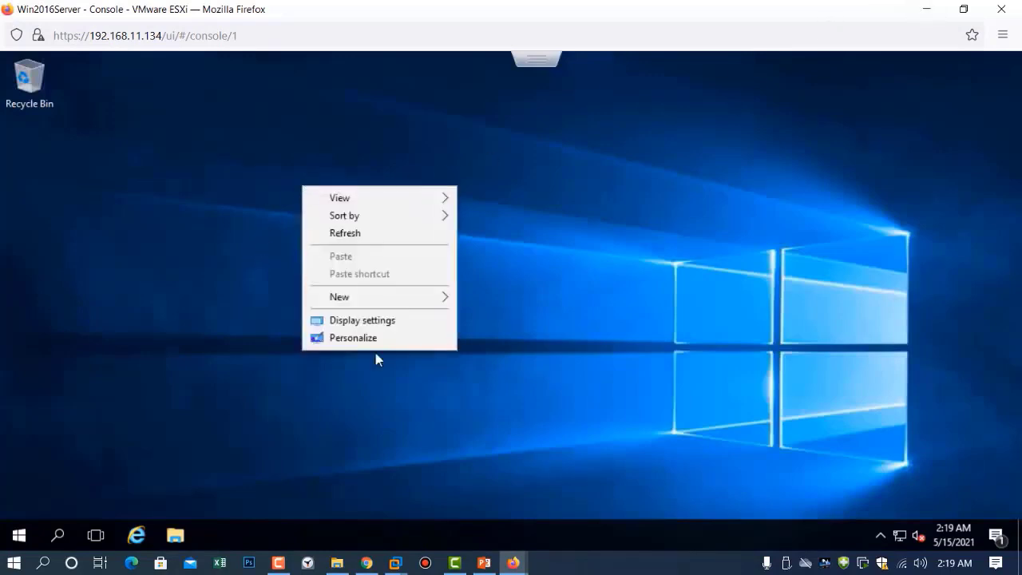
mouse_move(433, 297)
left_click(505, 301)
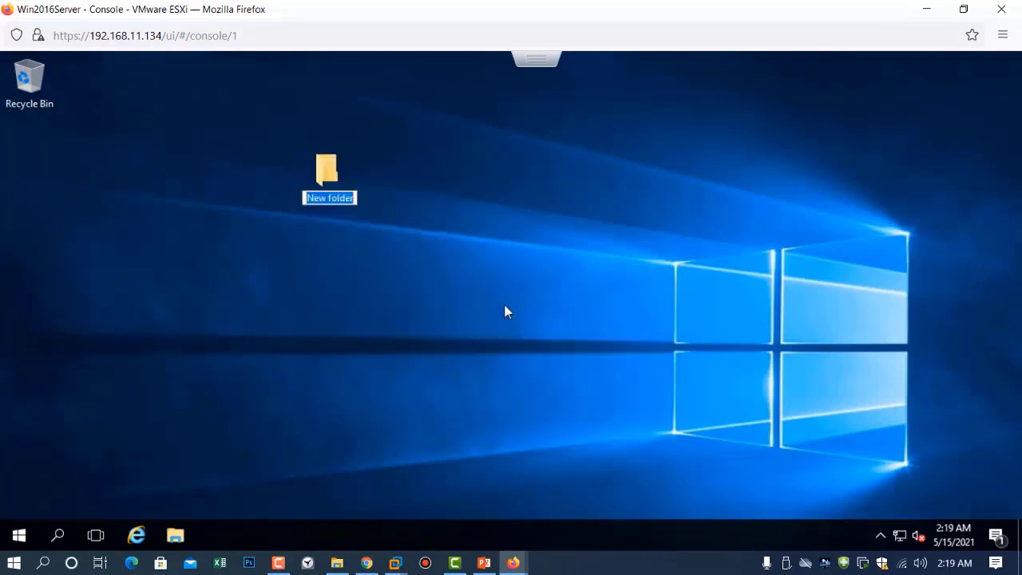
type("Test")
key("BackSpace")
key("BackSpace")
key("BackSpace")
key("BackSpace")
key("BackSpace")
type("TestFol")
key("BackSpace")
key("BackSpace")
type("ol")
key("BackSpace")
key("BackSpace")
key("BackSpace")
type("t")
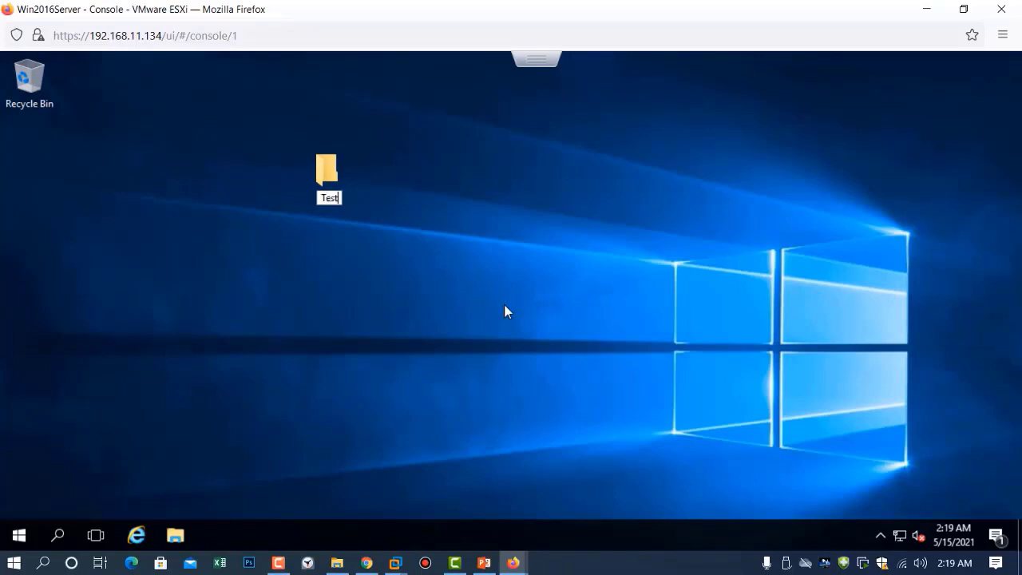
type("Folder")
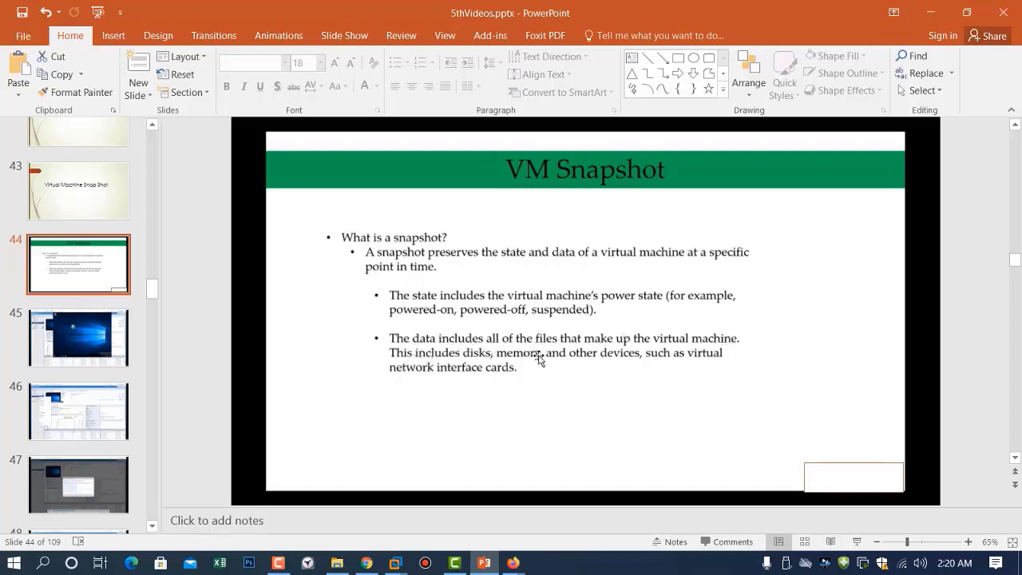
Hide the slides, deselect TestFolder 1, and minimize the console to show Win2016Server's host client page
left_click(930, 12)
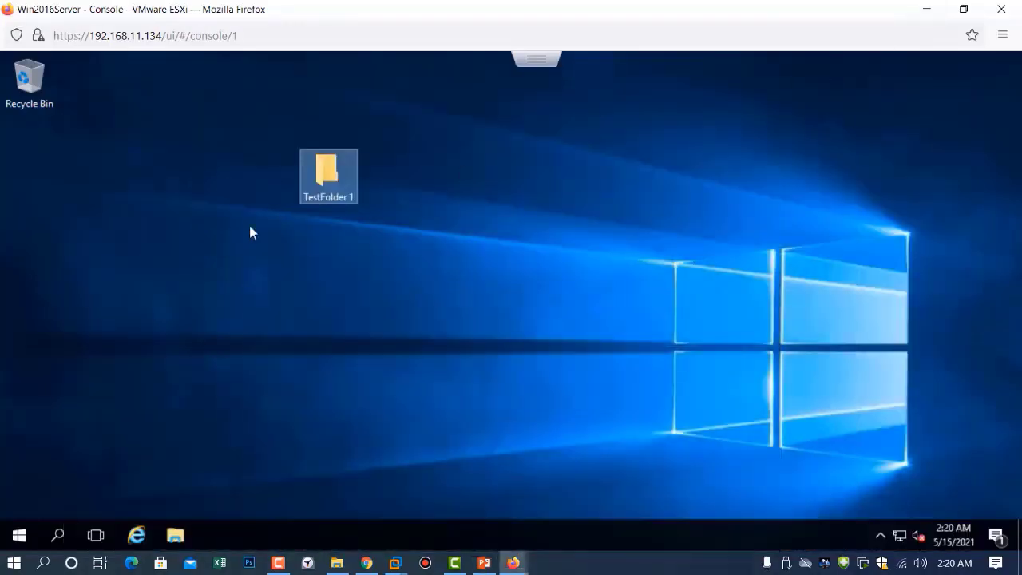
left_click(412, 277)
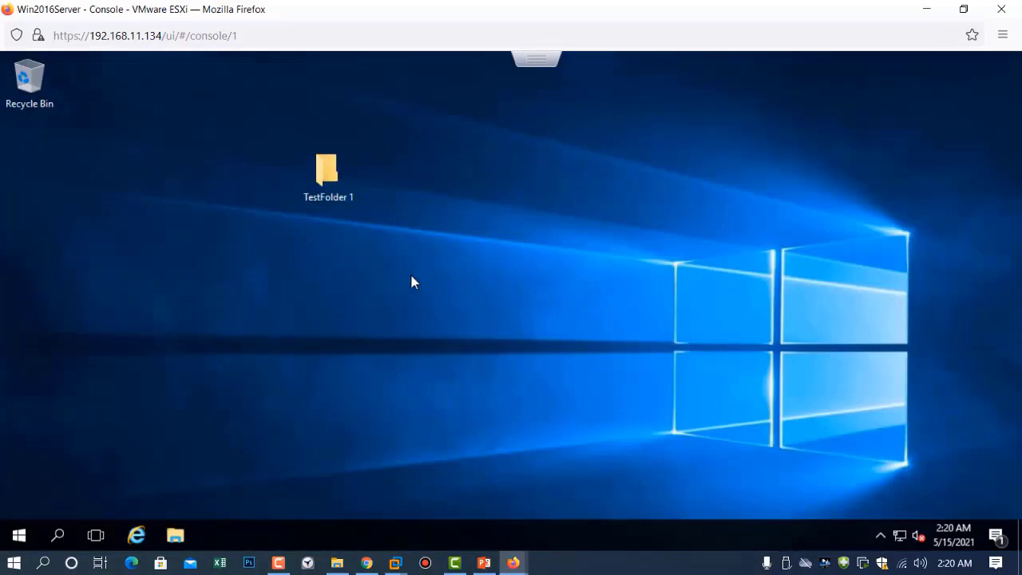
left_click(925, 10)
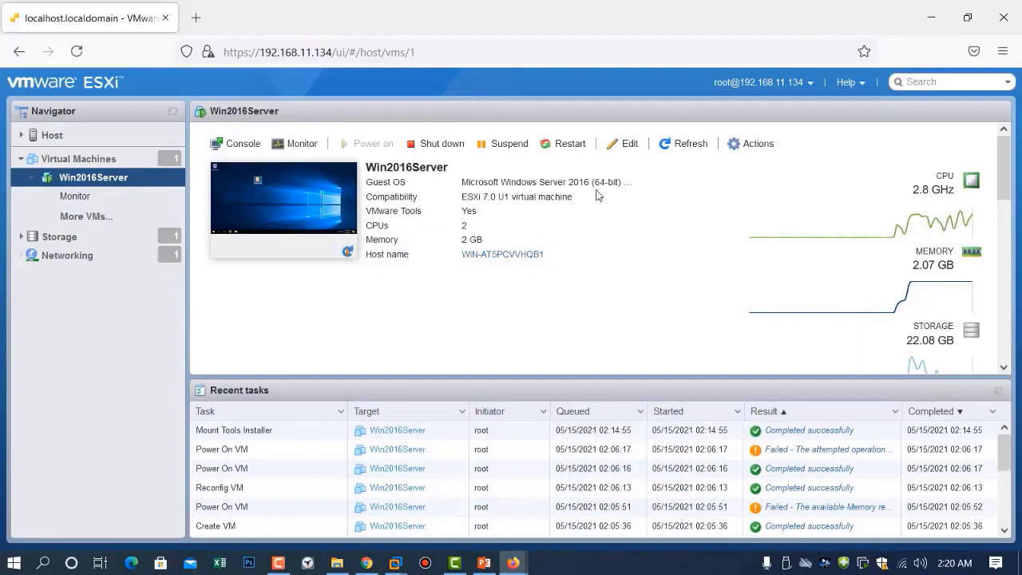
Take a Win2016Server snapshot named 'Fresh installation' with description 'one folder on desktop'
left_click(81, 224)
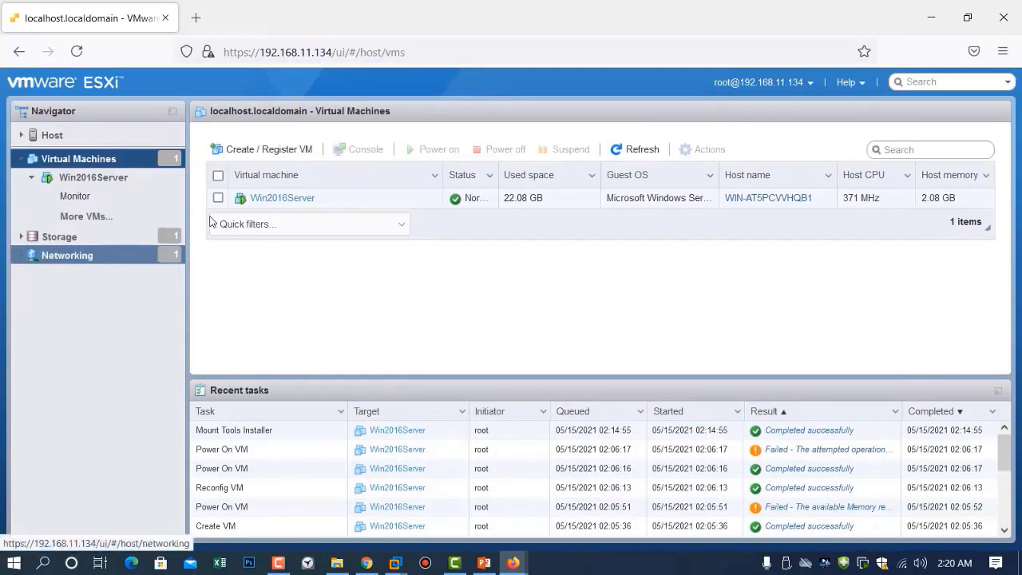
right_click(272, 205)
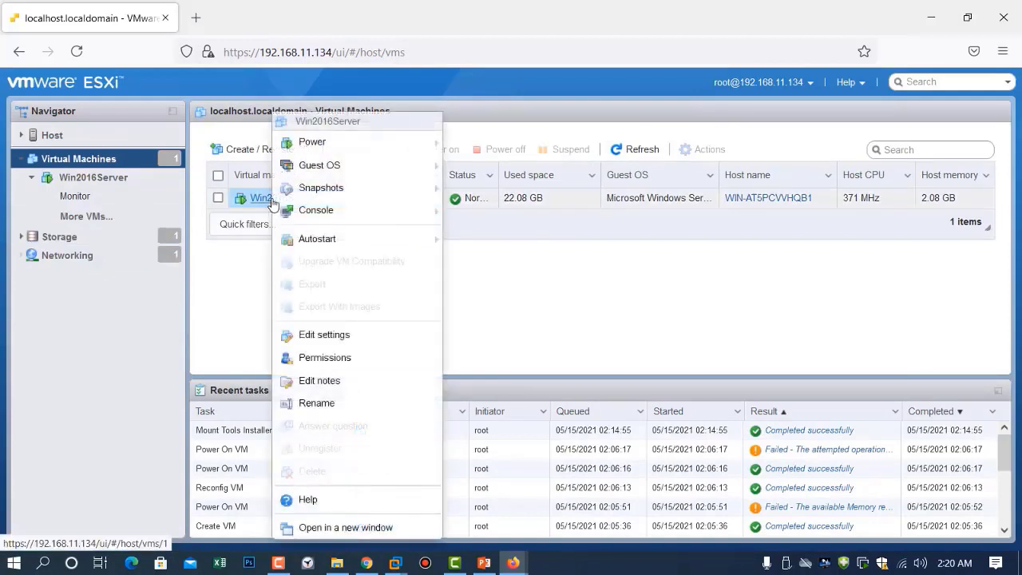
mouse_move(310, 186)
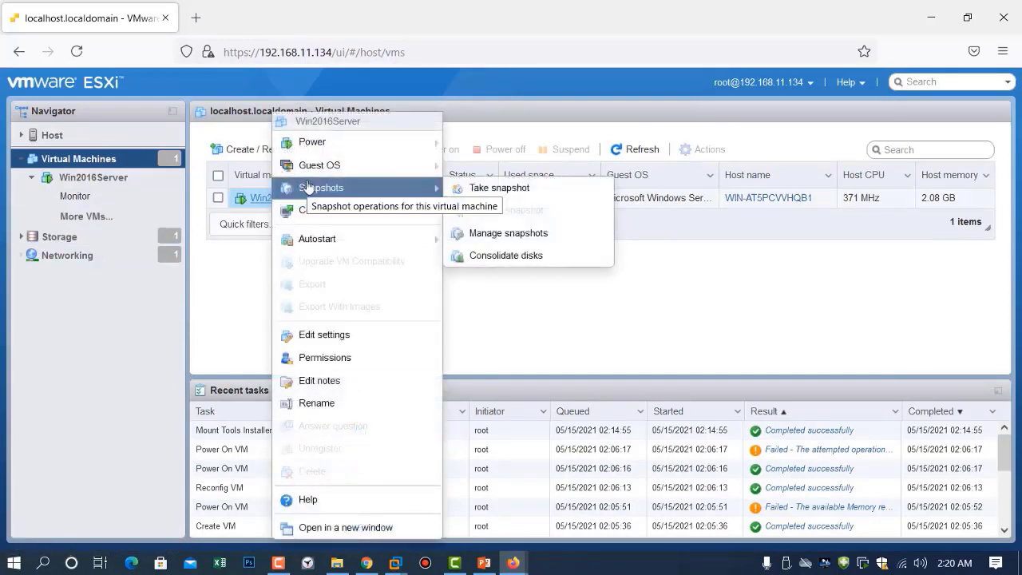
left_click(497, 197)
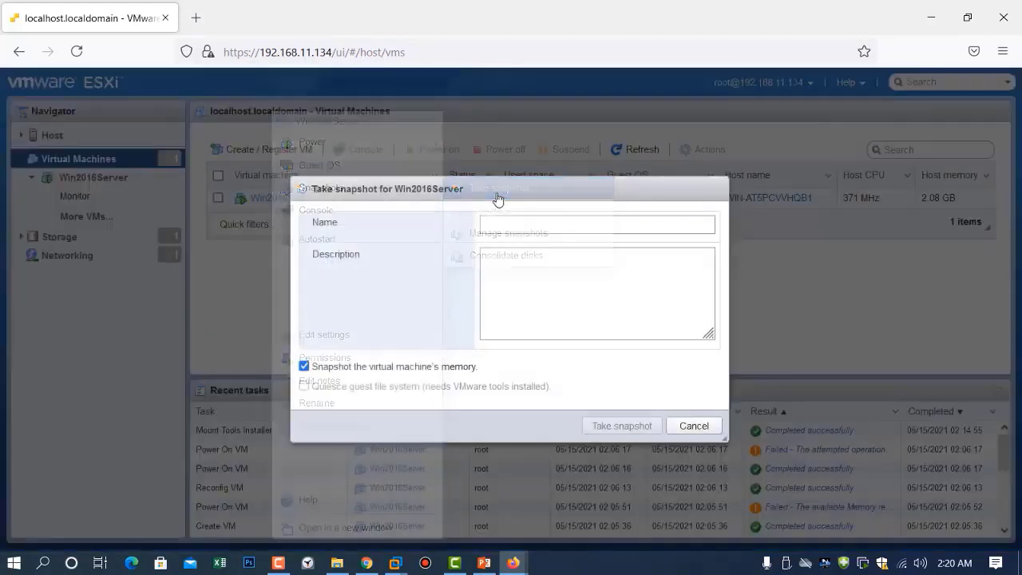
left_click(513, 223)
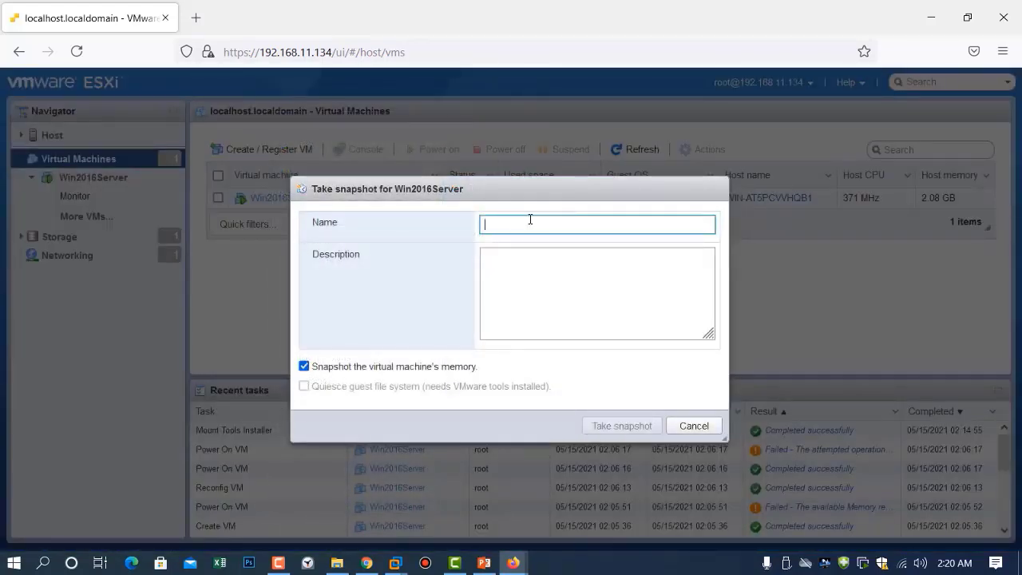
type("Fresh ins")
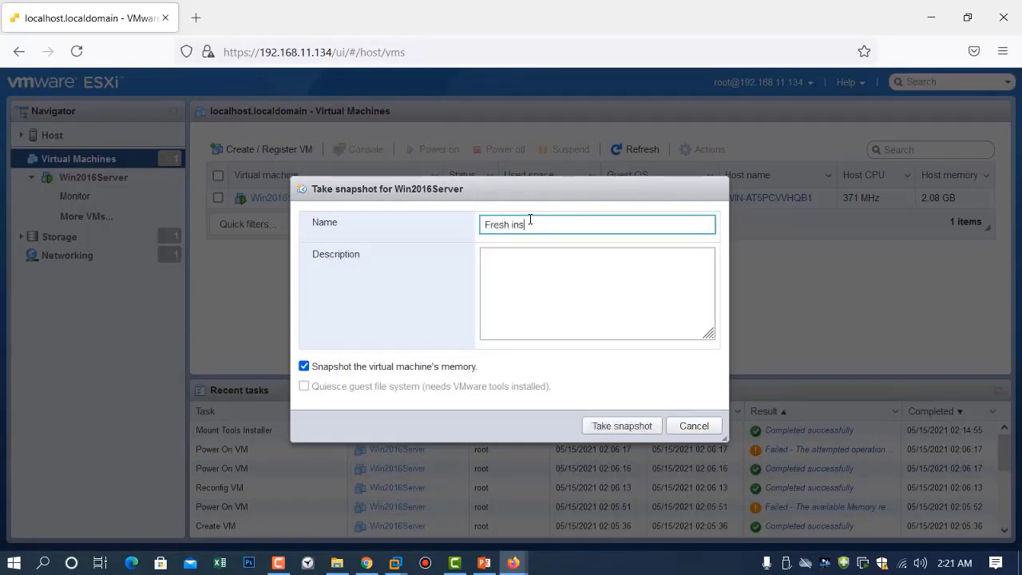
type("tallation")
left_click(550, 260)
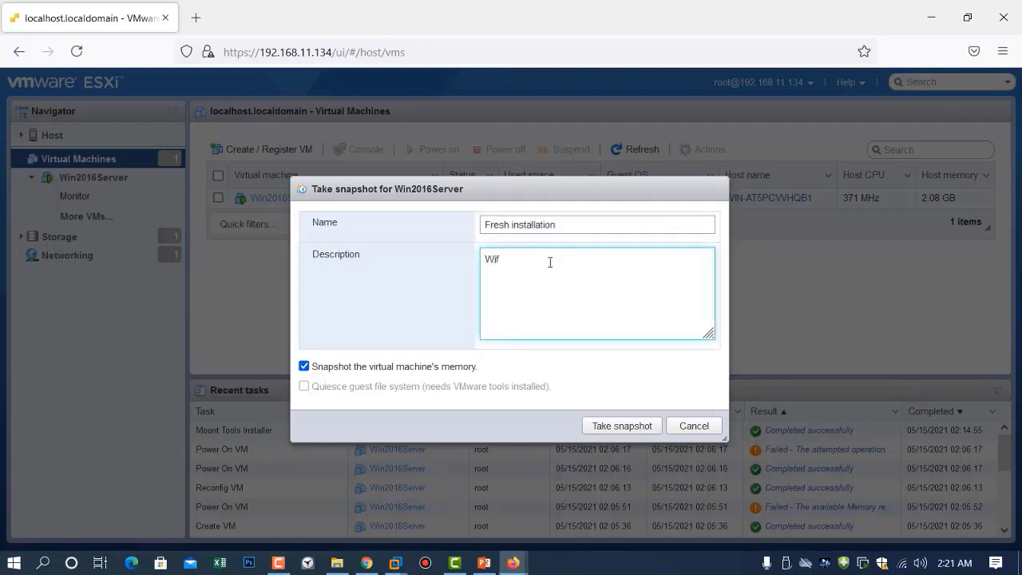
type("one folder on desktop")
left_click(622, 425)
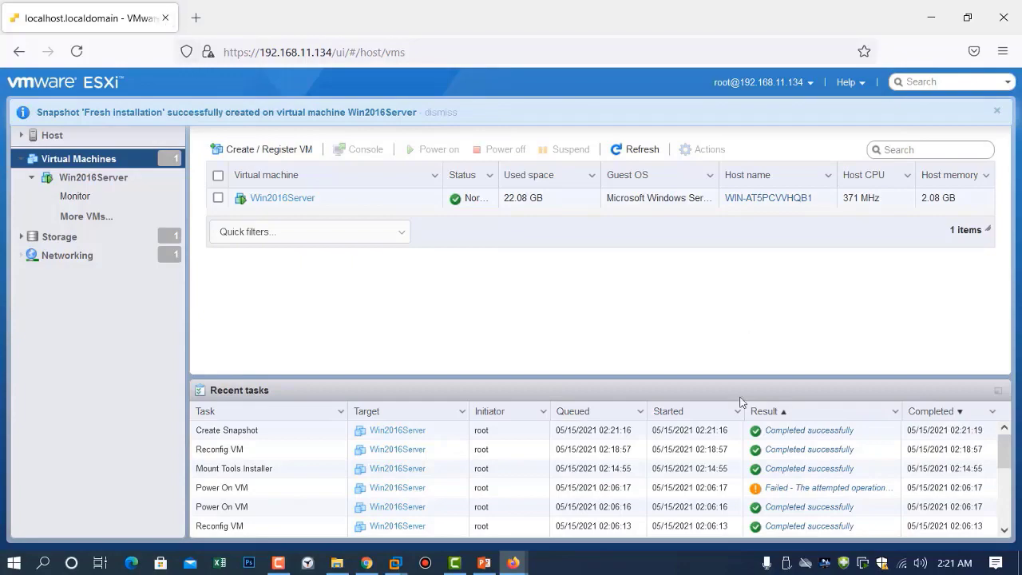
Return to the VM console and delete TestFolder 1 from the desktop
mouse_move(514, 564)
left_click(621, 486)
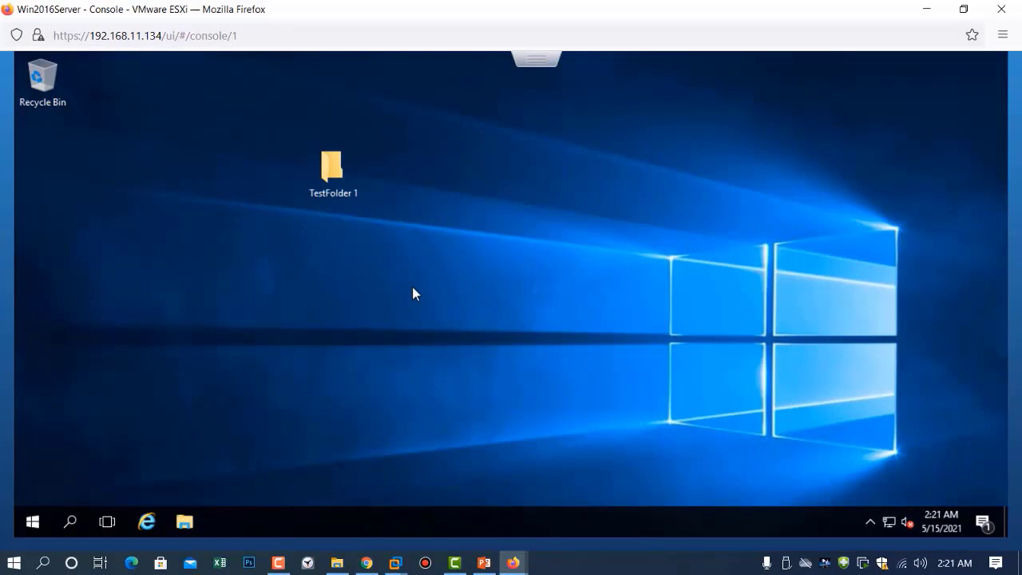
left_click(339, 167)
right_click(339, 172)
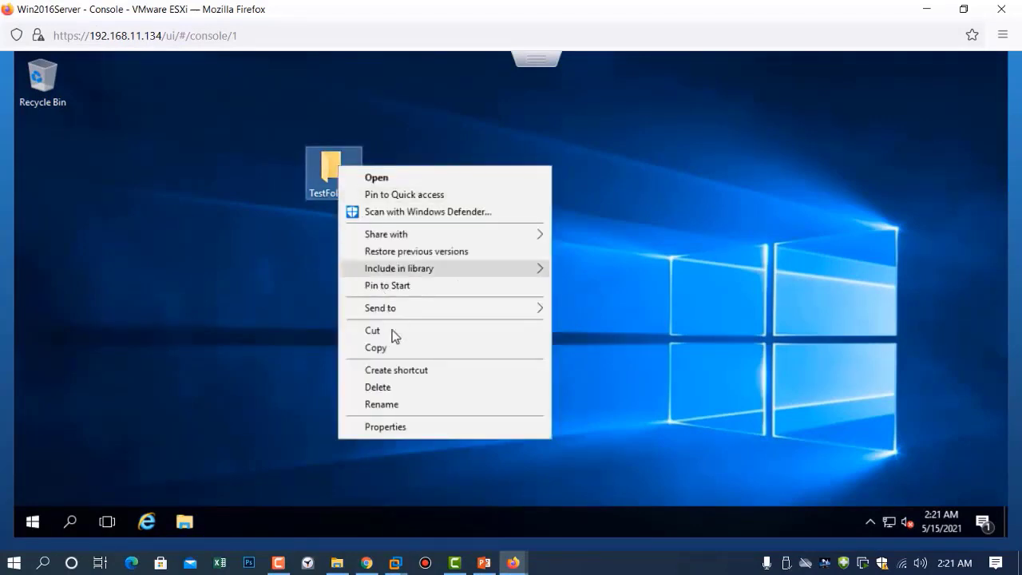
left_click(400, 387)
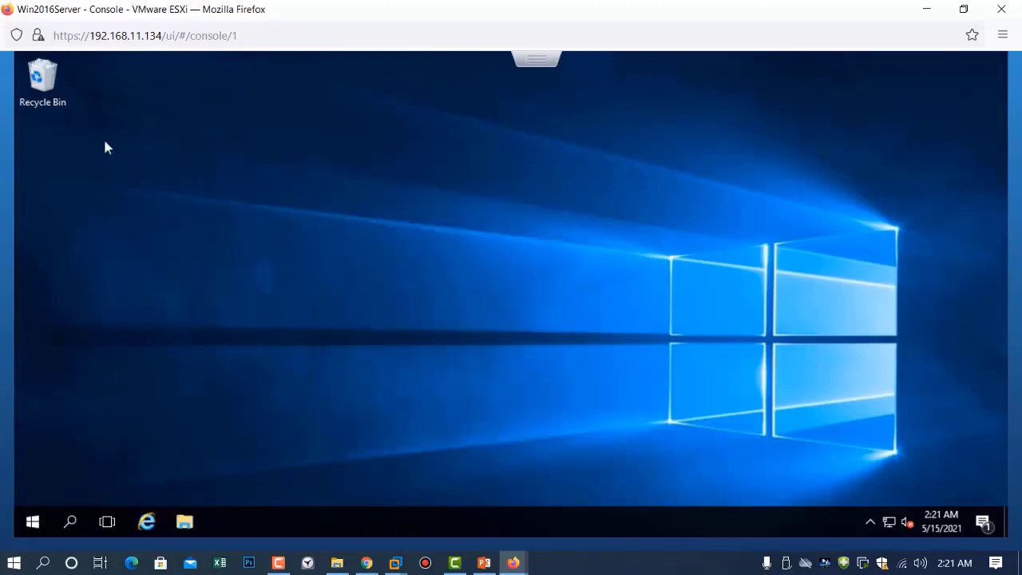
Empty the Recycle Bin, confirming the permanent deletion
right_click(56, 92)
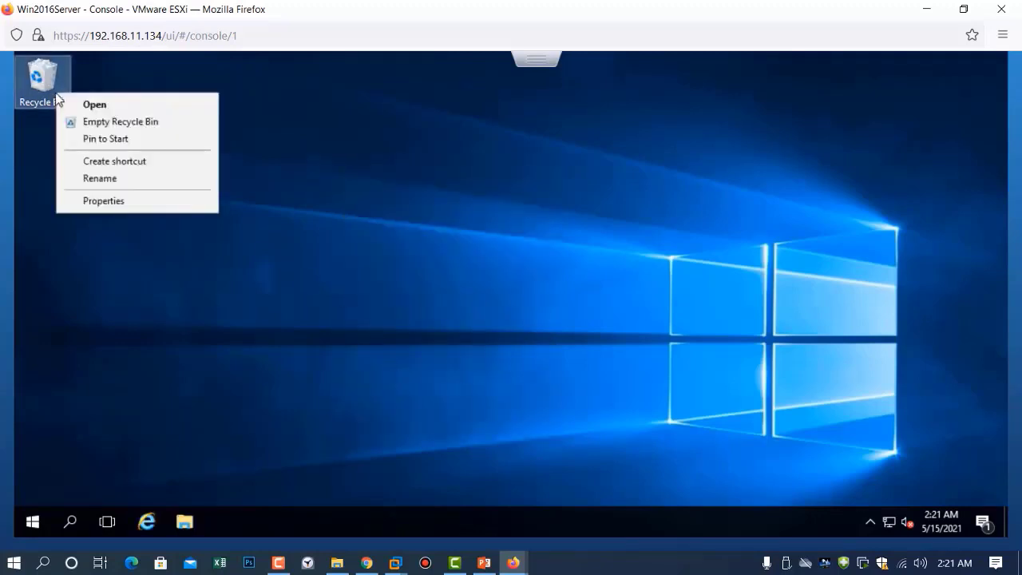
left_click(94, 124)
left_click(560, 355)
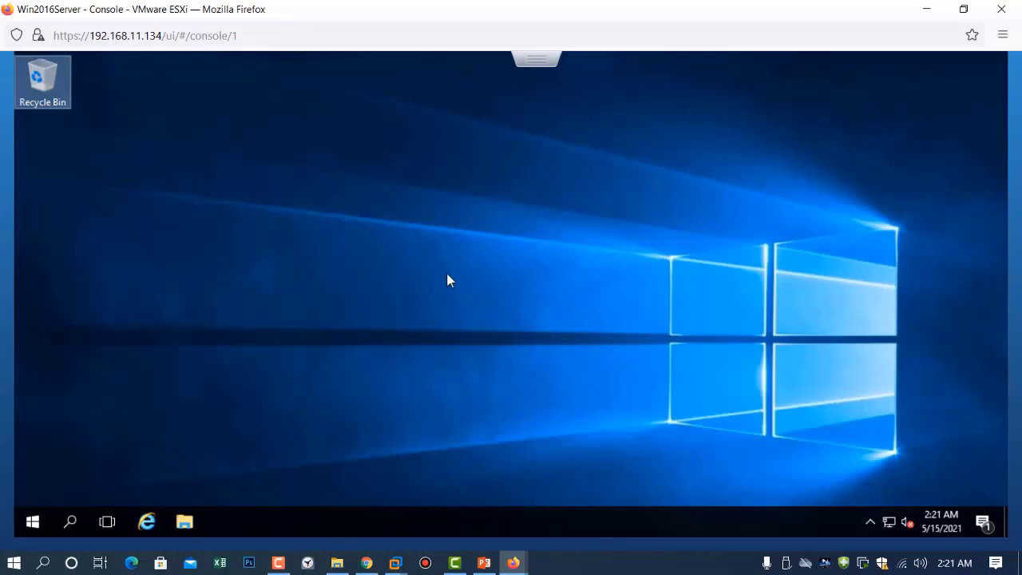
Restore Win2016Server to the 'Fresh installation' snapshot from the snapshot manager, then close it
left_click(927, 9)
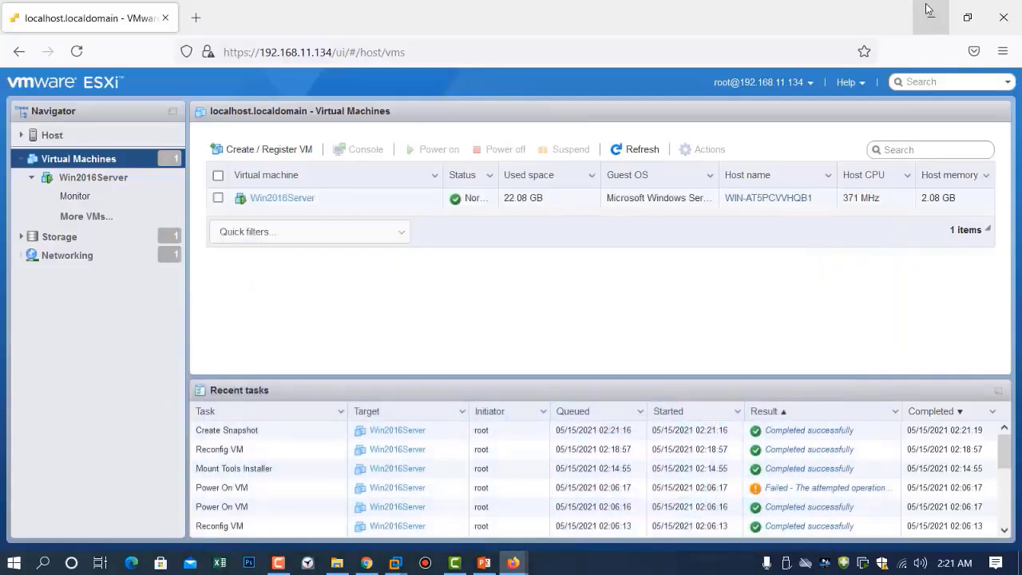
right_click(268, 204)
mouse_move(304, 189)
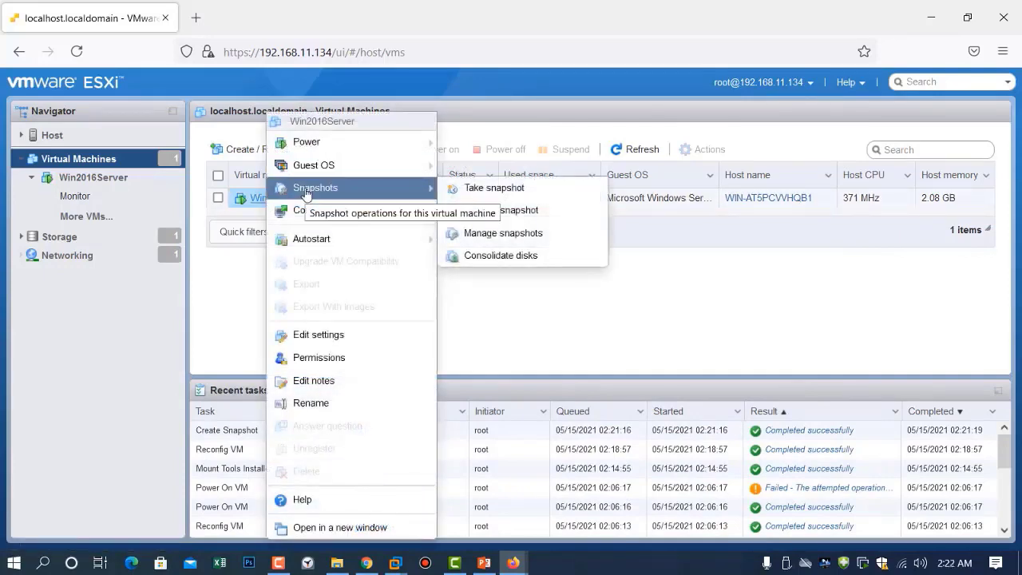
left_click(551, 235)
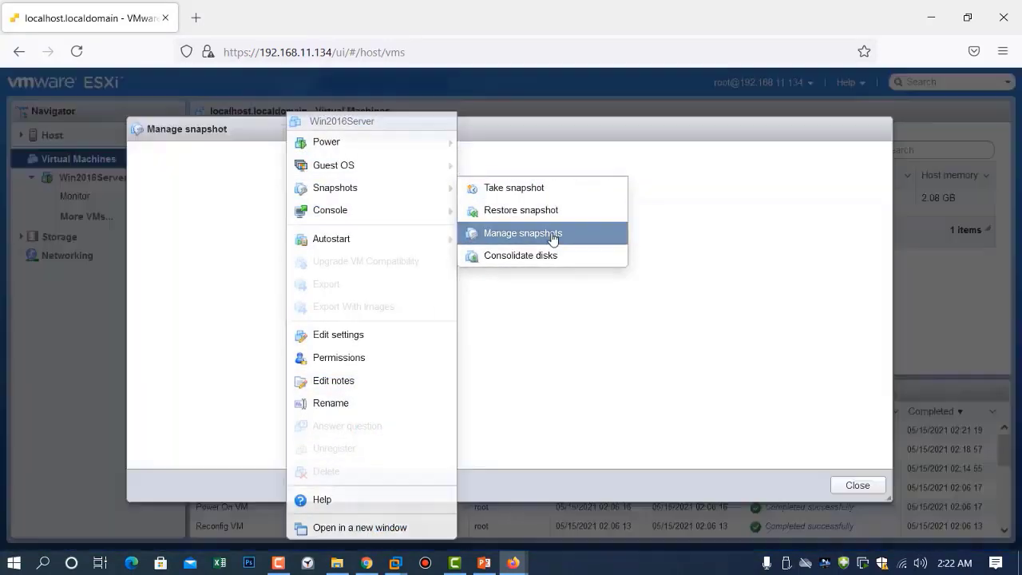
left_click(232, 216)
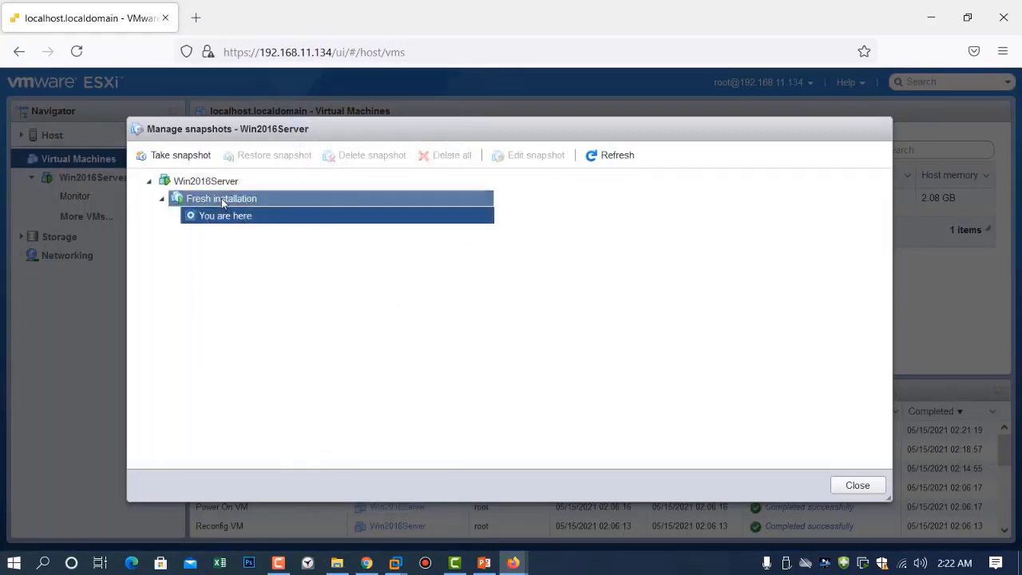
left_click(221, 199)
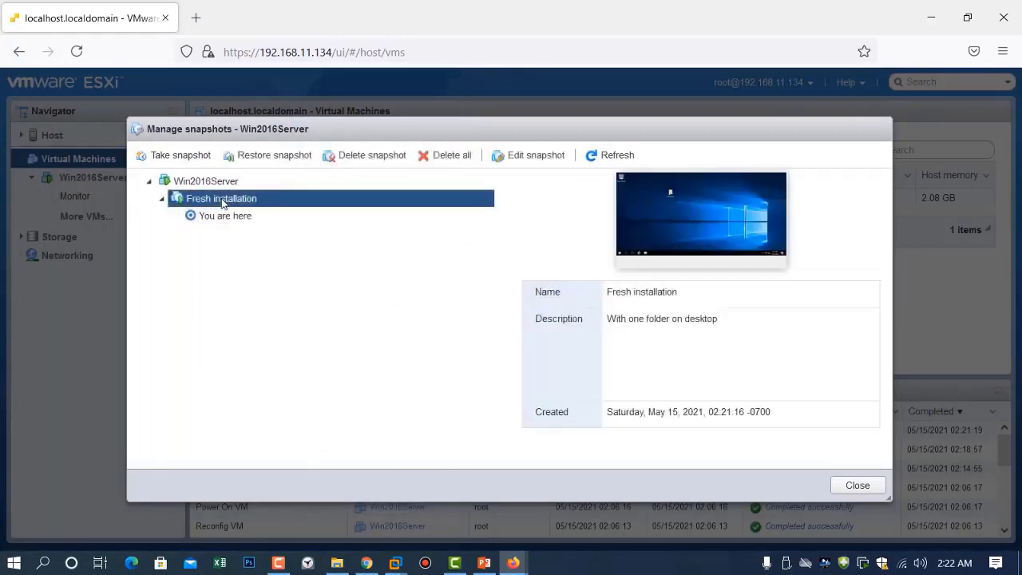
left_click(264, 161)
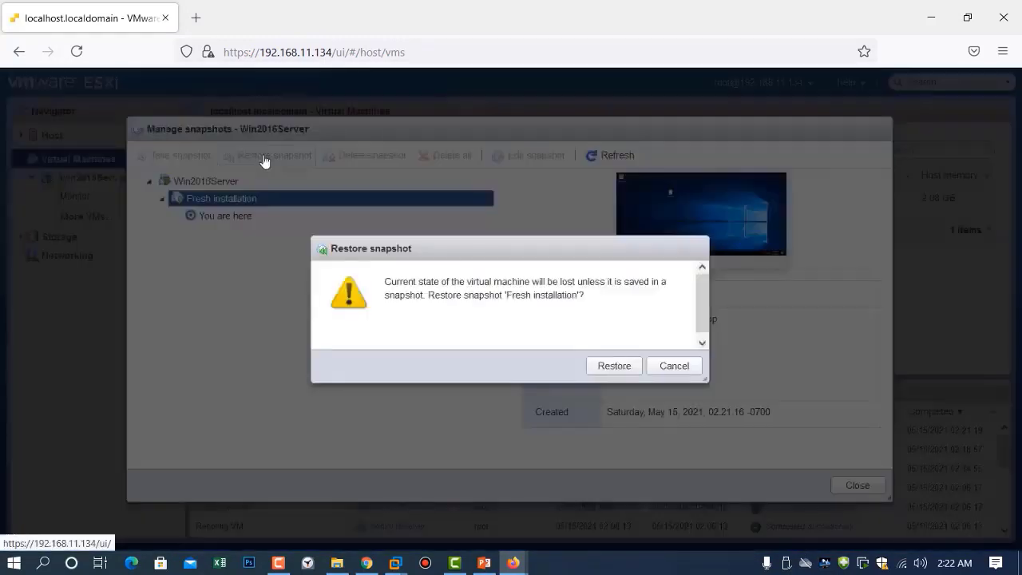
left_click(609, 372)
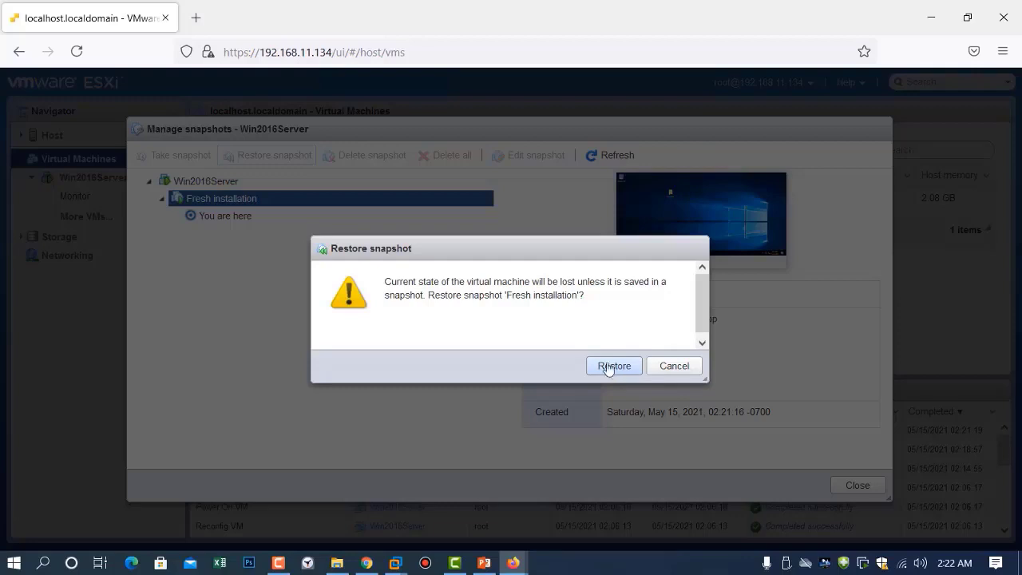
left_click(608, 366)
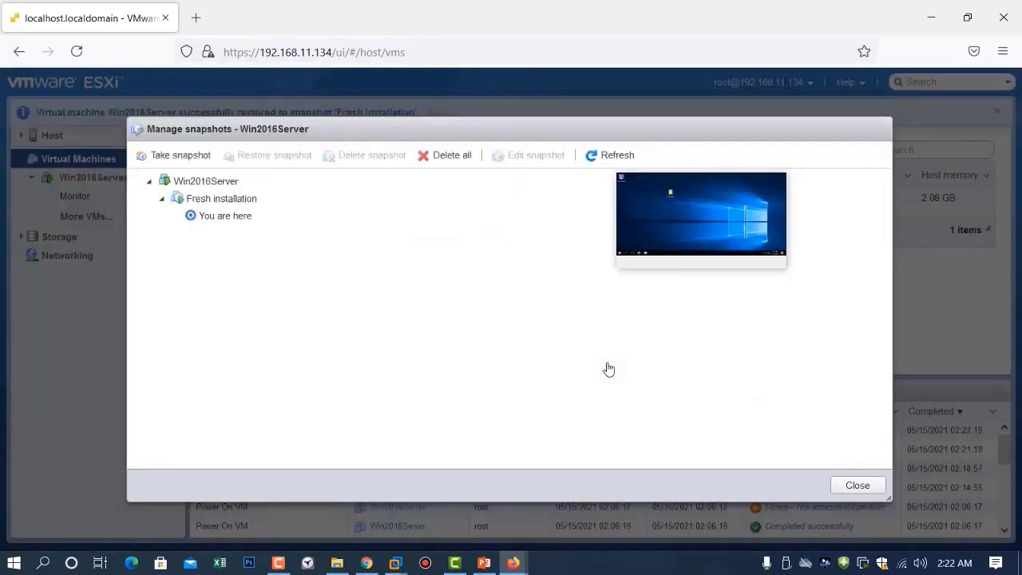
left_click(858, 485)
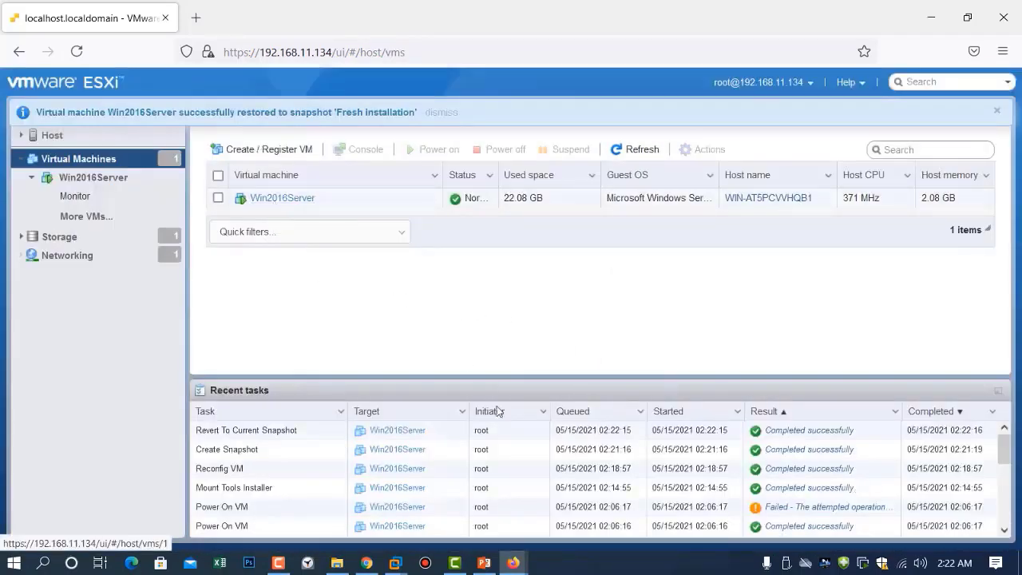
Close the old console, reopen Win2016Server's console in a new window, and confirm TestFolder 1 is back
mouse_move(512, 562)
left_click(676, 445)
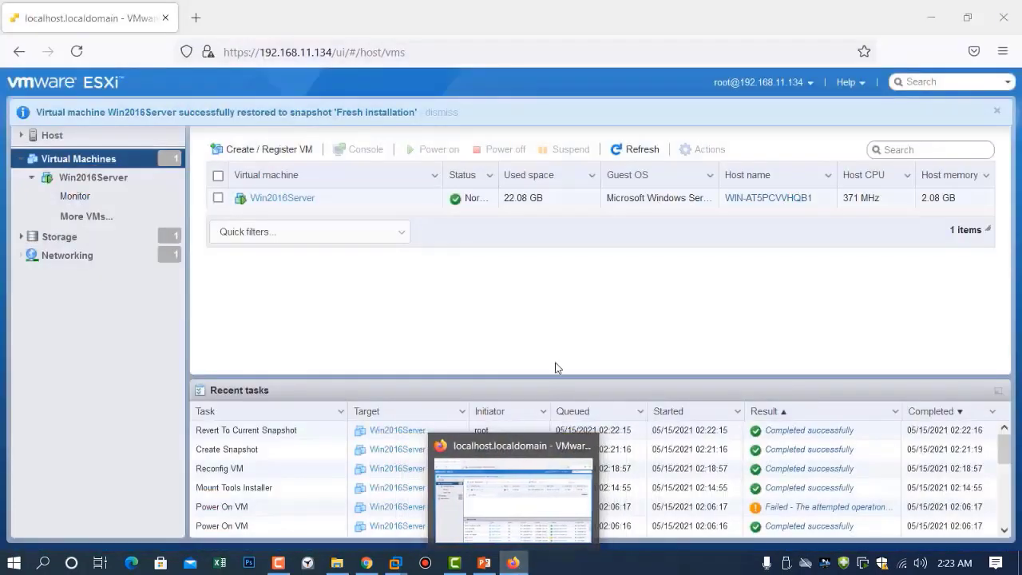
right_click(279, 199)
mouse_move(348, 217)
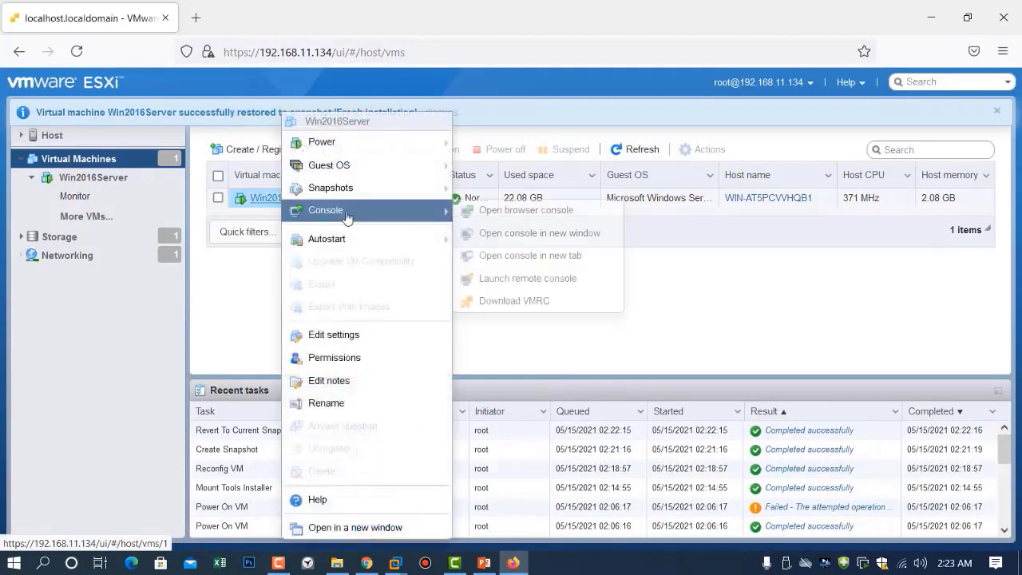
left_click(511, 234)
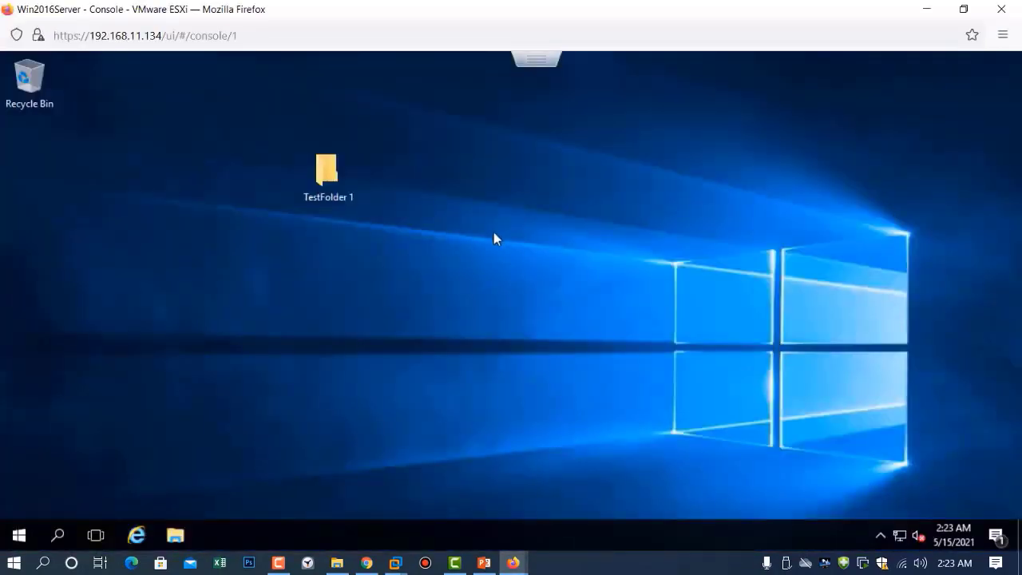
left_click_drag(314, 194, 387, 246)
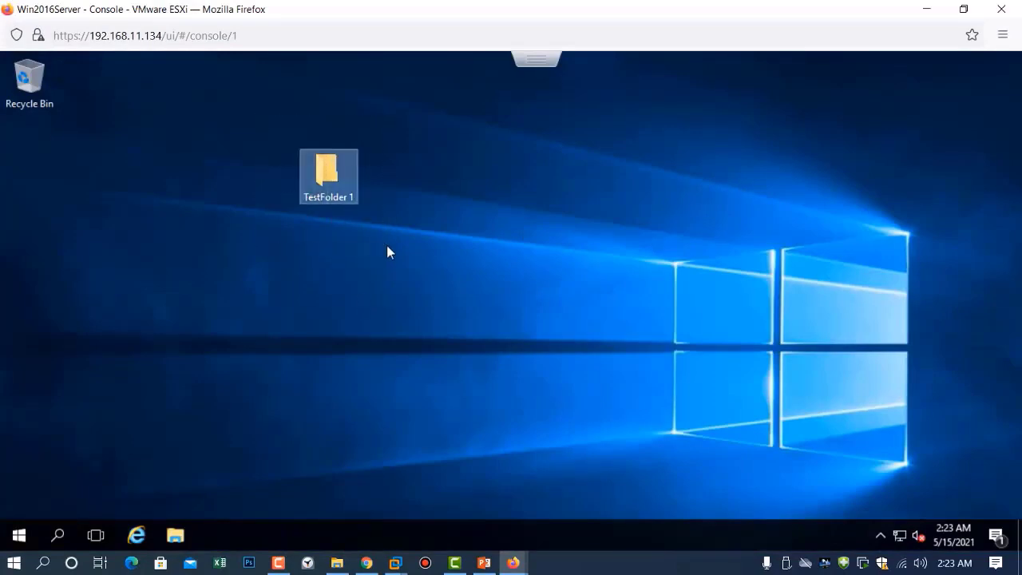
left_click(387, 247)
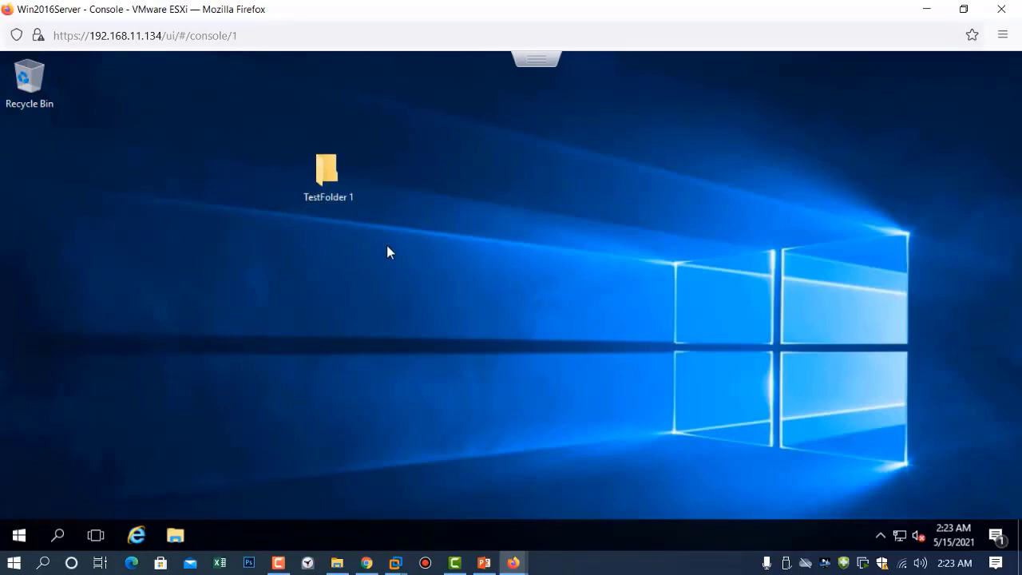